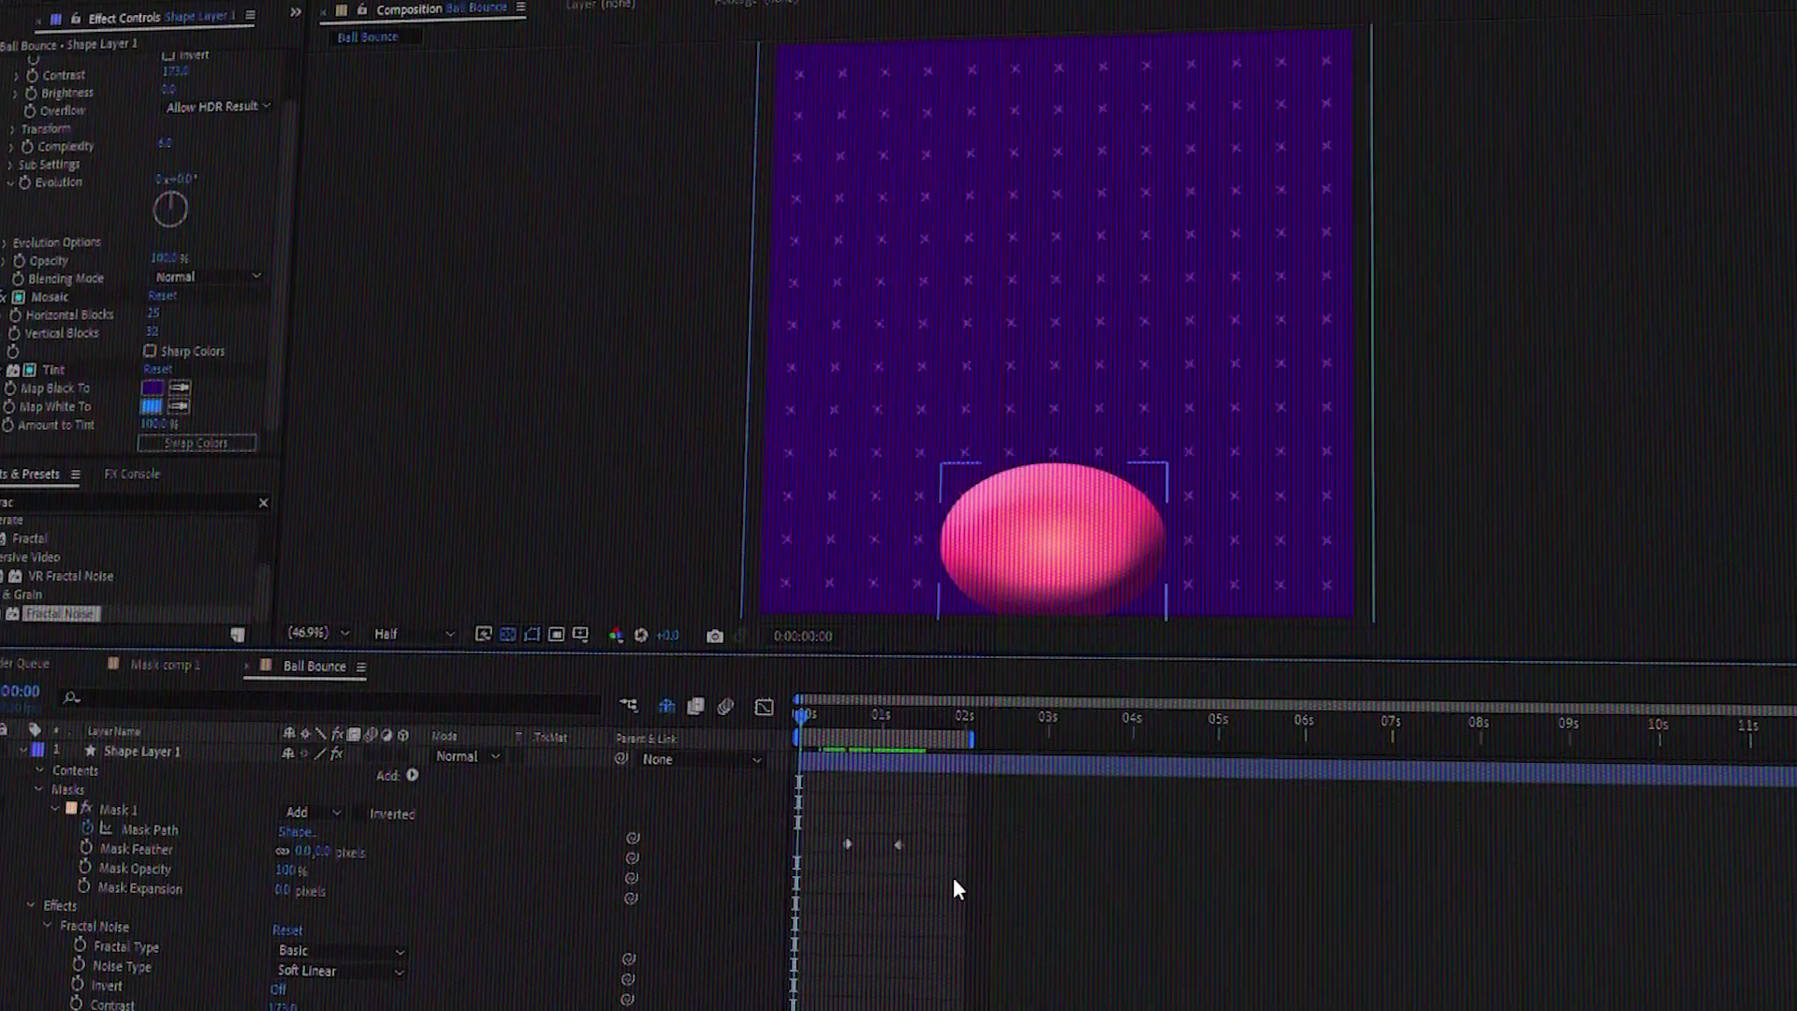
# - Play back the Ball Bounce animation to preview it
pyautogui.press('space')
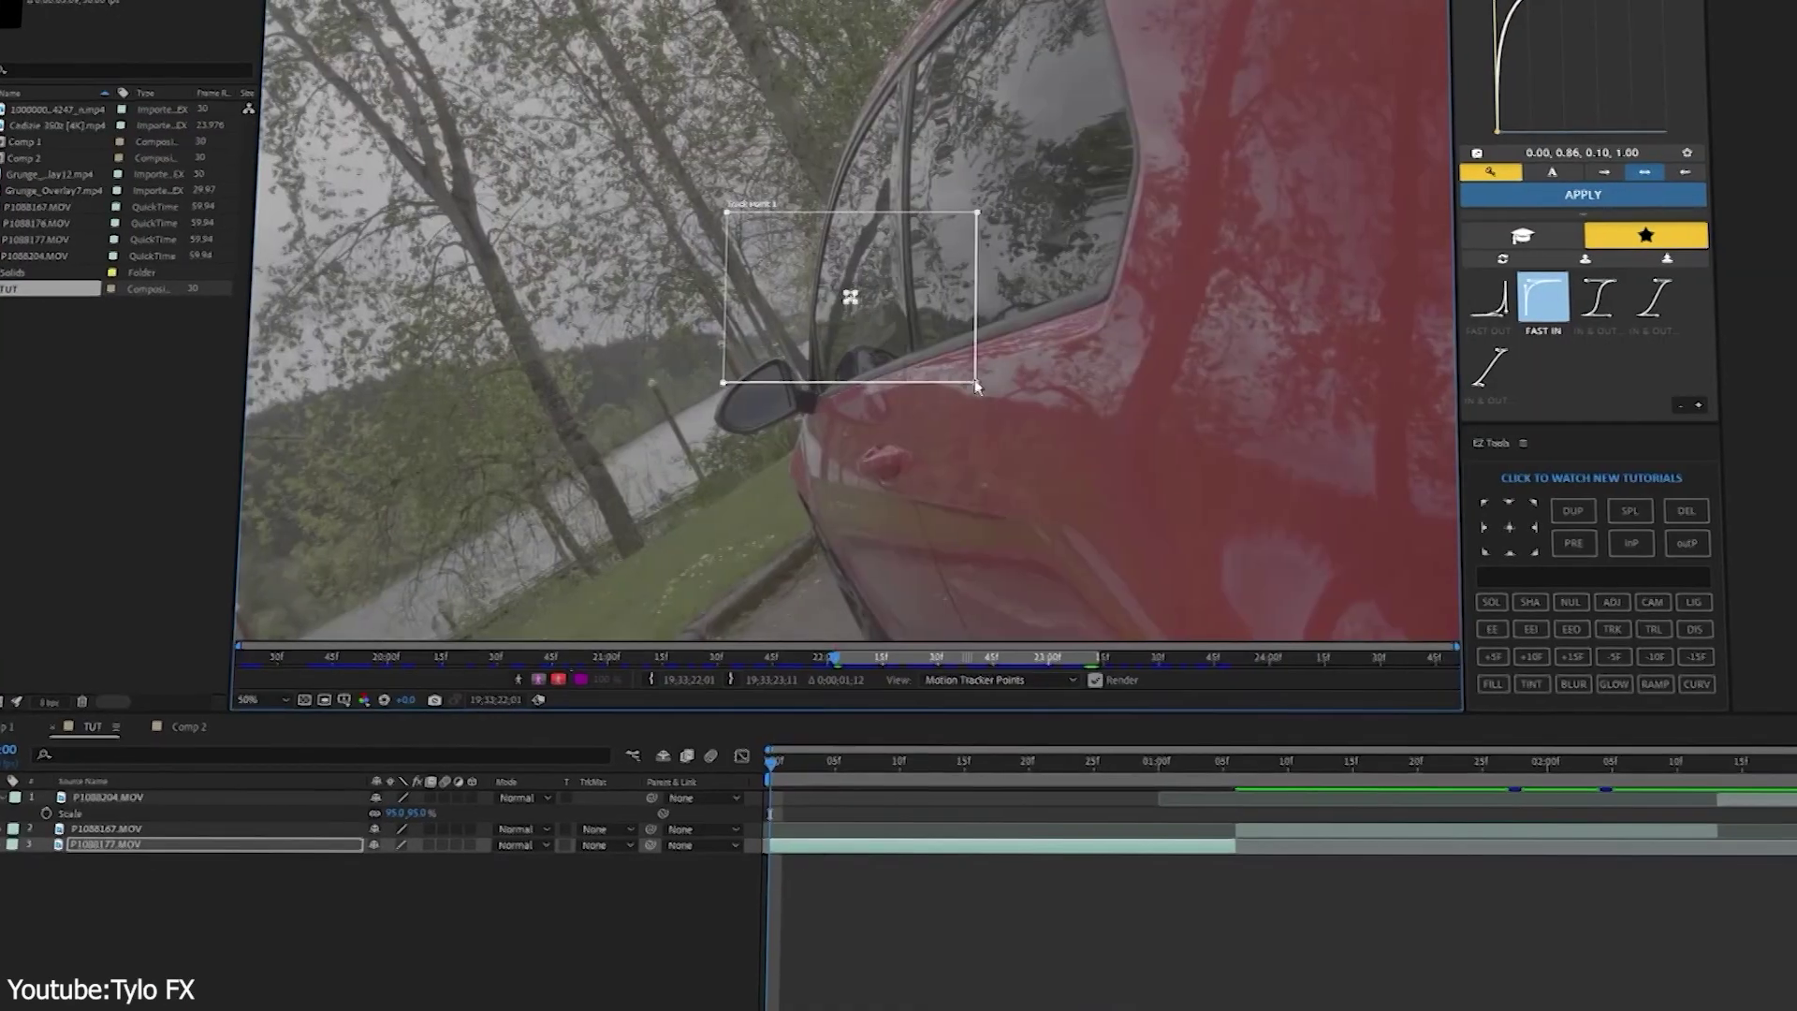
# - Position the track point over the red car's side mirror
pyautogui.moveTo(976, 384); pyautogui.dragTo(620, 412)
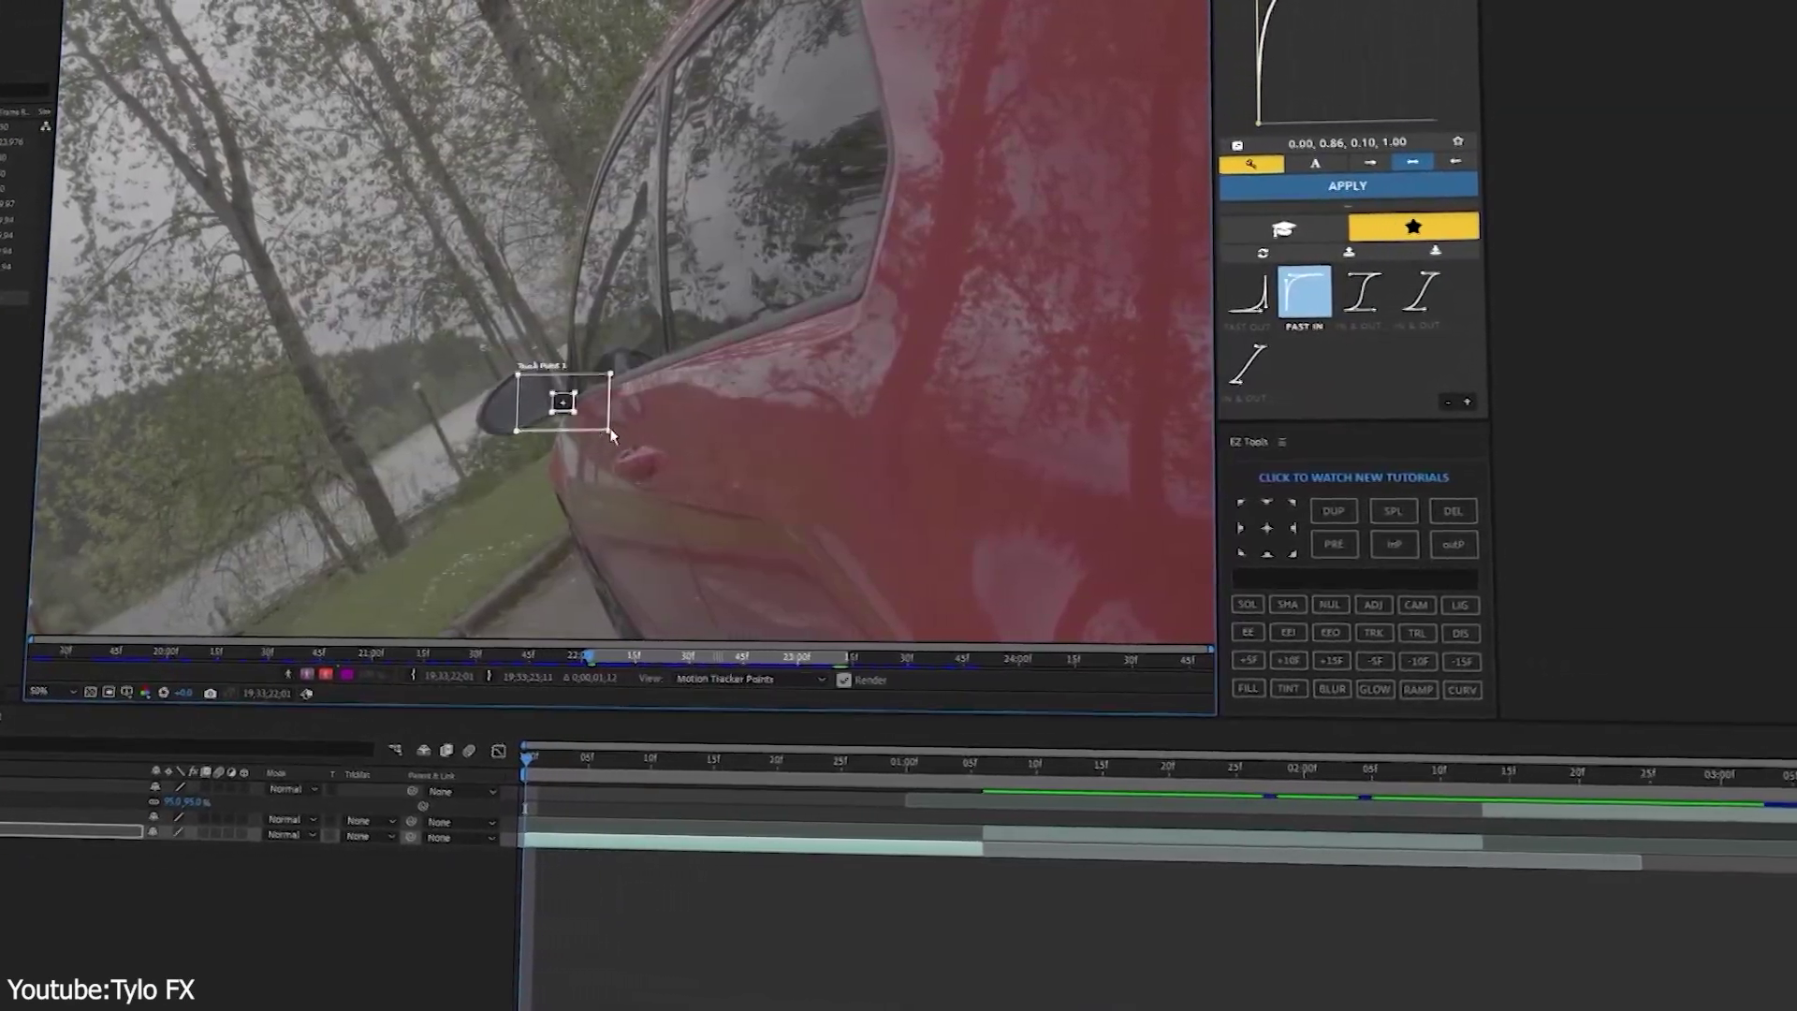
pyautogui.scroll(3, 632, 426)
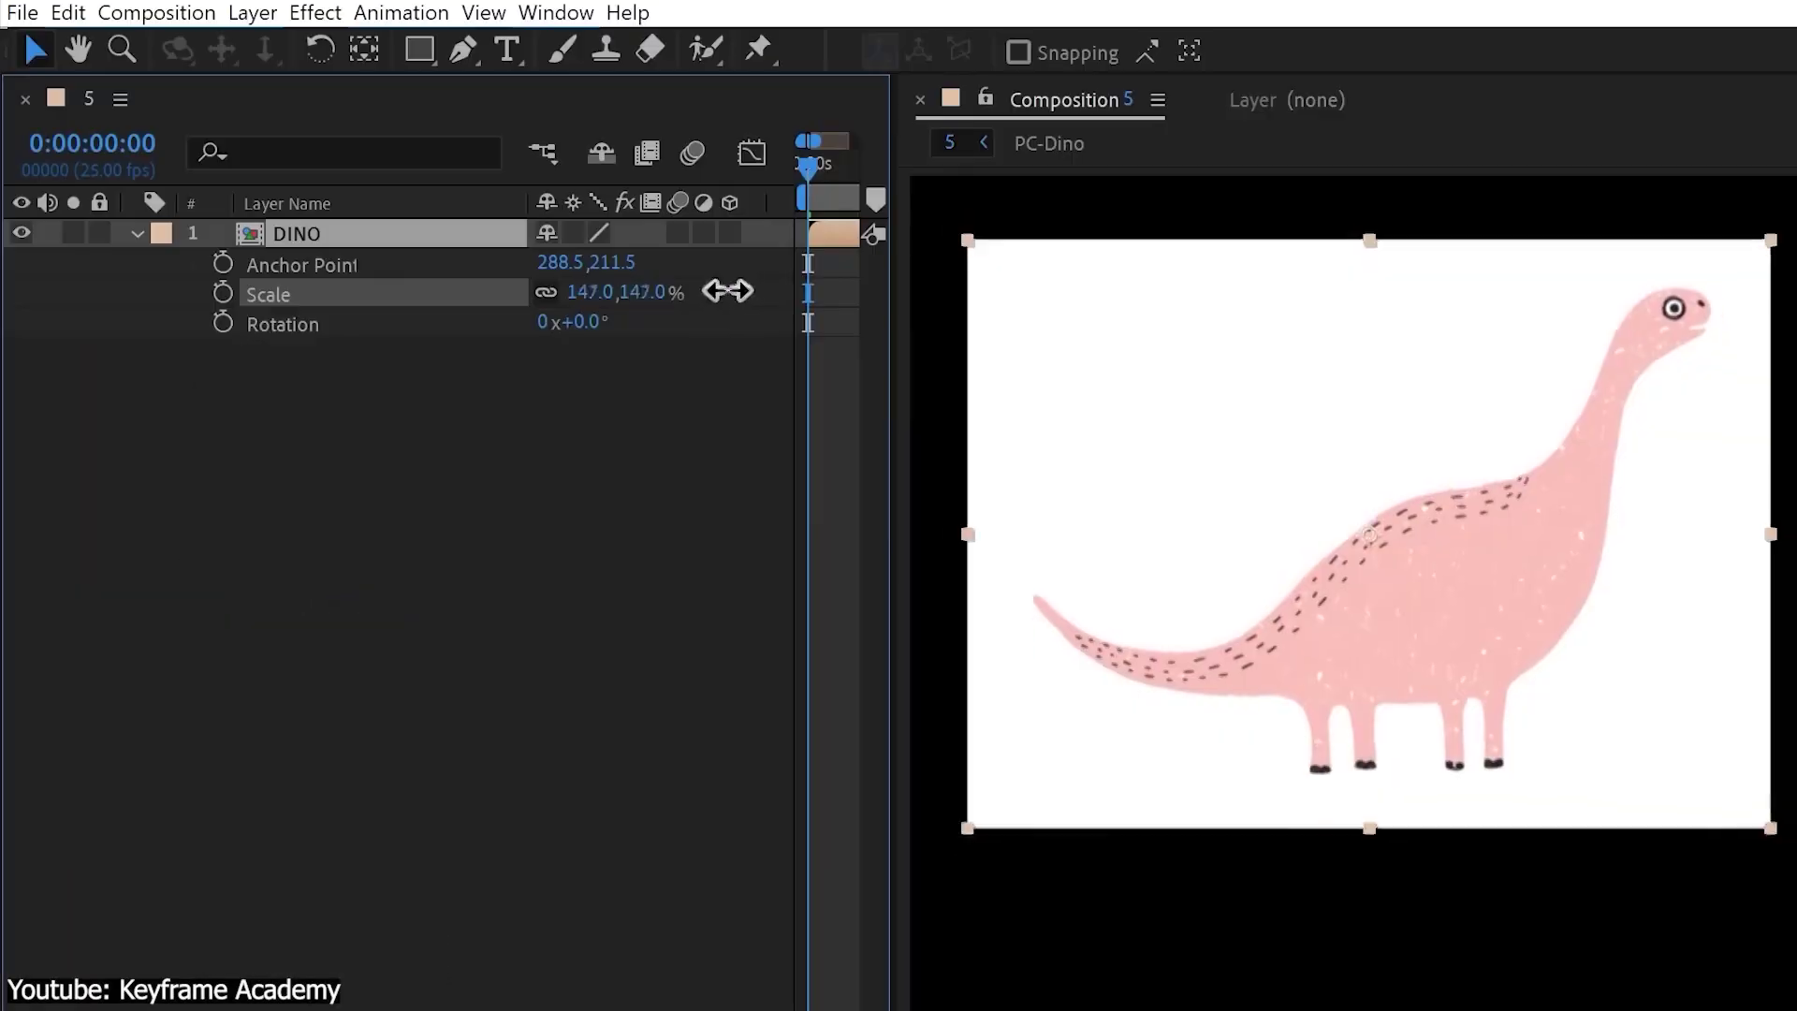
# - Scale DINO to 155%, rotate it about 12° around its anchor, then reset rotation to zero
pyautogui.moveTo(728, 291); pyautogui.dragTo(736, 291)
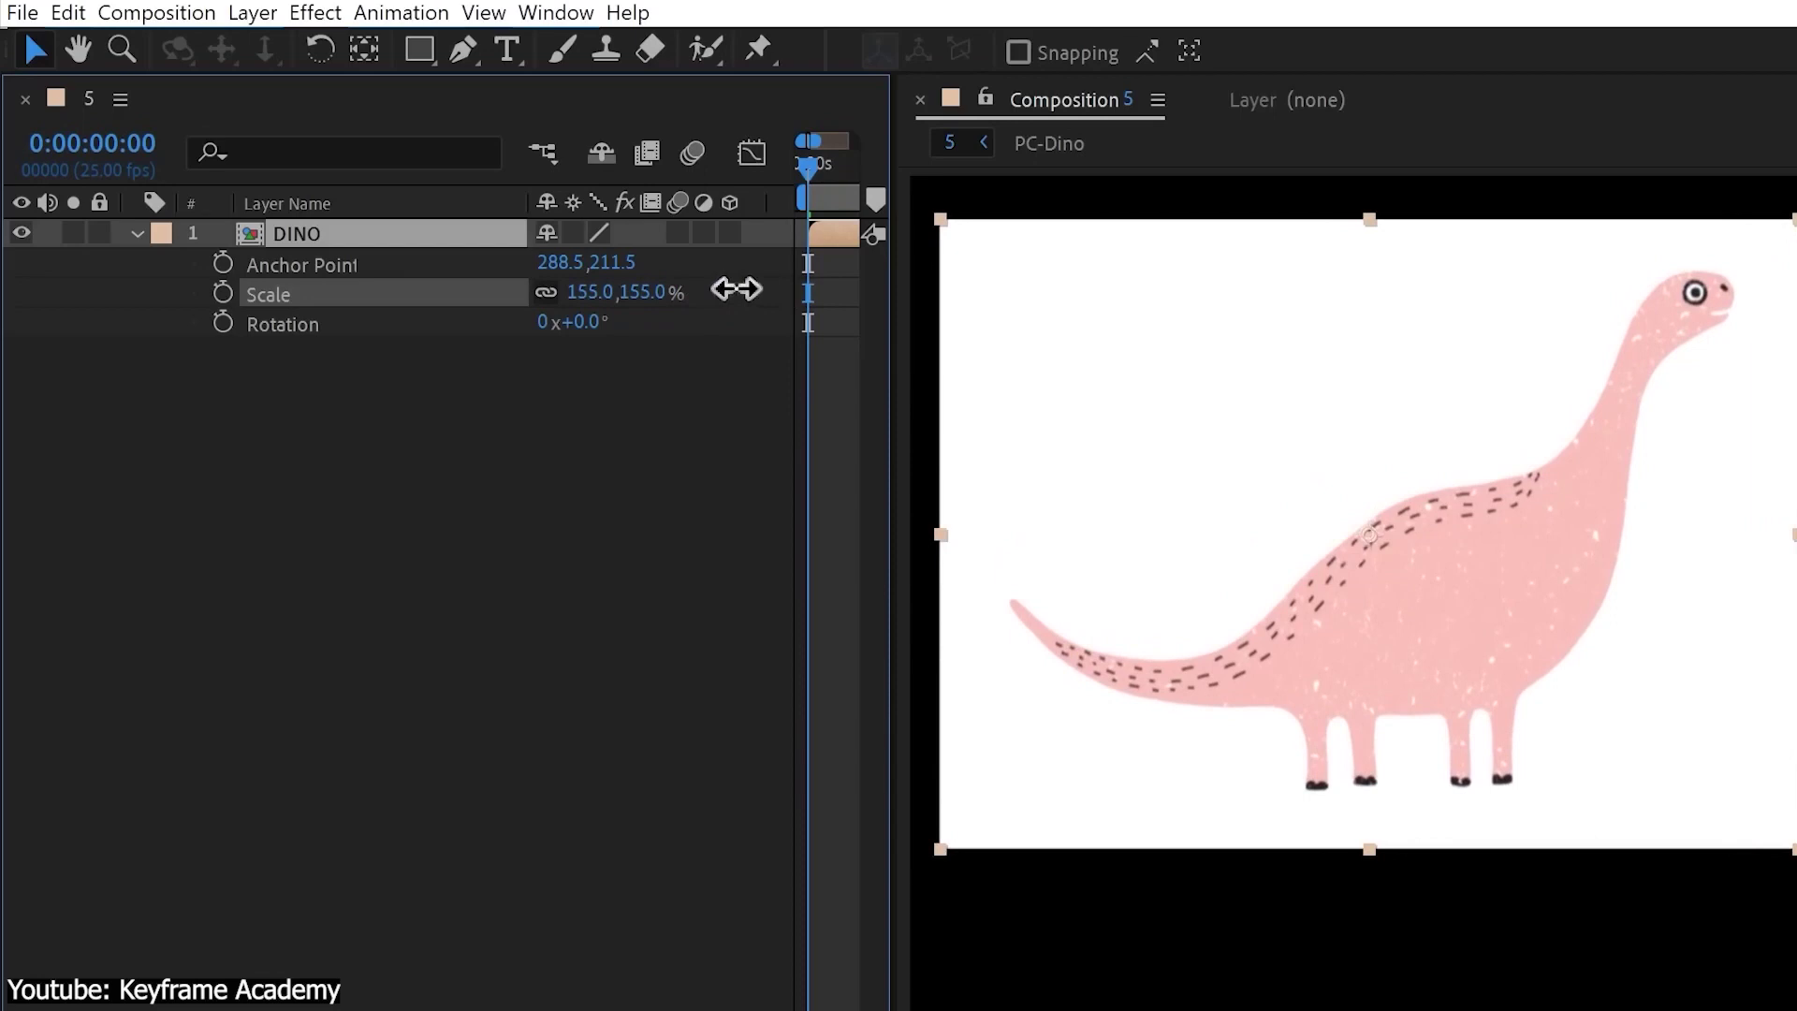
pyautogui.press('y')
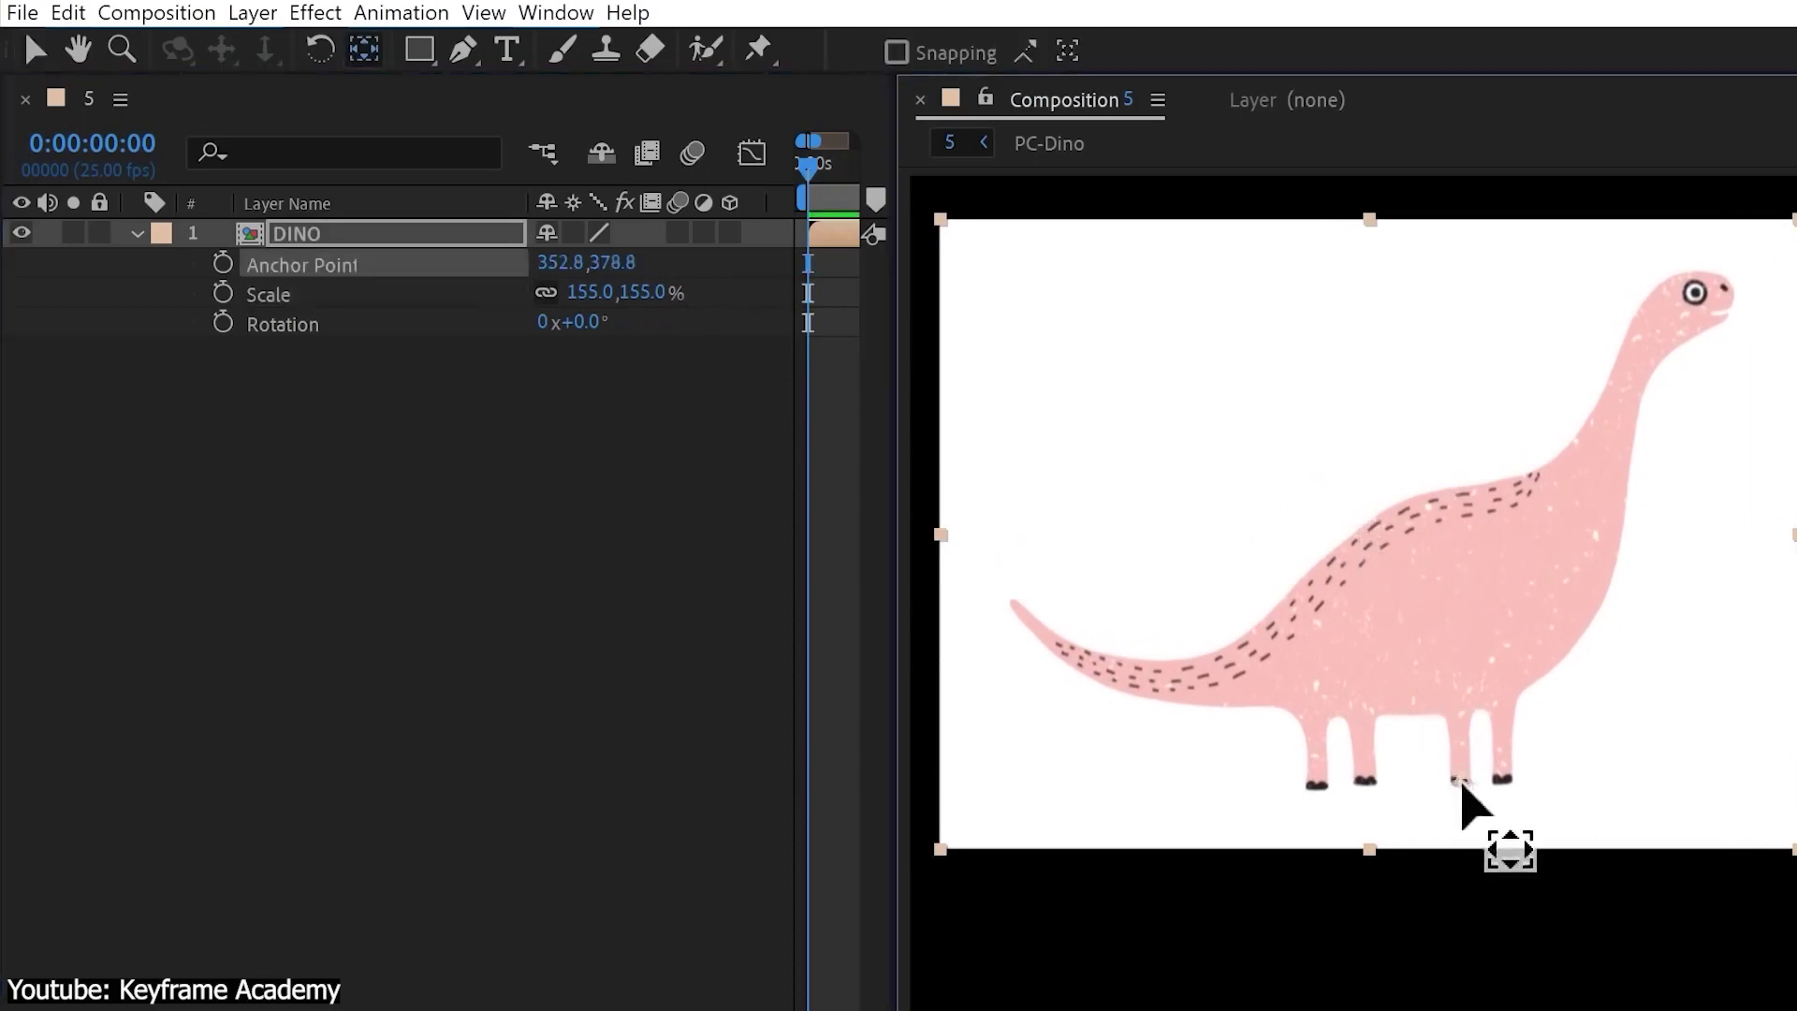
pyautogui.moveTo(588, 321); pyautogui.dragTo(573, 322)
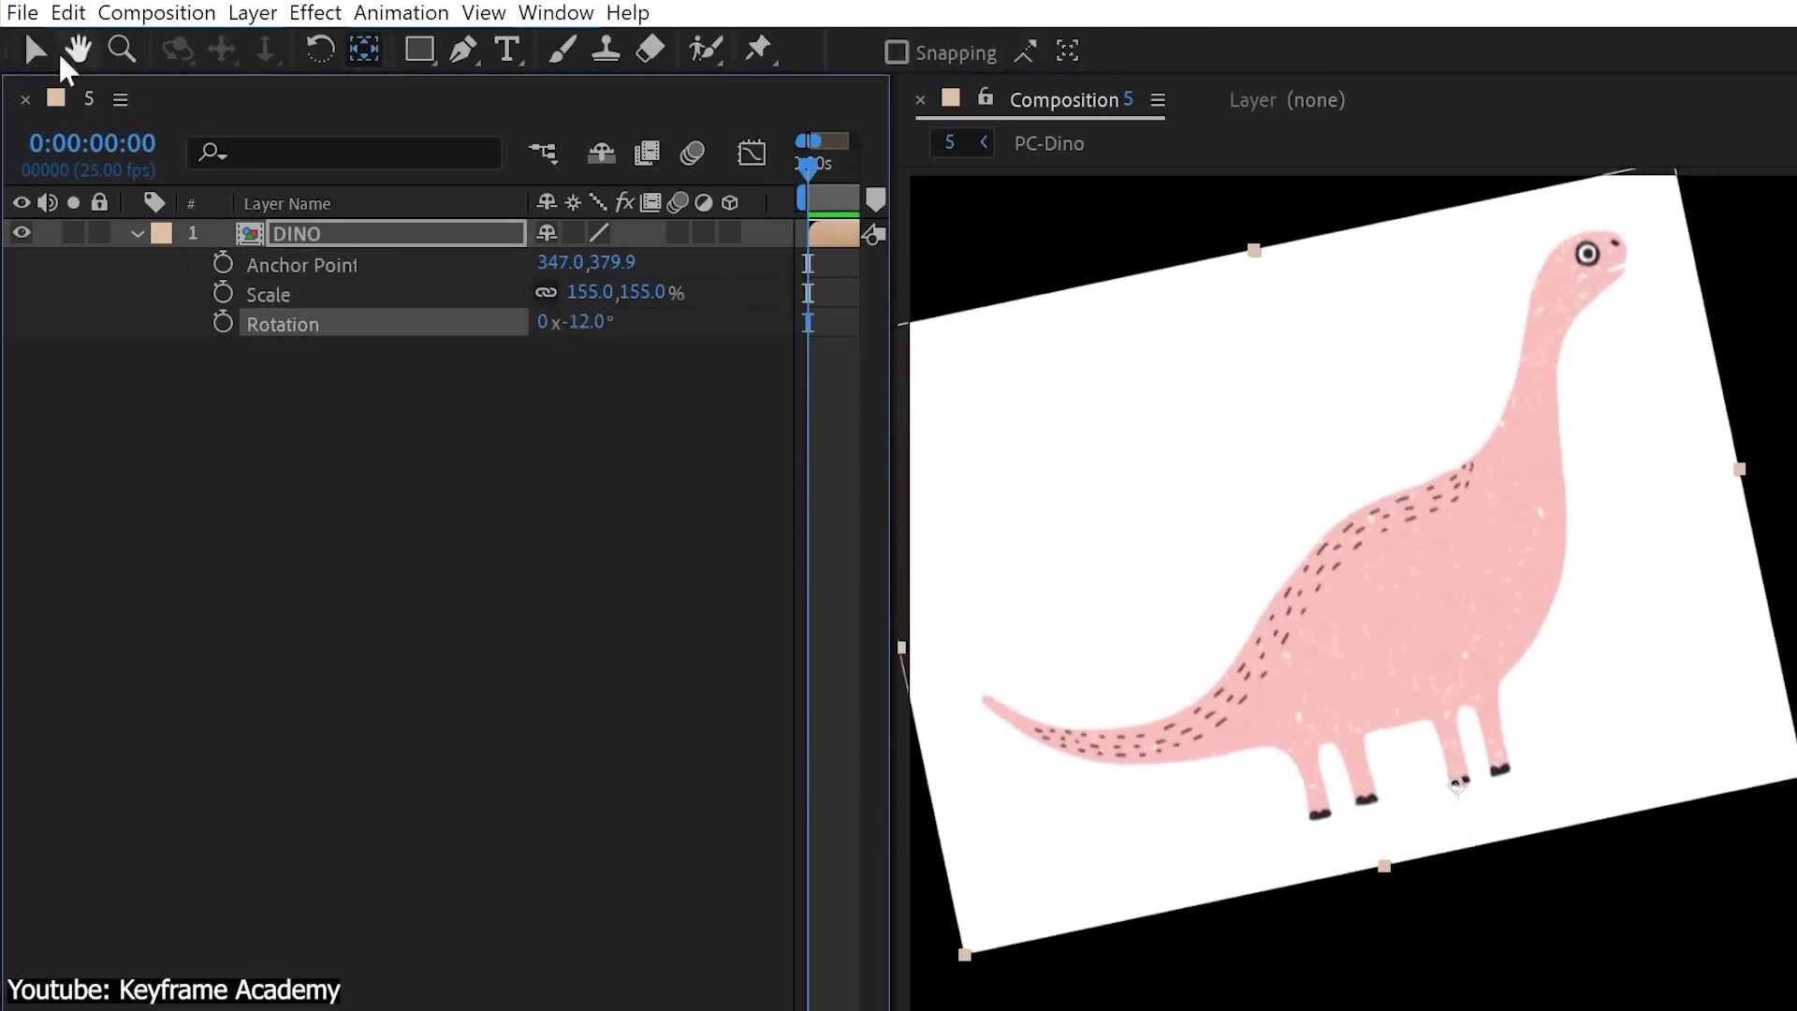
pyautogui.click(36, 49)
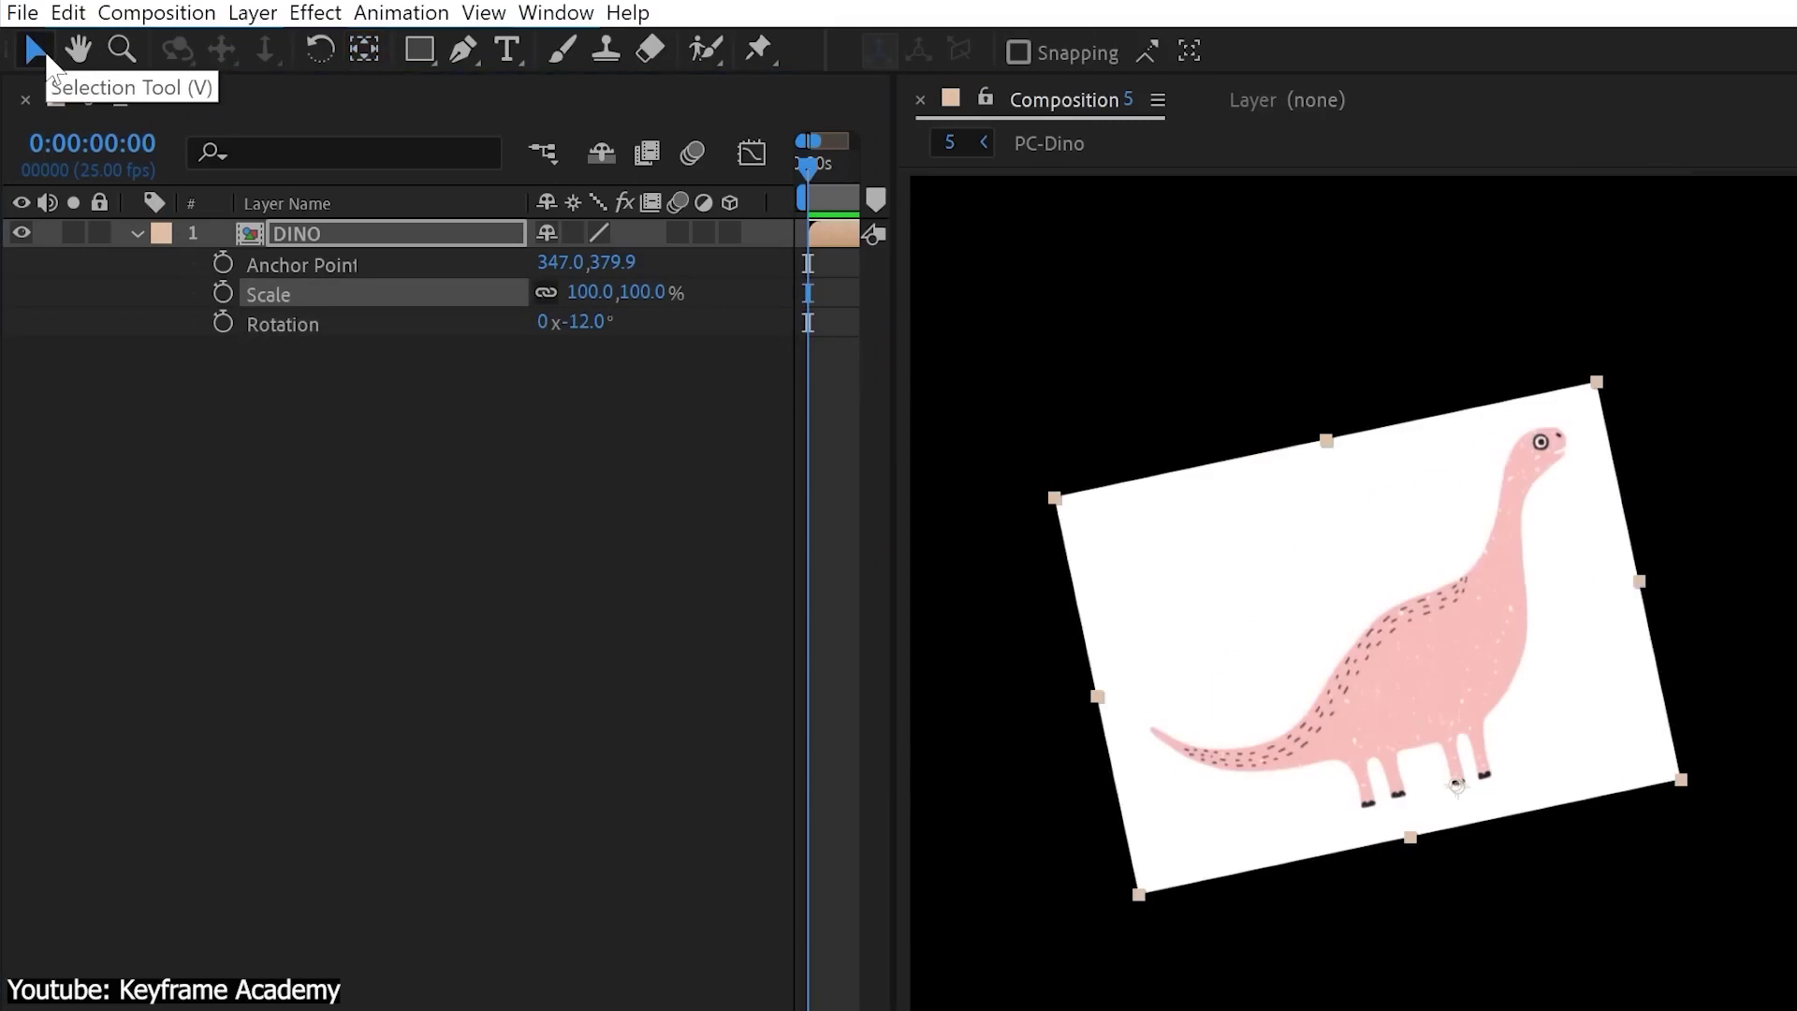
pyautogui.doubleClick(328, 55)
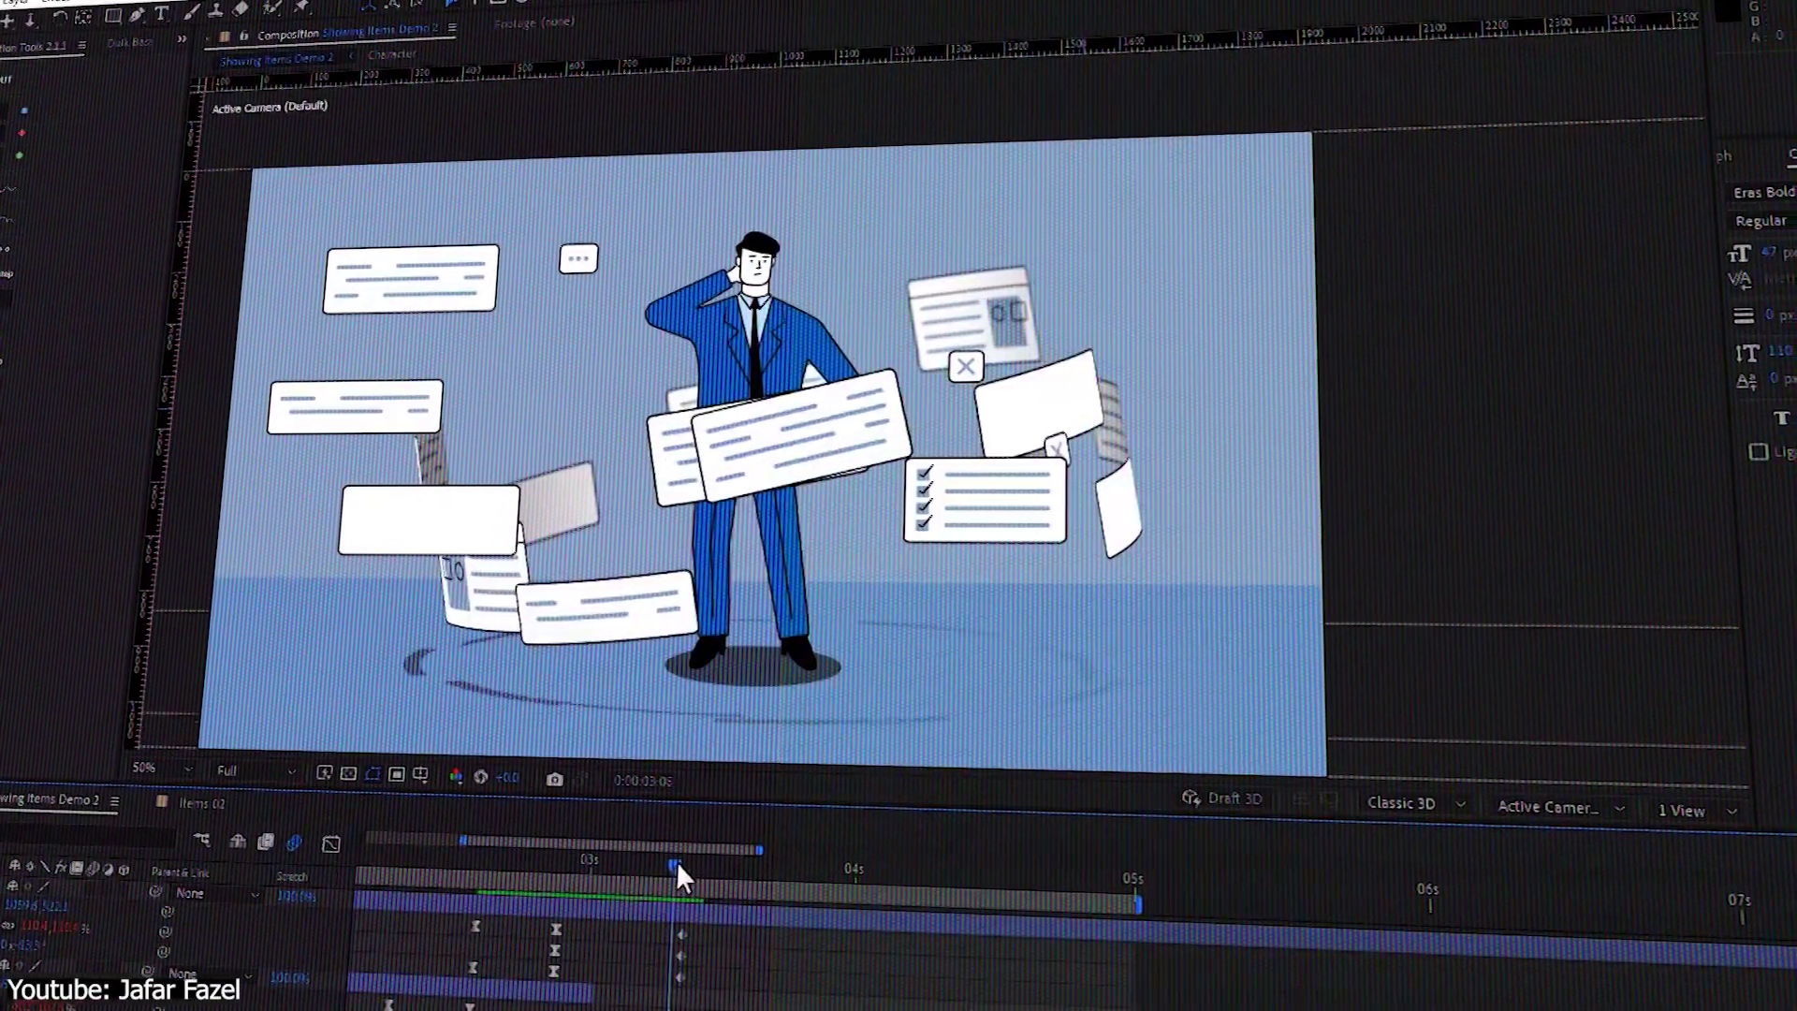
# - Select the DINO 4 through DINO 1 layers together
pyautogui.click(711, 919)
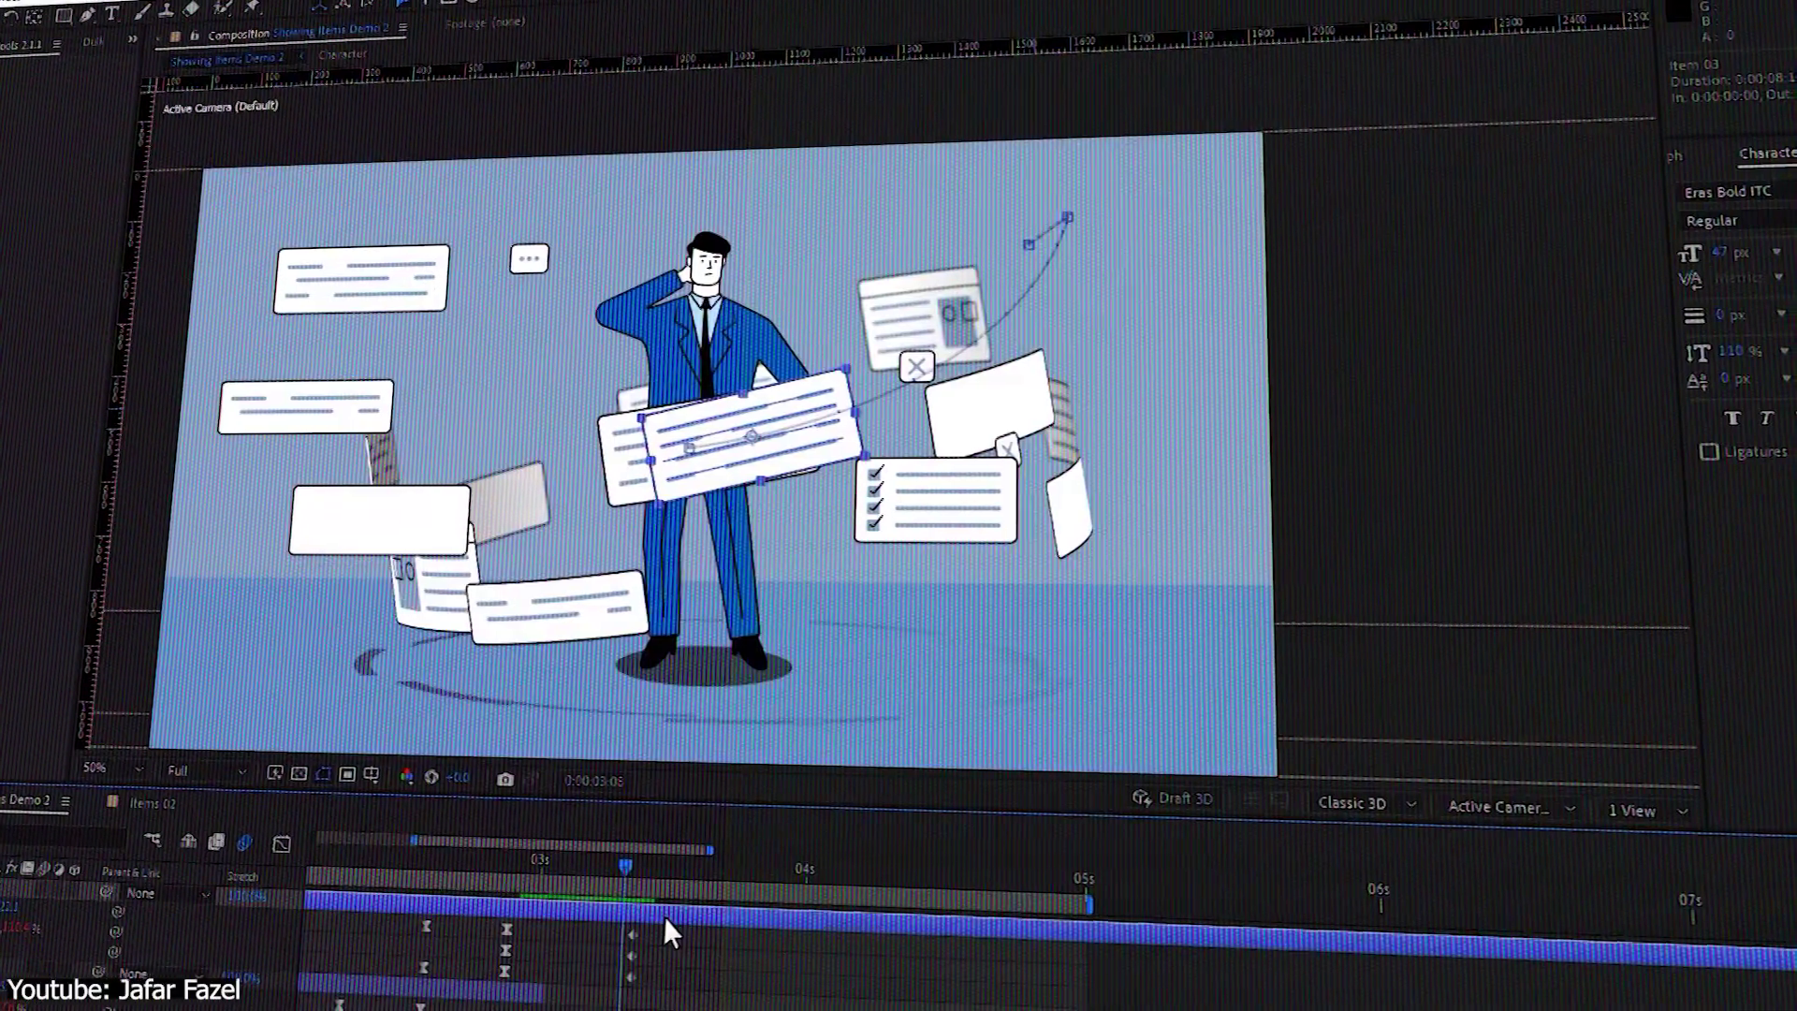
pyautogui.press('F2')
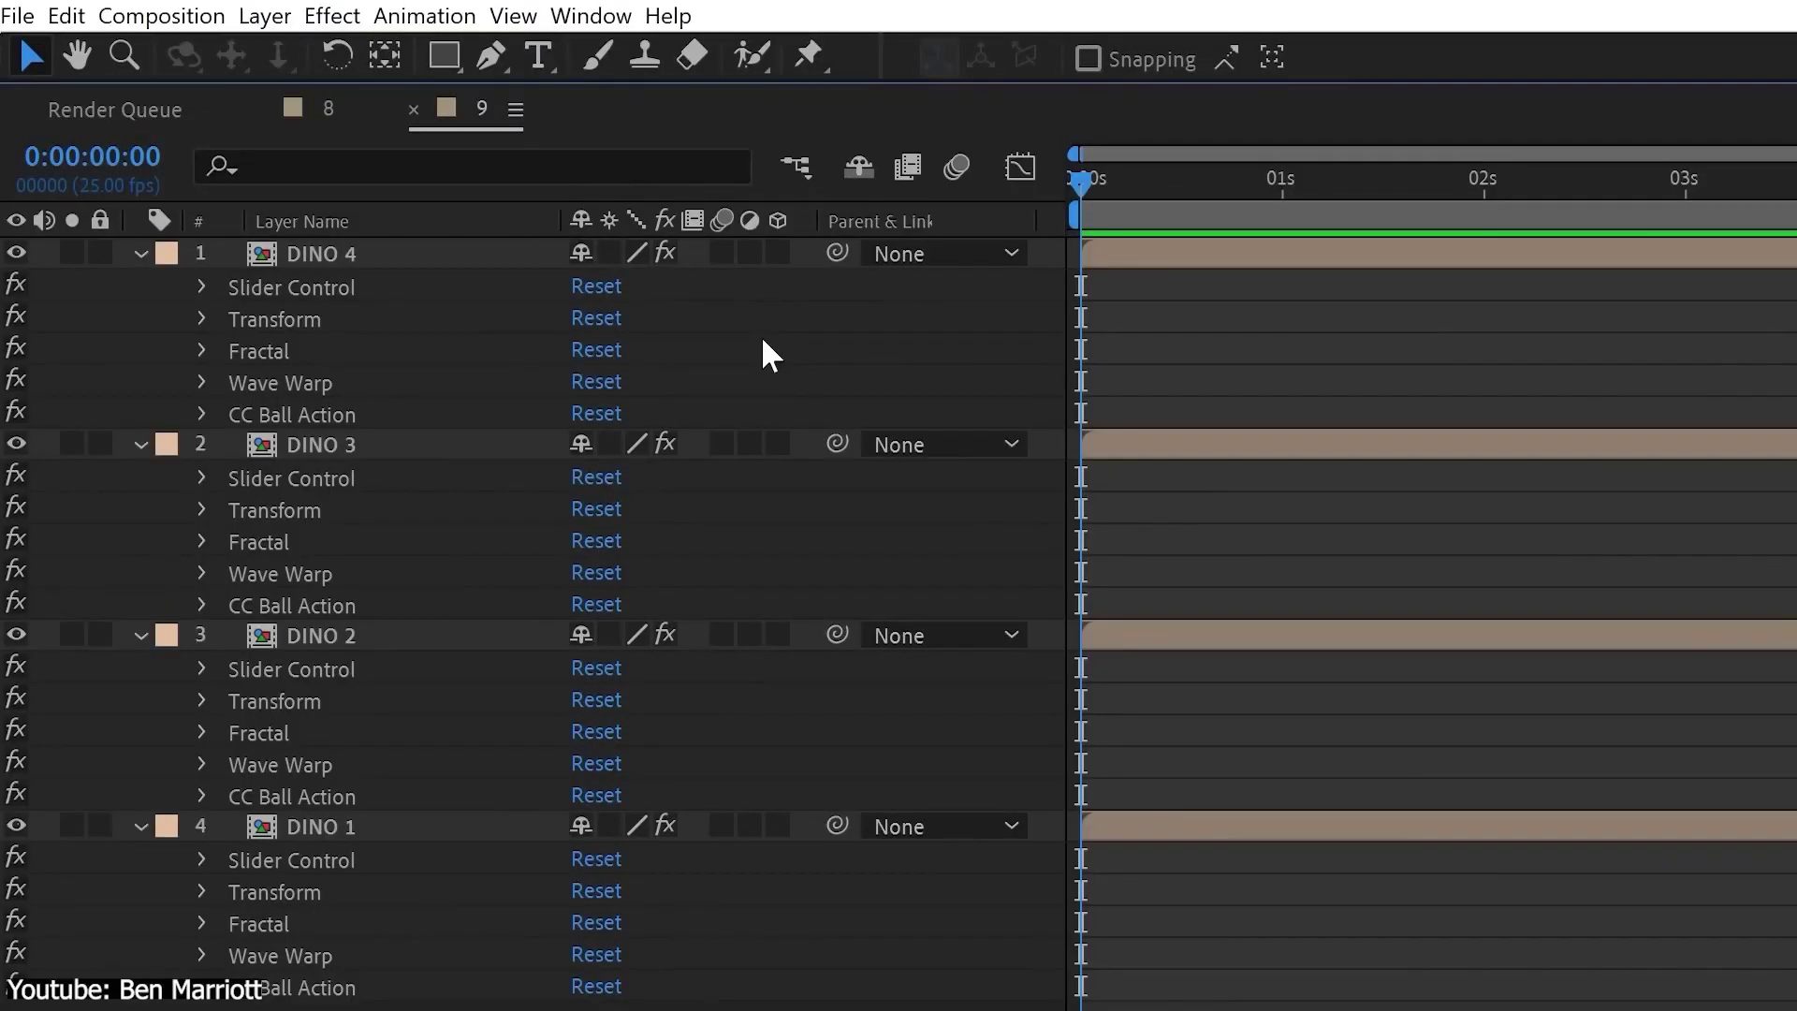
pyautogui.click(352, 255)
pyautogui.keyDown('shift'); pyautogui.click(391, 826); pyautogui.keyUp('shift')
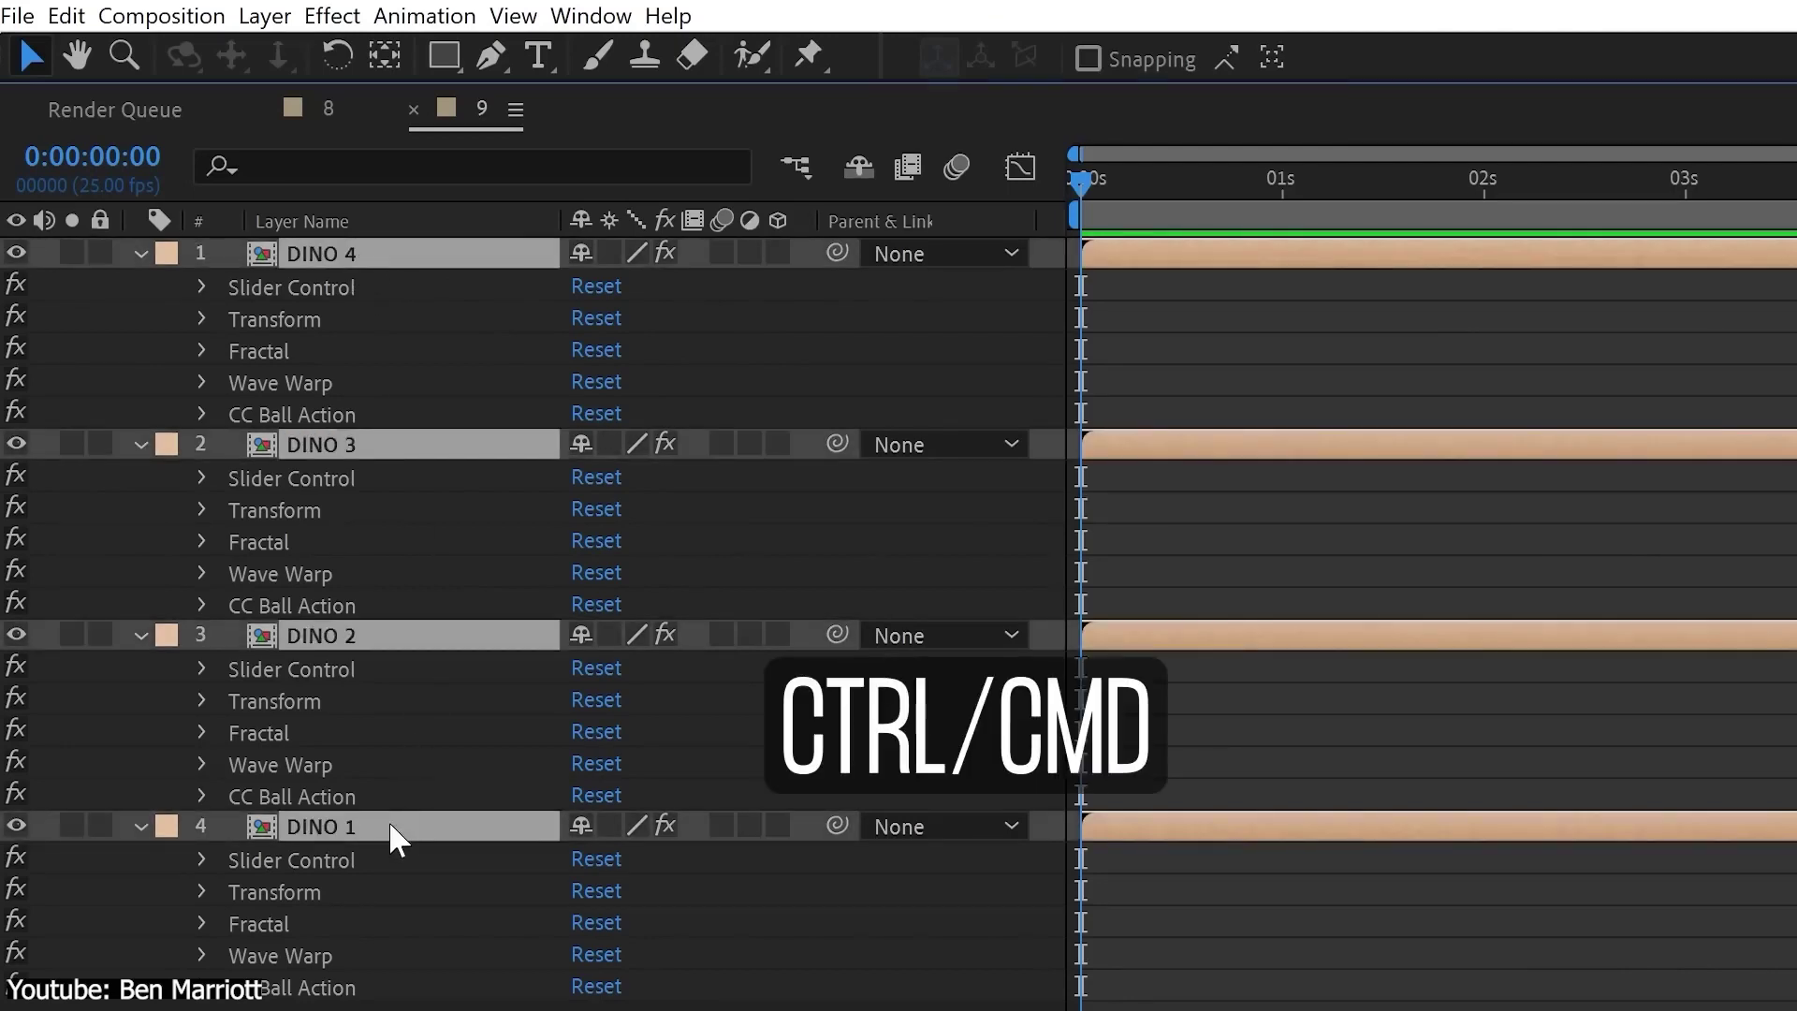
# - Strip all effects from the selected DINO layers with Effect > Remove All
pyautogui.hotkey('ctrl', 'shift', 'e')
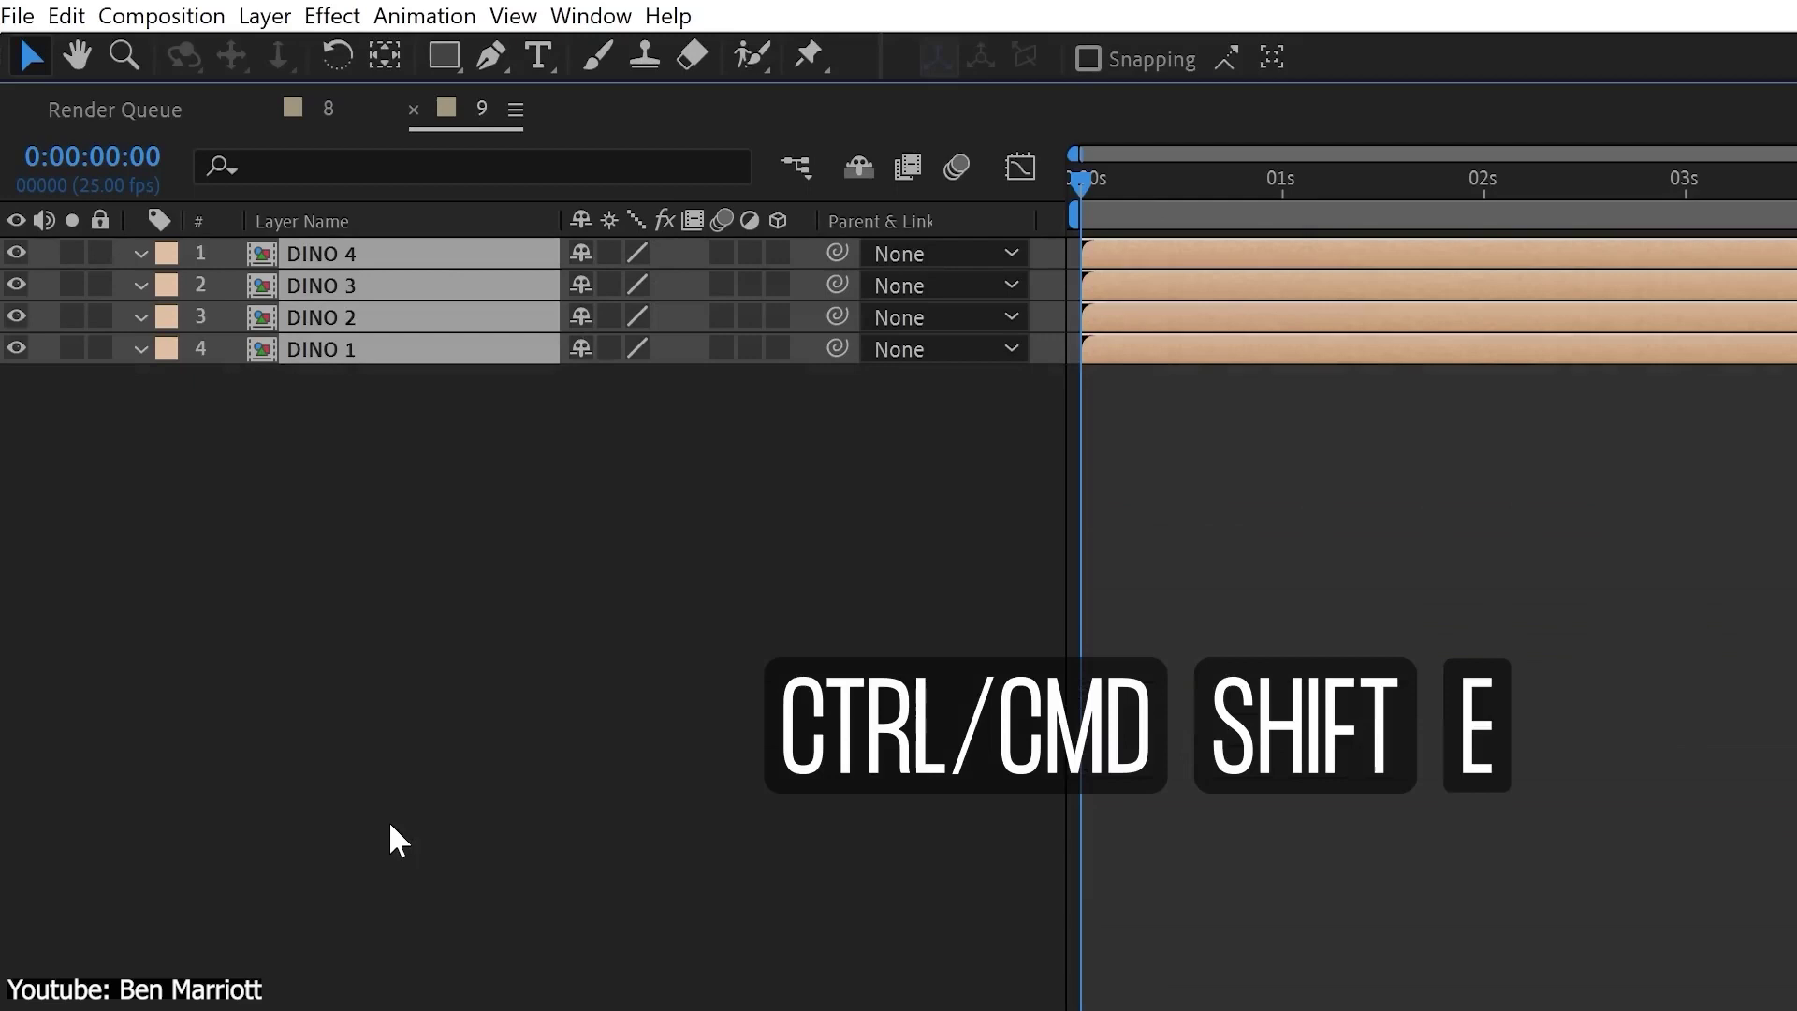
pyautogui.hotkey('ctrl', 'z')
pyautogui.click(333, 16)
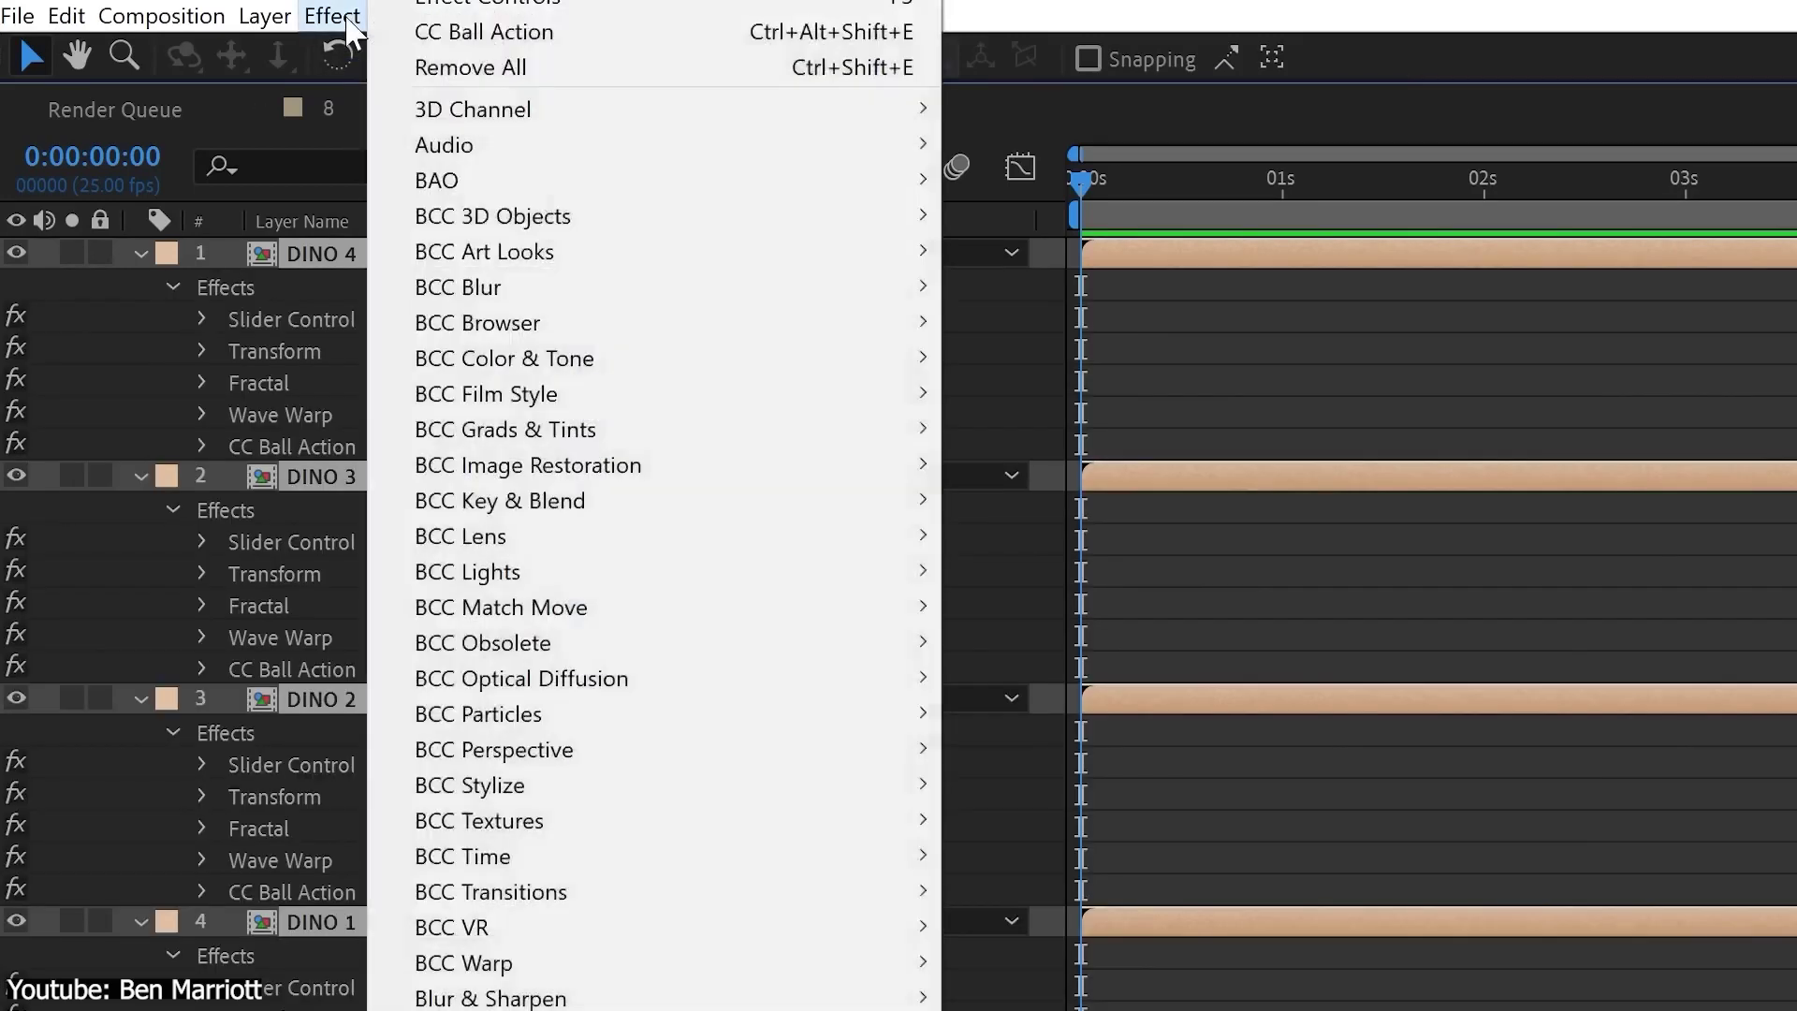
pyautogui.click(458, 69)
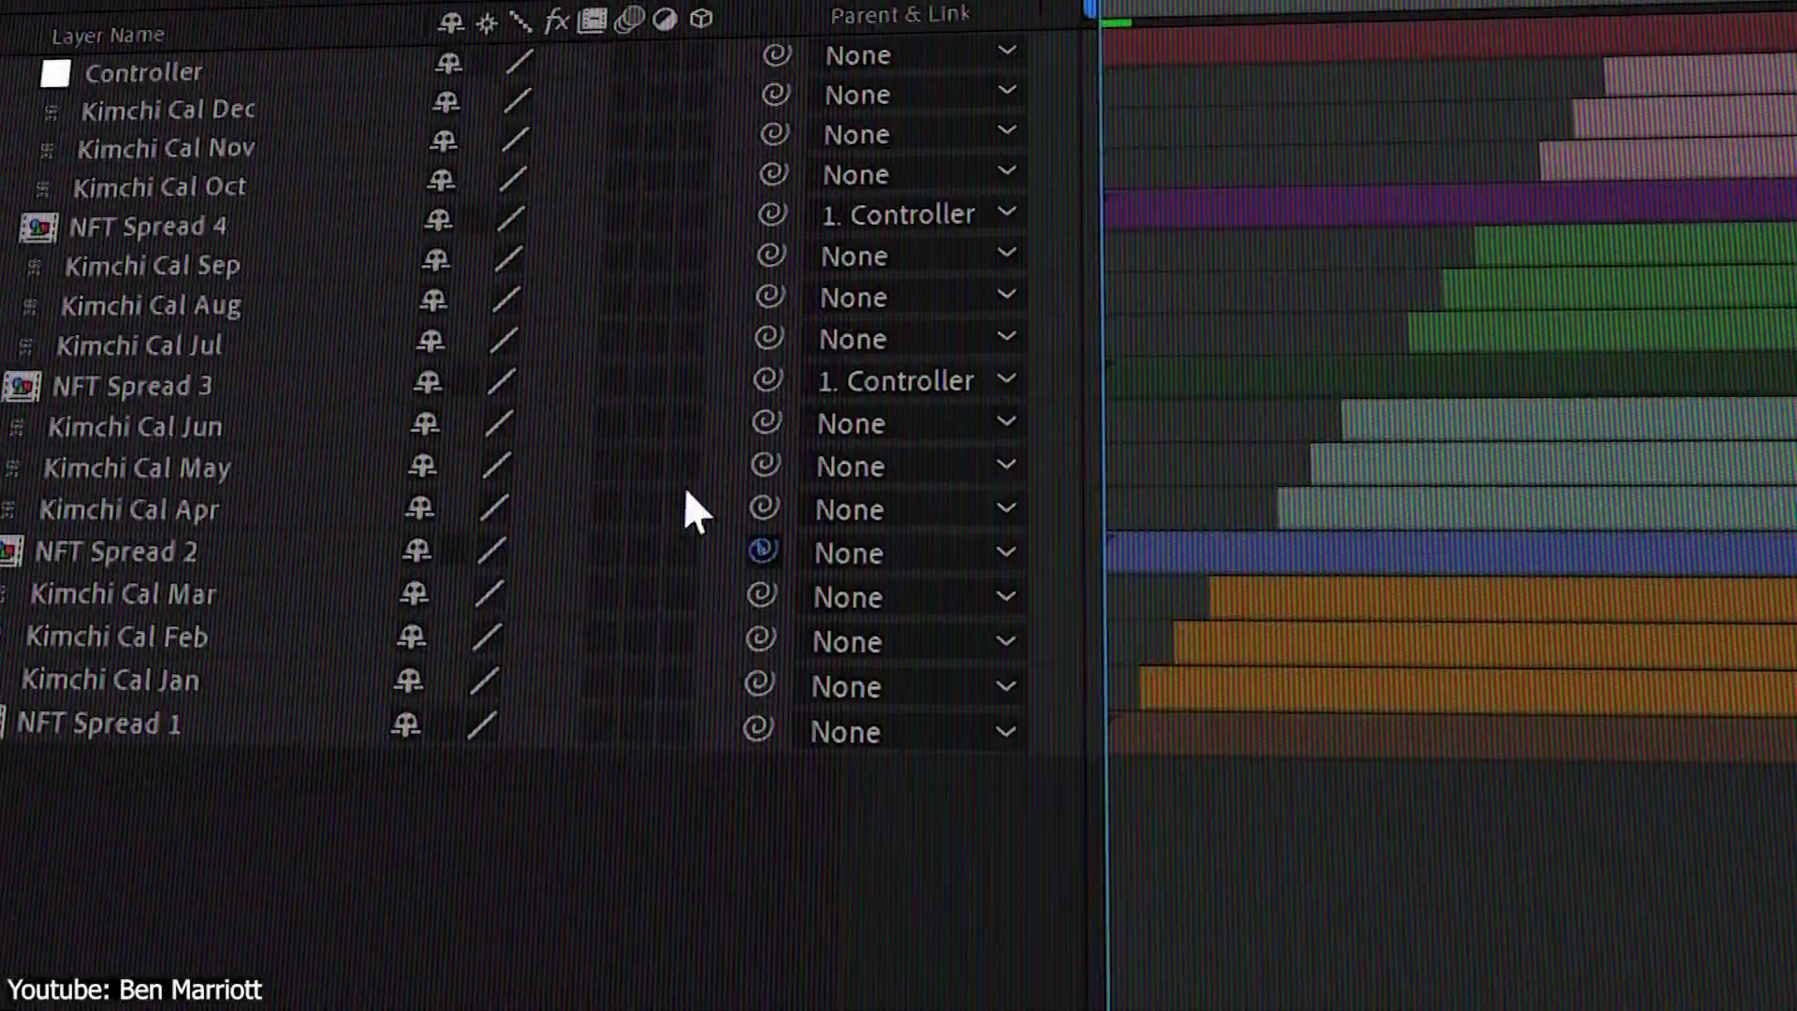
# - Parent NFT Spread 2 and NFT Spread 1 to the Controller layer
pyautogui.moveTo(744, 550); pyautogui.dragTo(165, 67)
pyautogui.moveTo(740, 728); pyautogui.dragTo(35, 42)
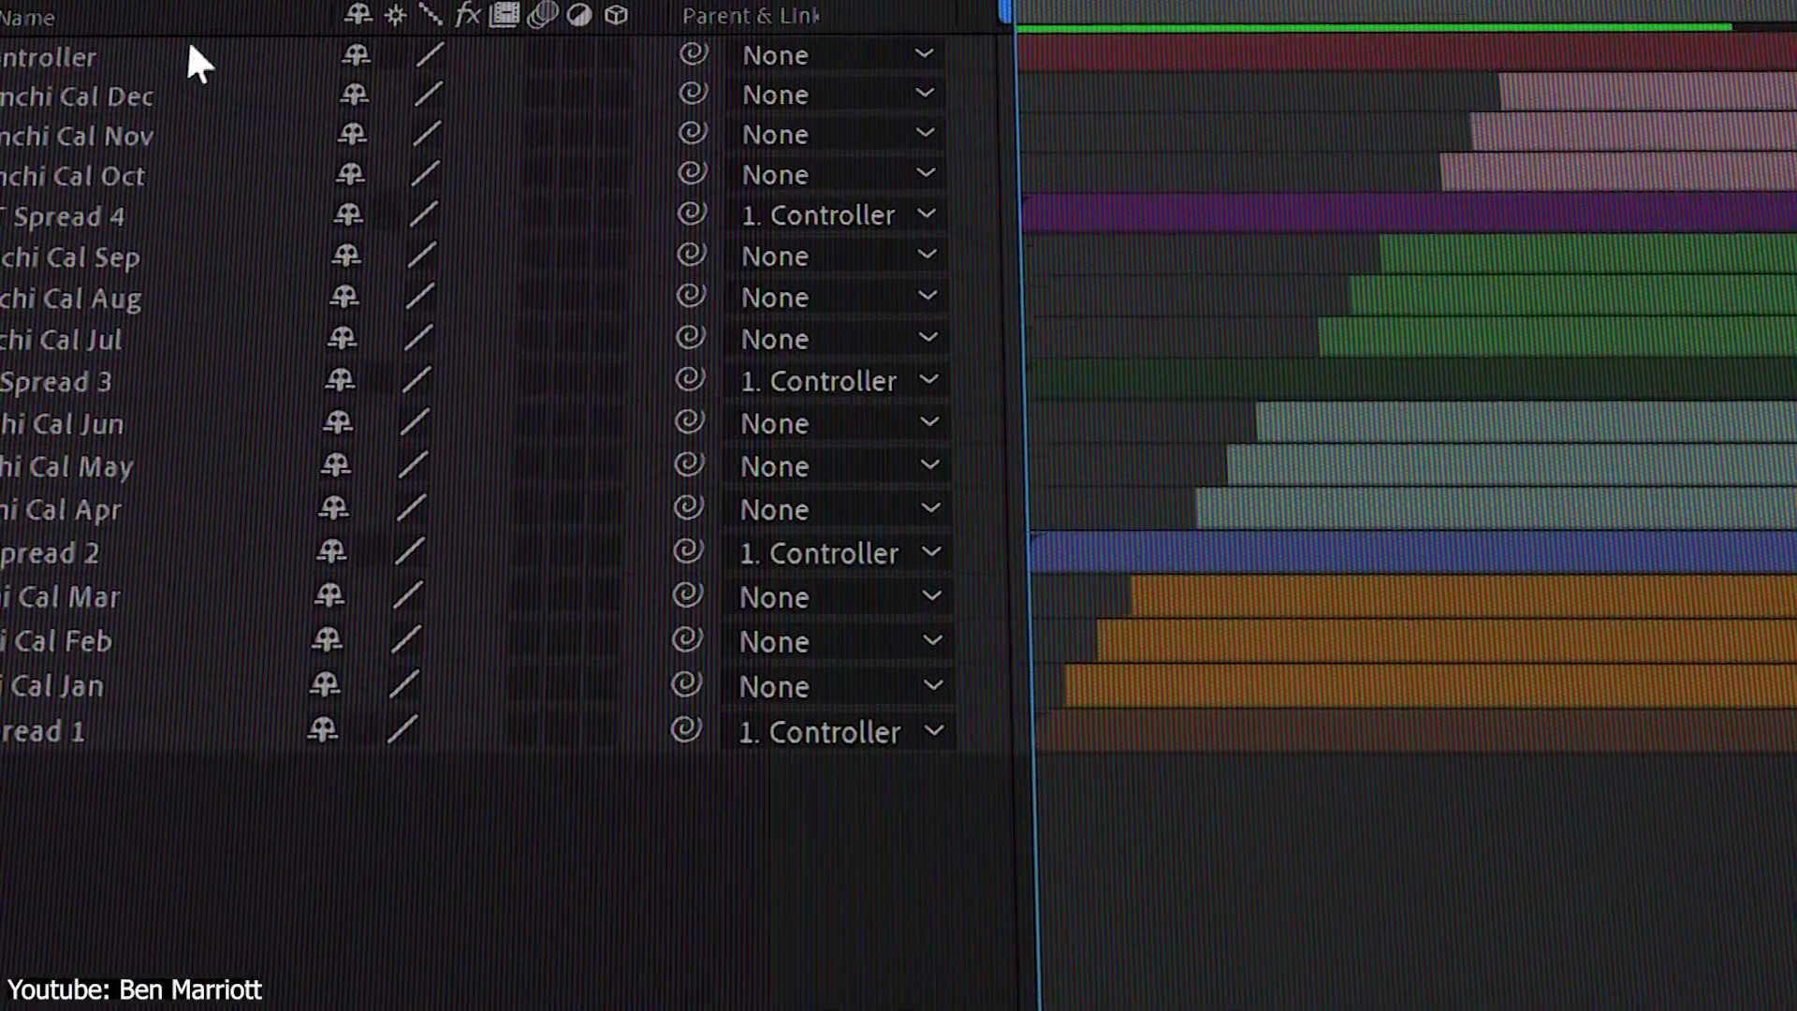
pyautogui.rightClick(255, 62)
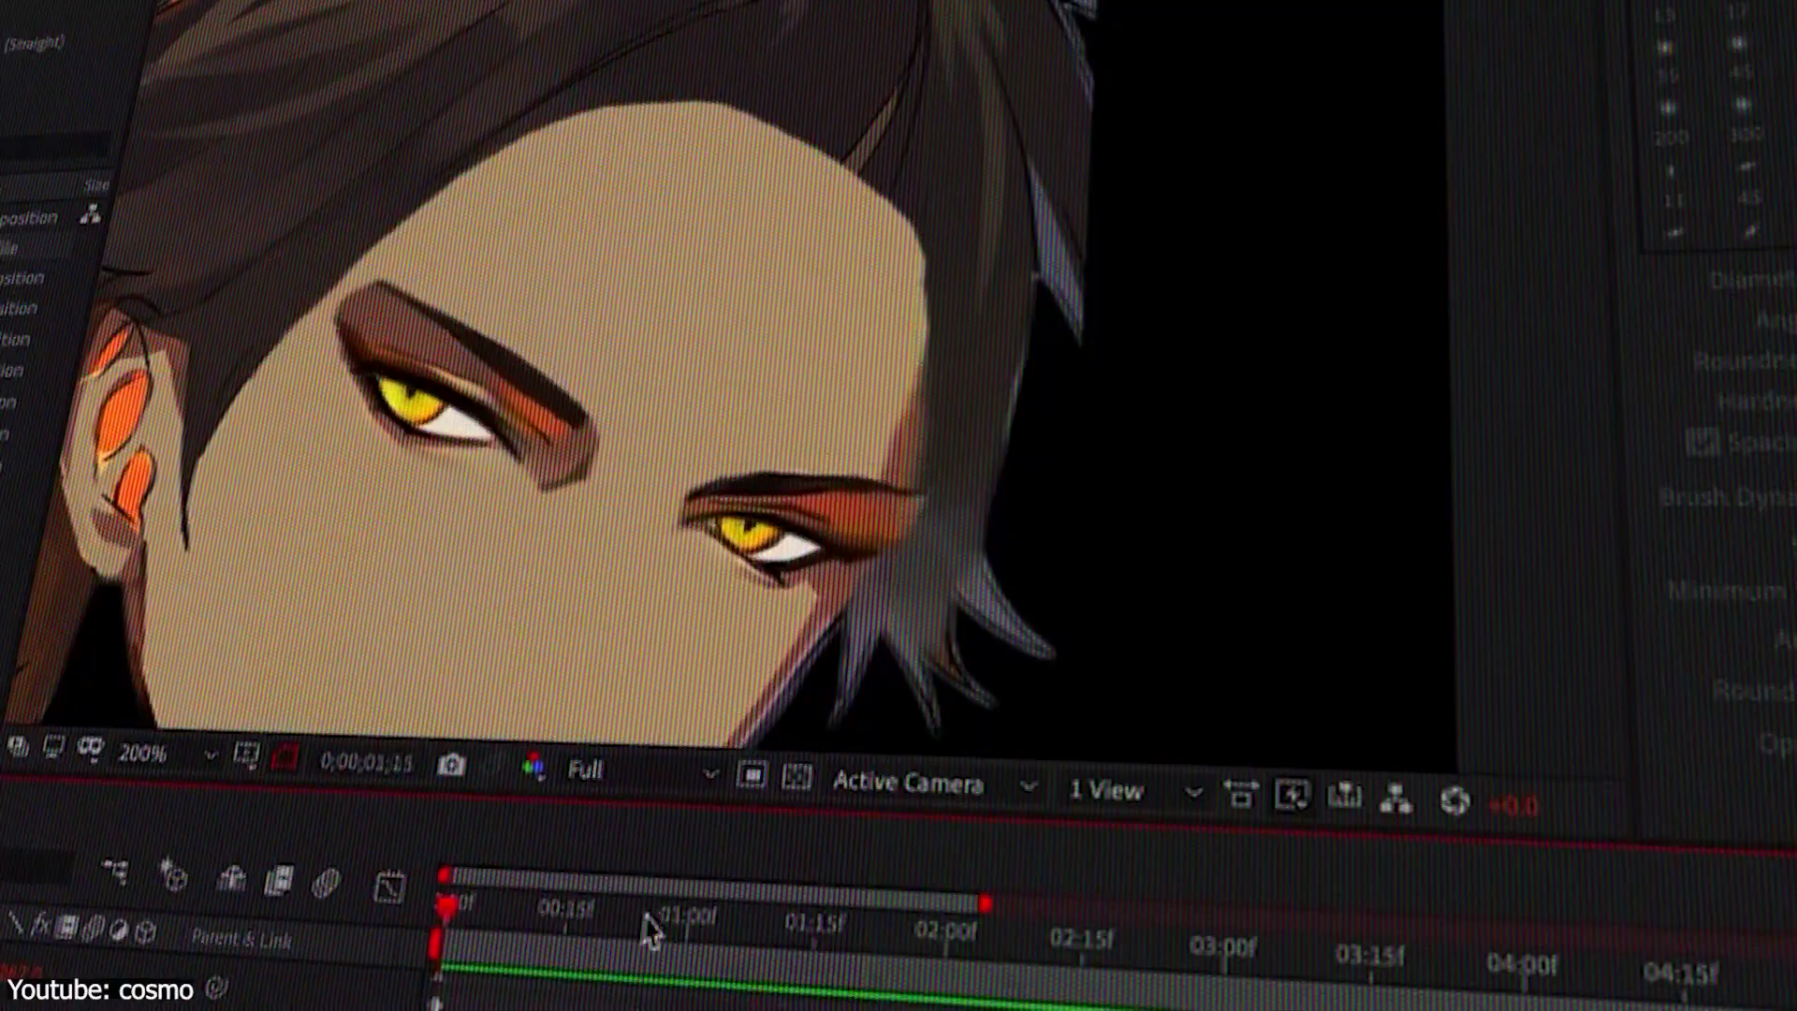
# - Preview the eye animation, then parent DINO to Circle so it snaps onto it
pyautogui.moveTo(649, 821); pyautogui.dragTo(434, 931)
pyautogui.press('space')
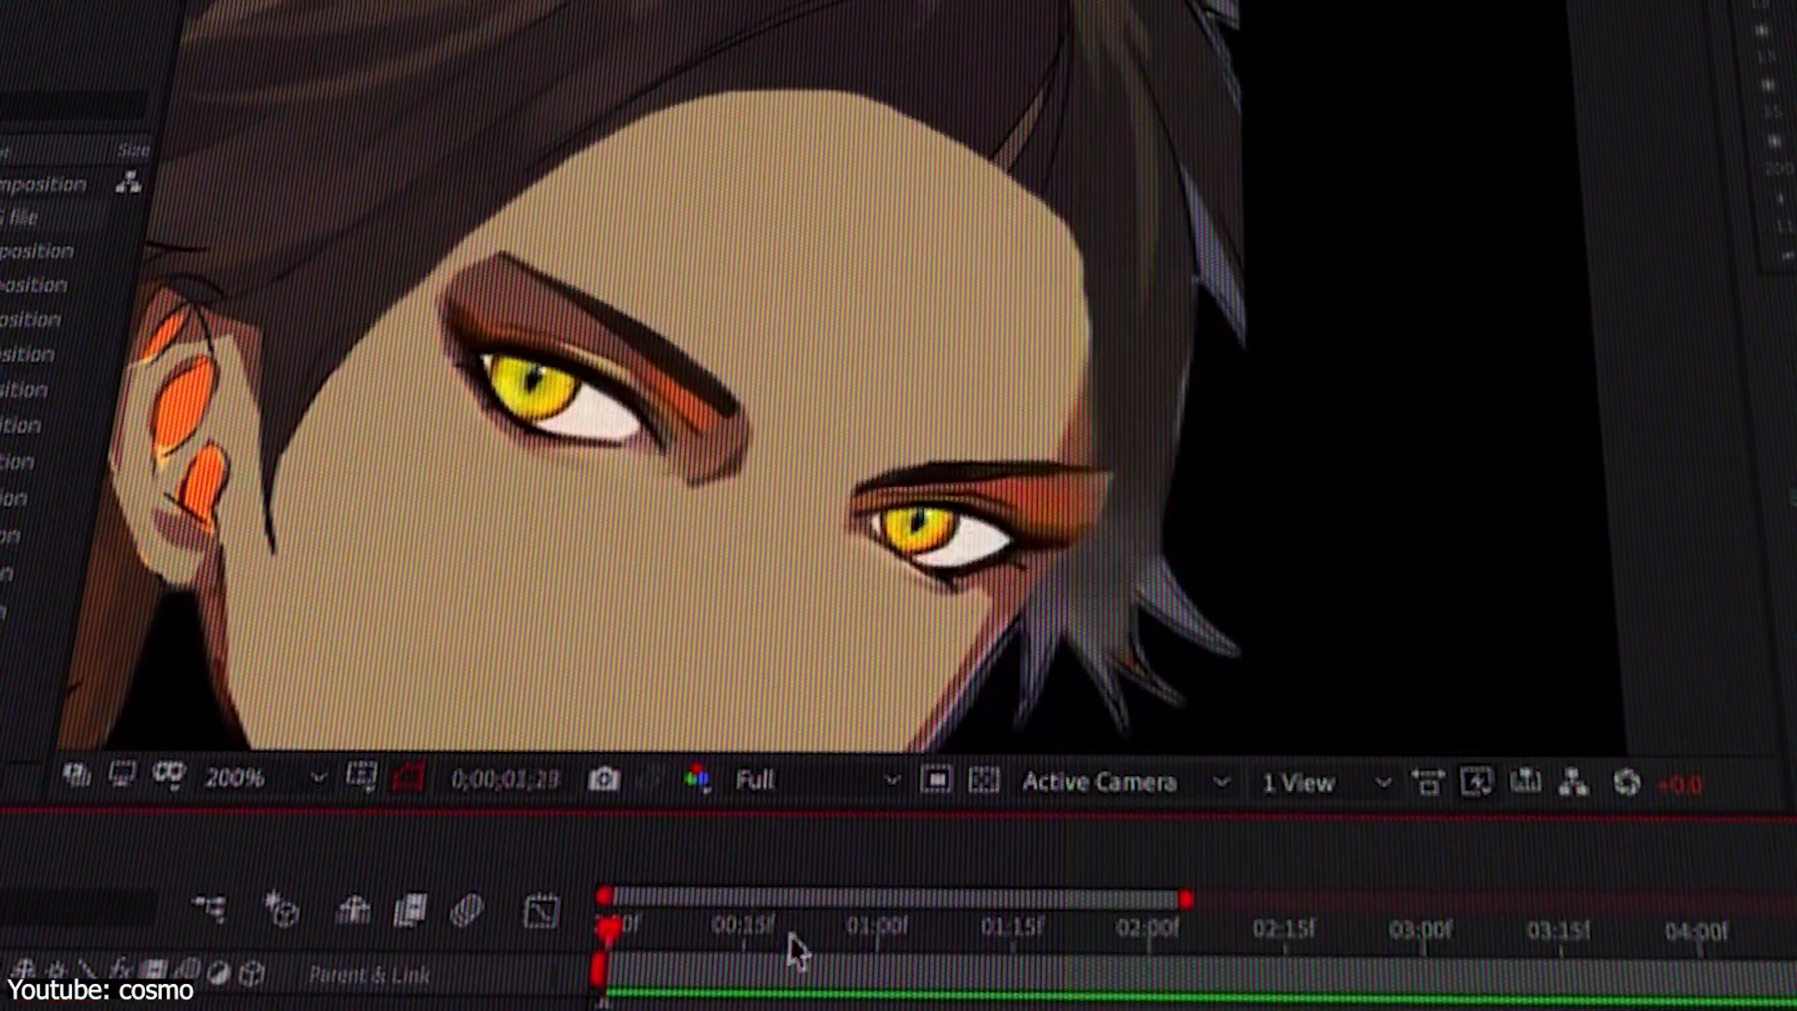
pyautogui.moveTo(794, 952); pyautogui.dragTo(973, 993)
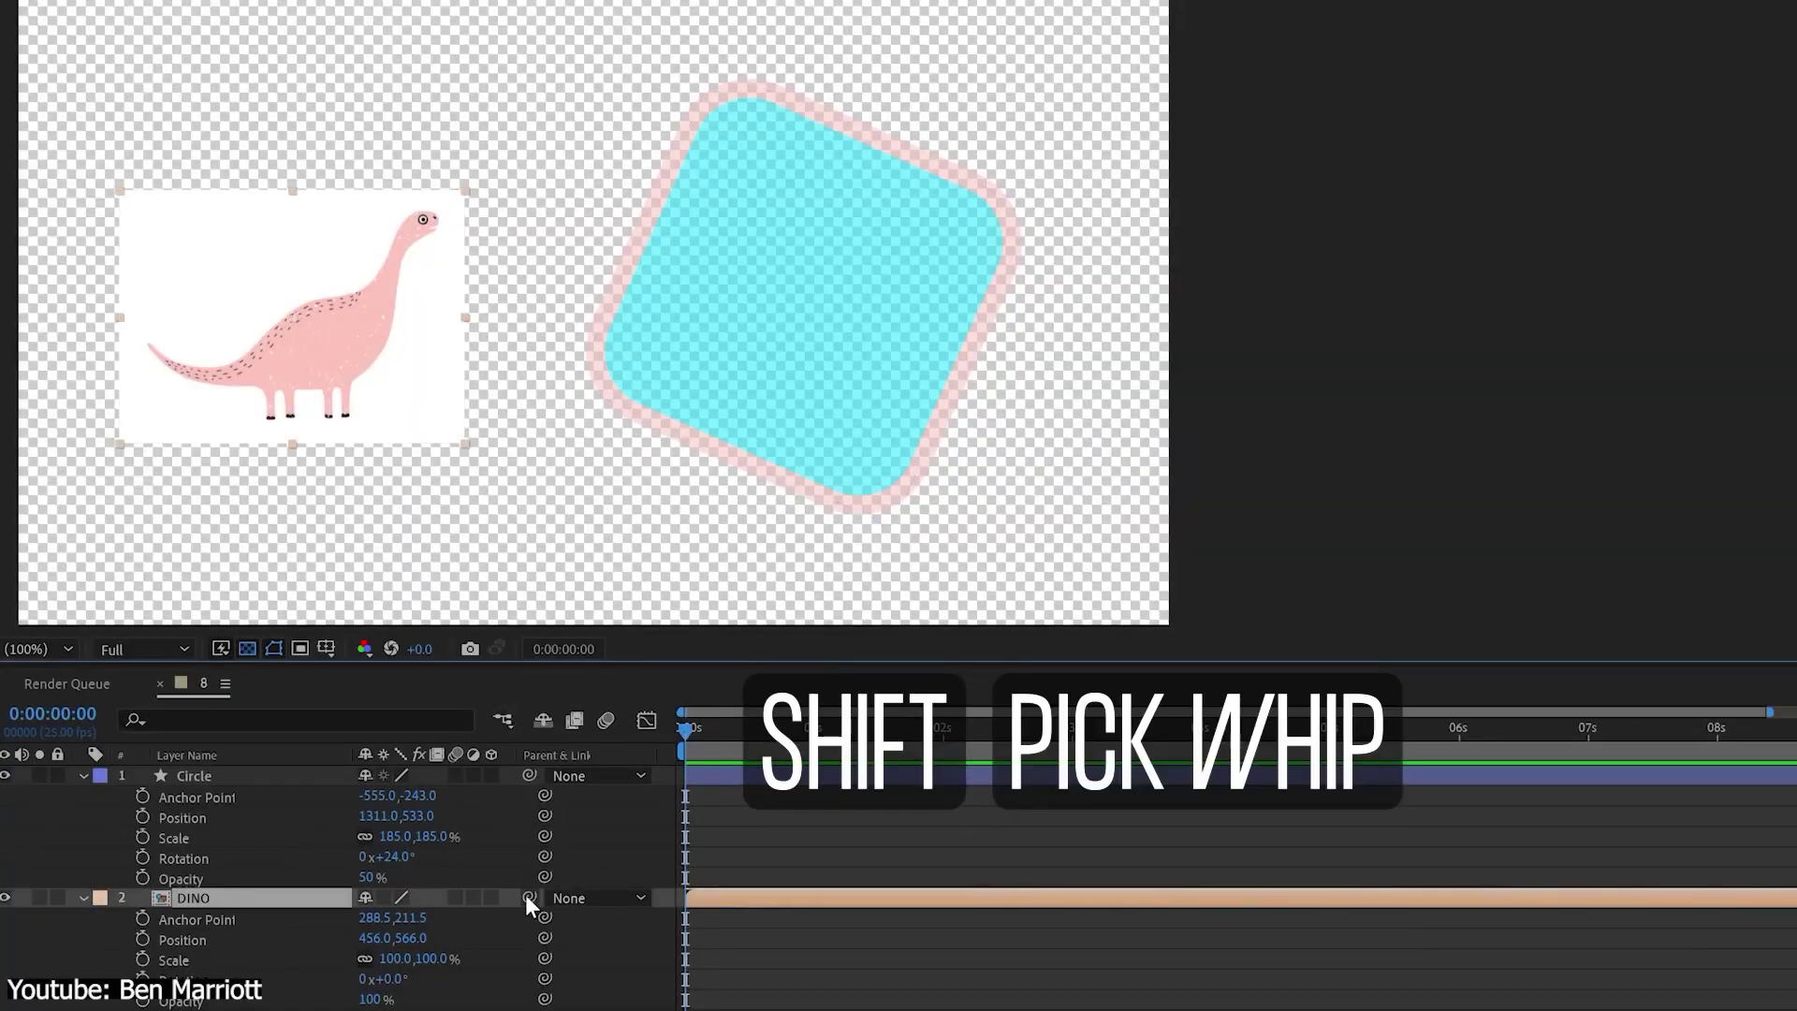
pyautogui.moveTo(527, 898); pyautogui.dragTo(205, 775)
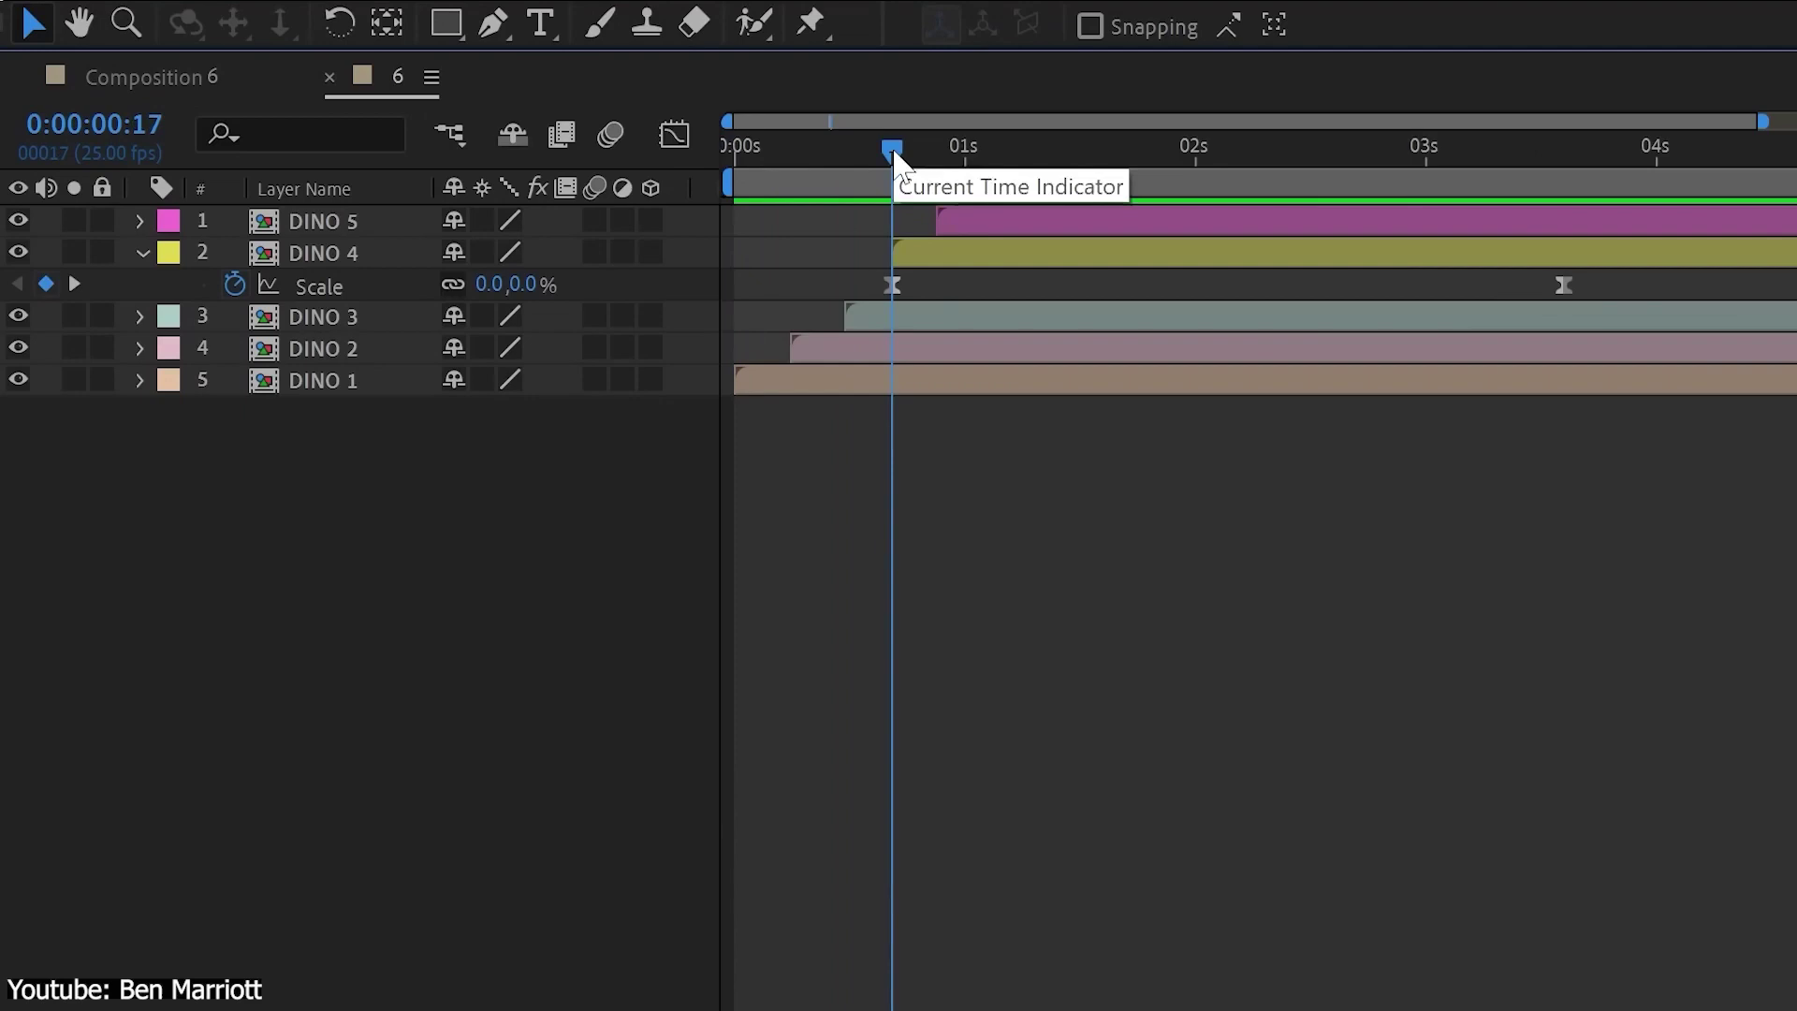
# - Preview DINO 4's scale animation, then enable motion blur on the spinning Clock Arm layer
pyautogui.press('space')
pyautogui.press('Home')
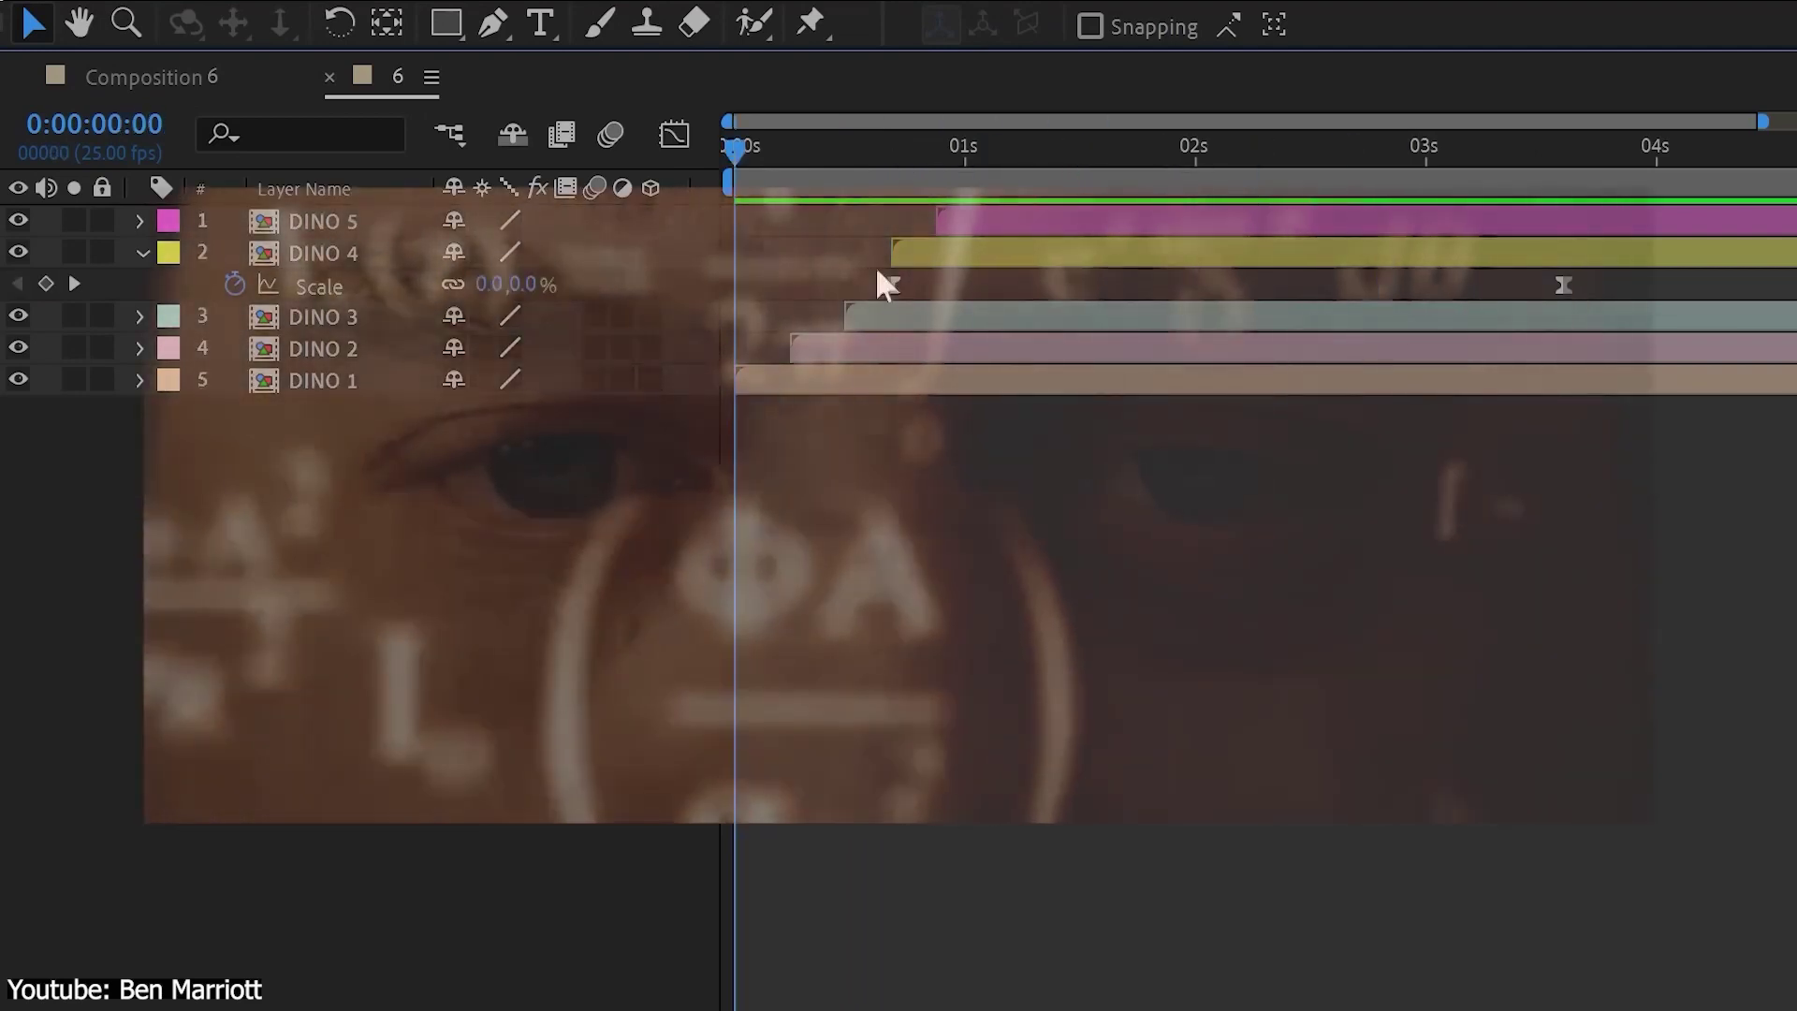
pyautogui.click(893, 285)
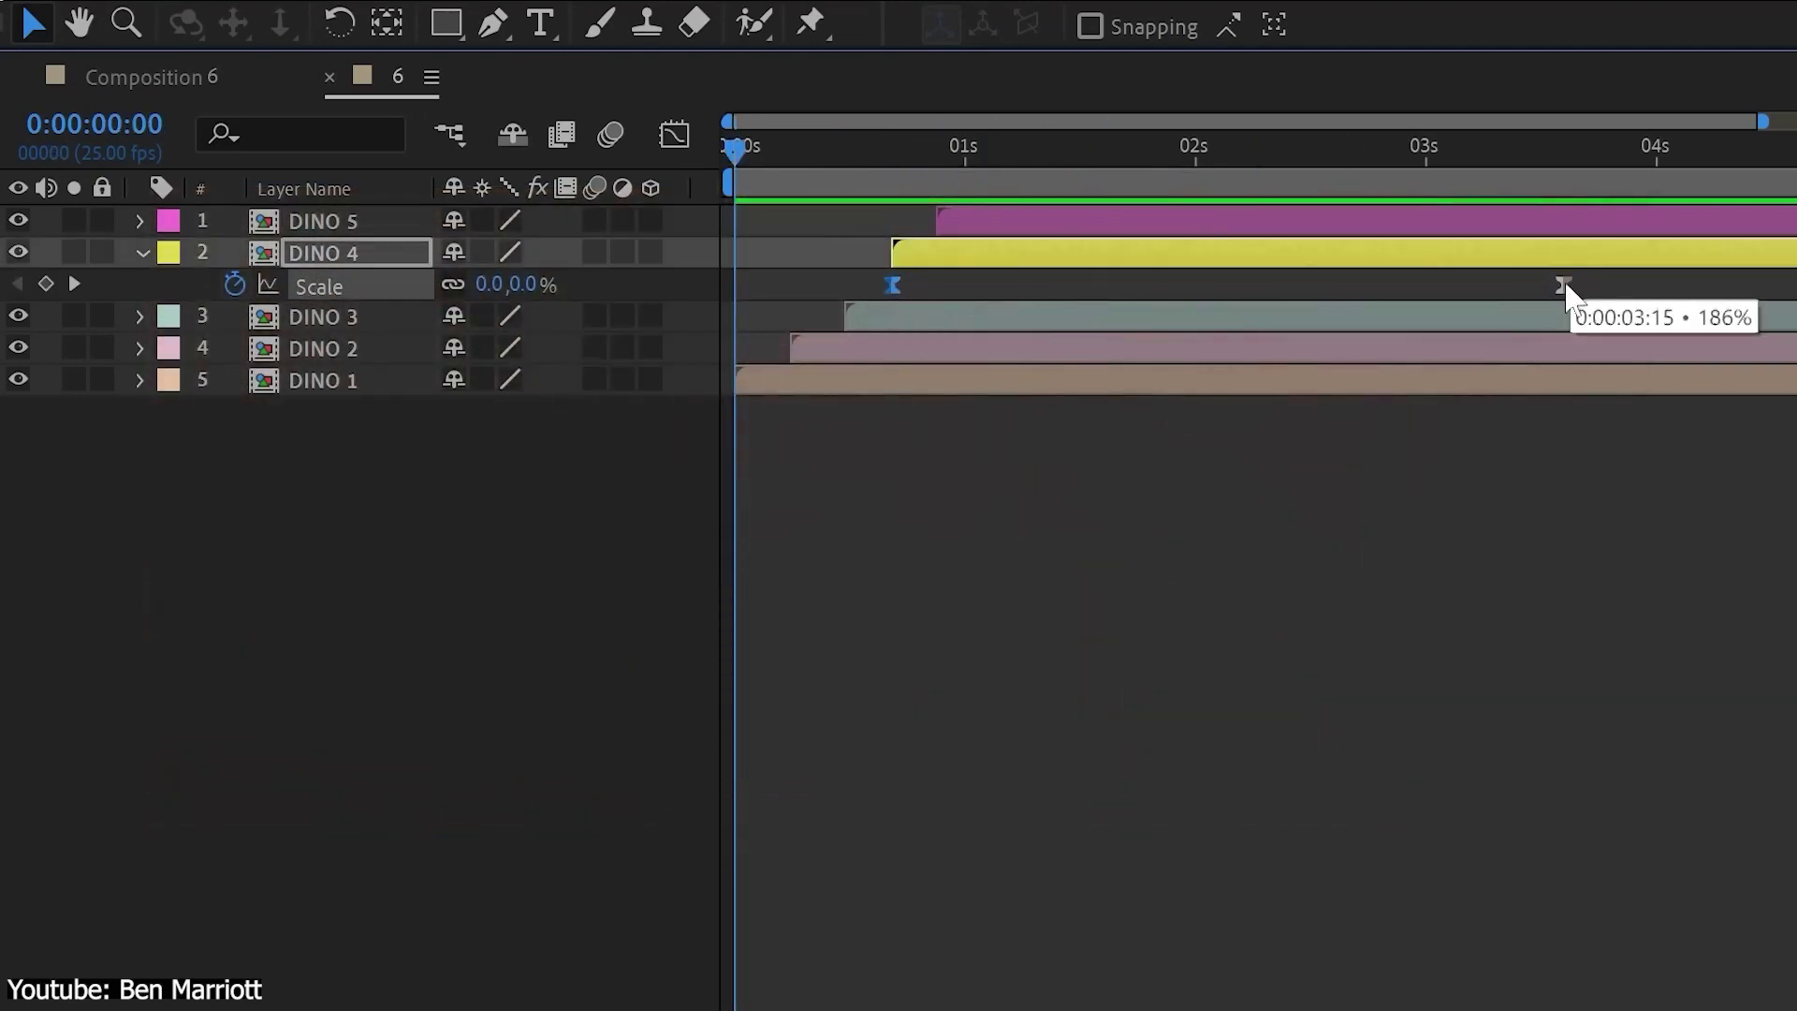
pyautogui.click(974, 742)
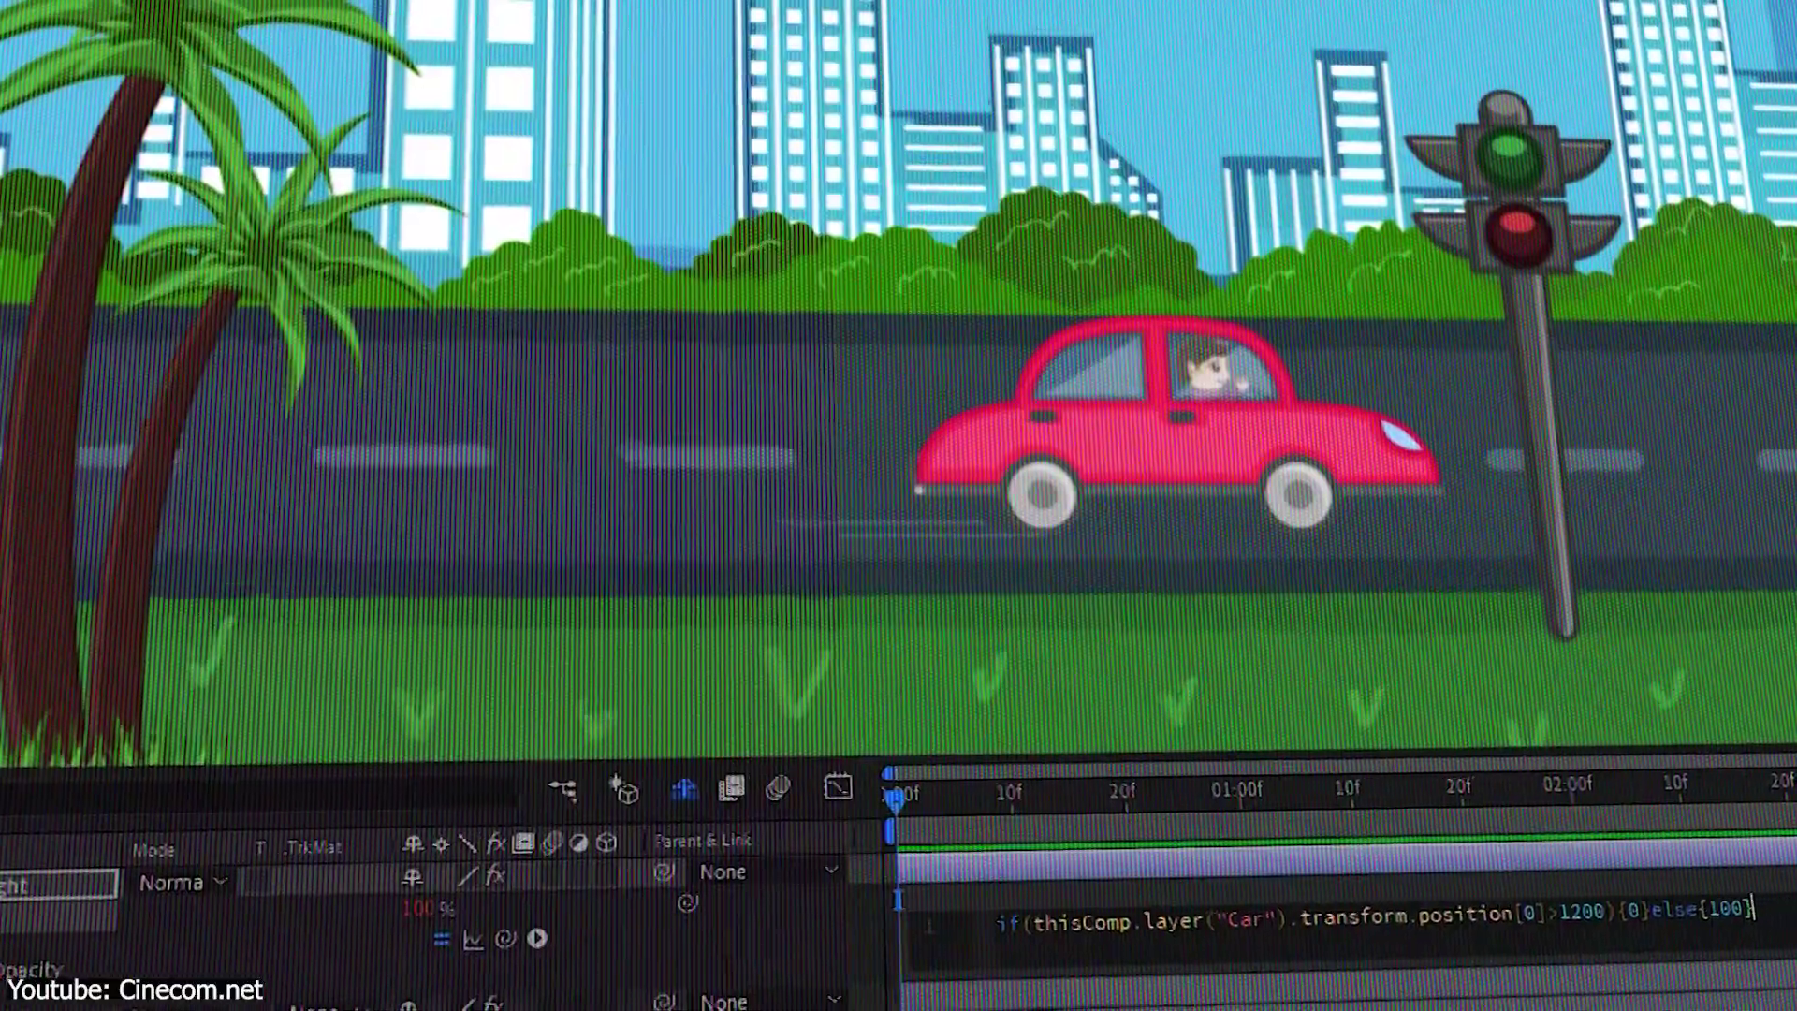
# - Link the light's opacity to the car's position, test it, and add Math.round(random(1,100)) text
pyautogui.click(1184, 472)
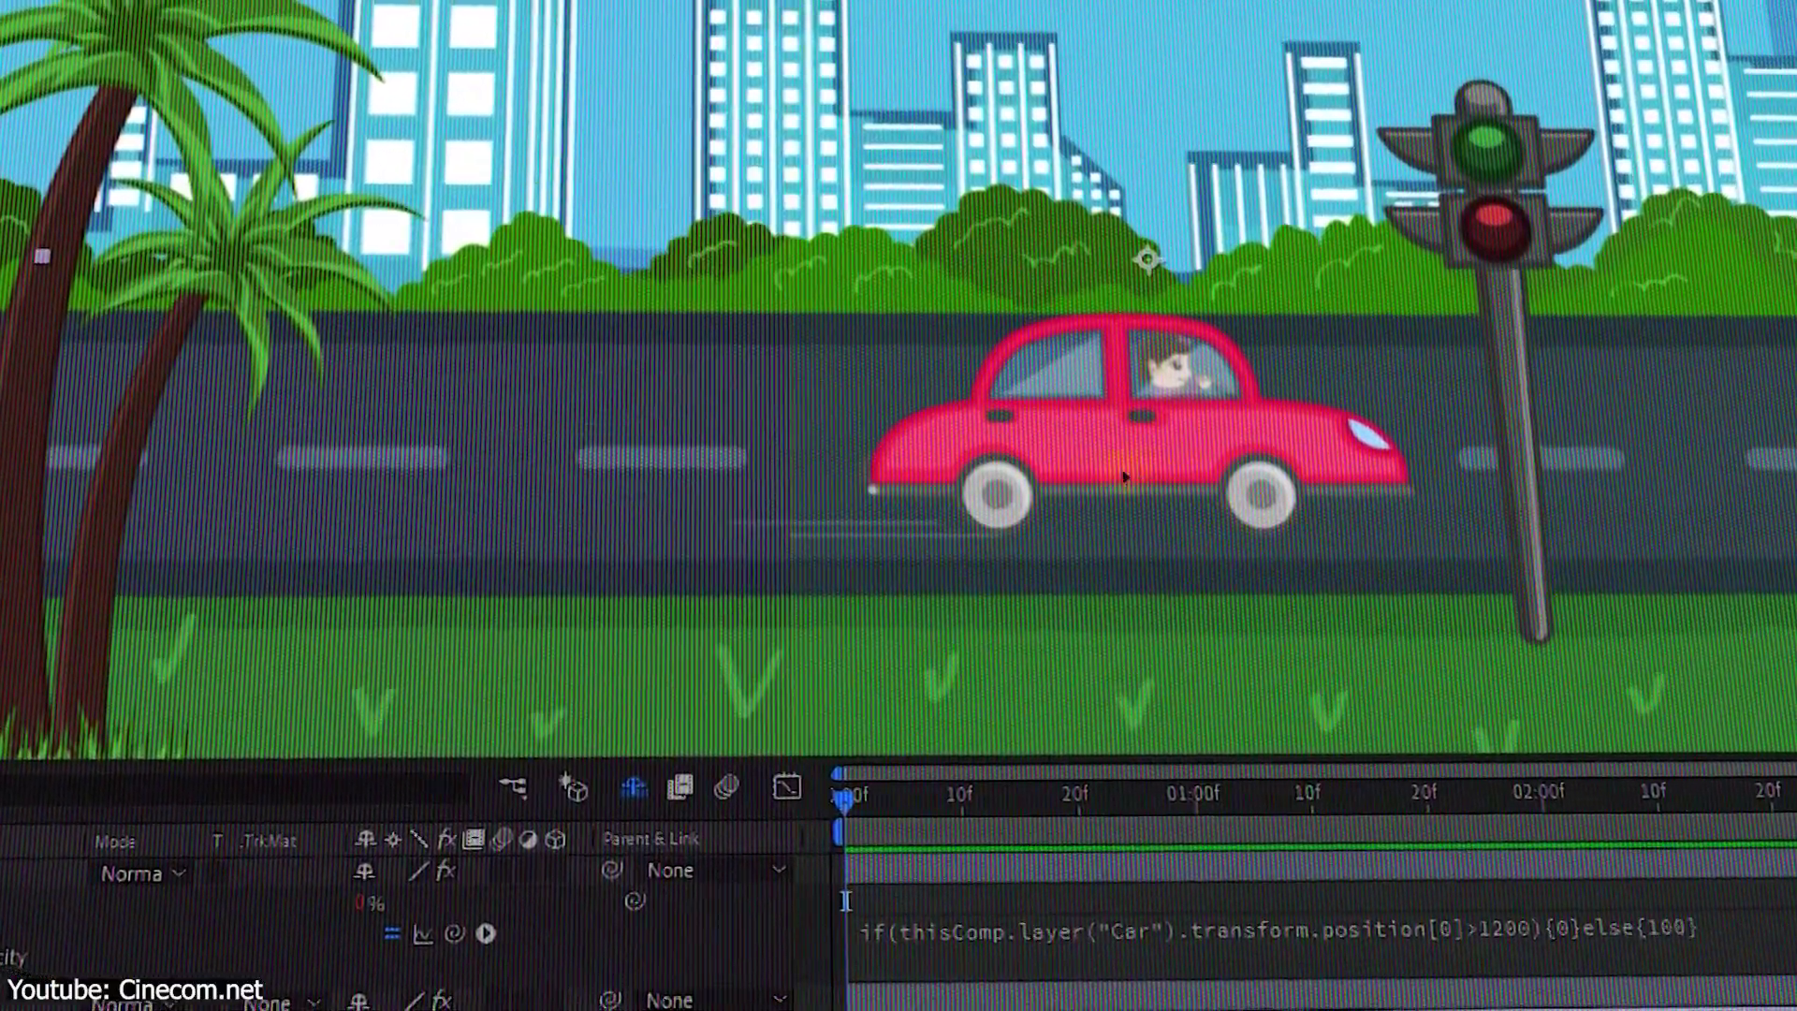
pyautogui.moveTo(1125, 478); pyautogui.dragTo(28, 479)
pyautogui.moveTo(177, 440); pyautogui.dragTo(770, 496)
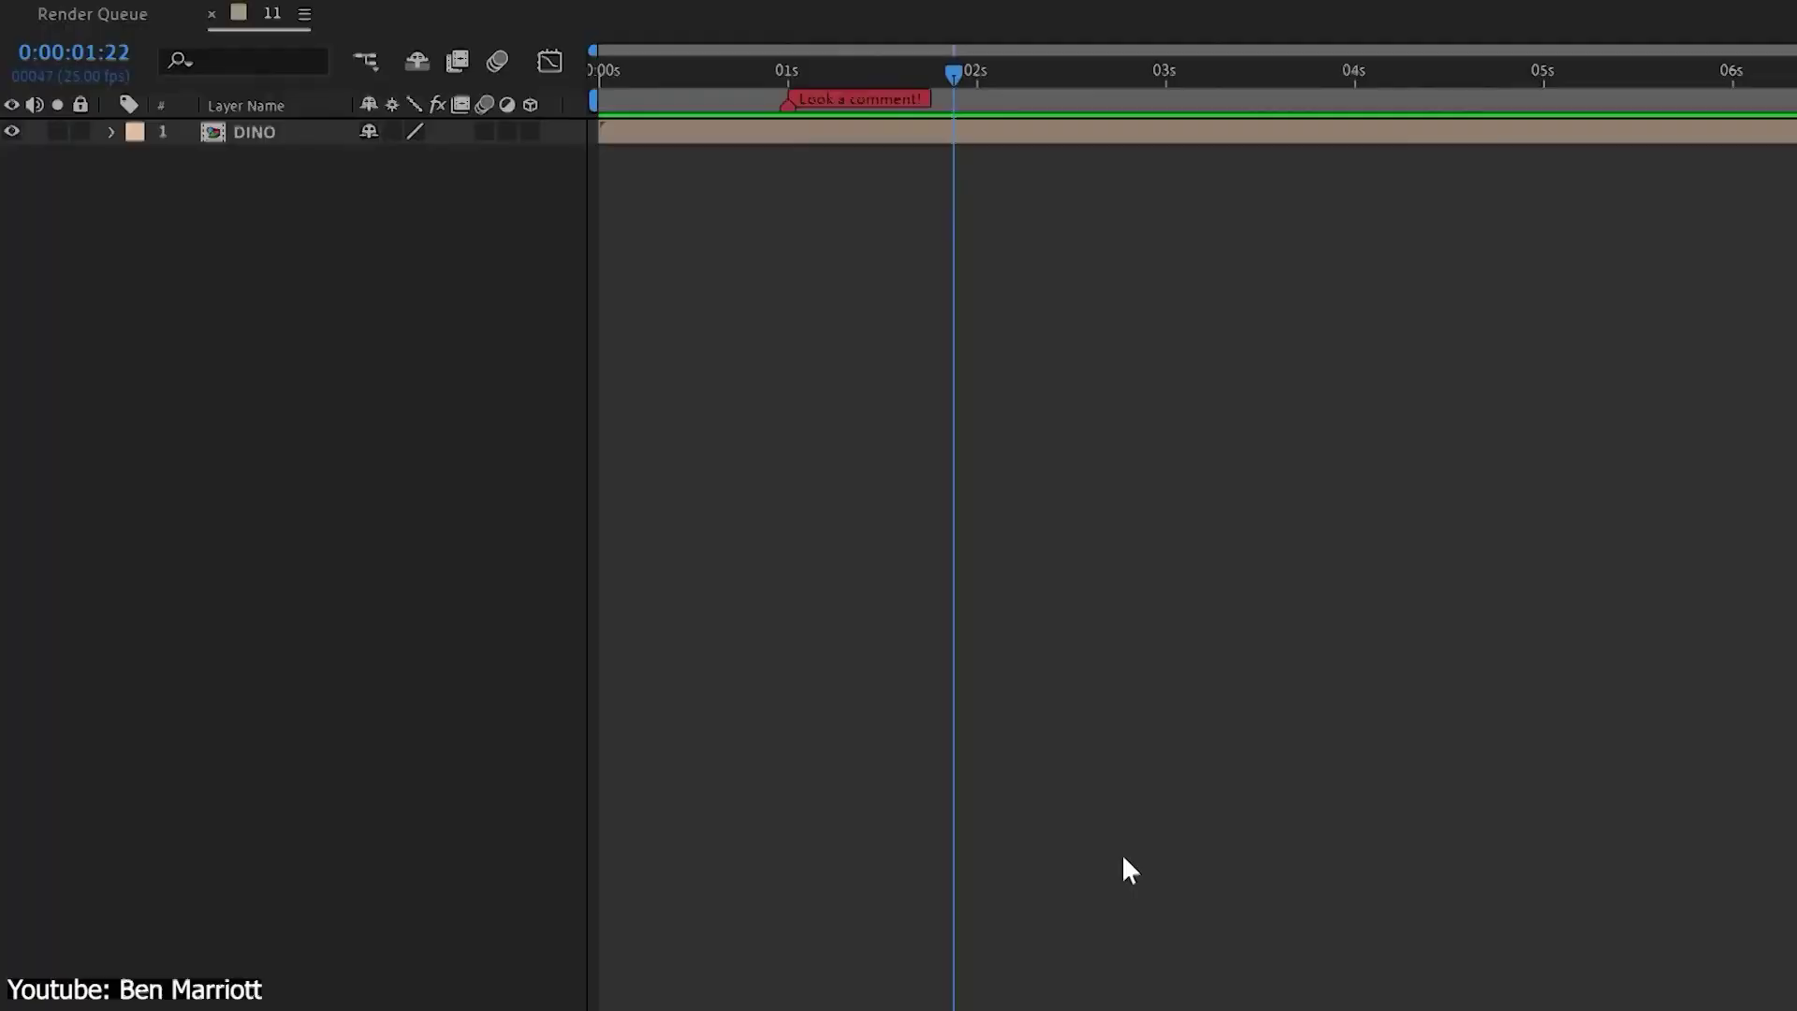
pyautogui.press('pagedown')
pyautogui.press('pagedown')
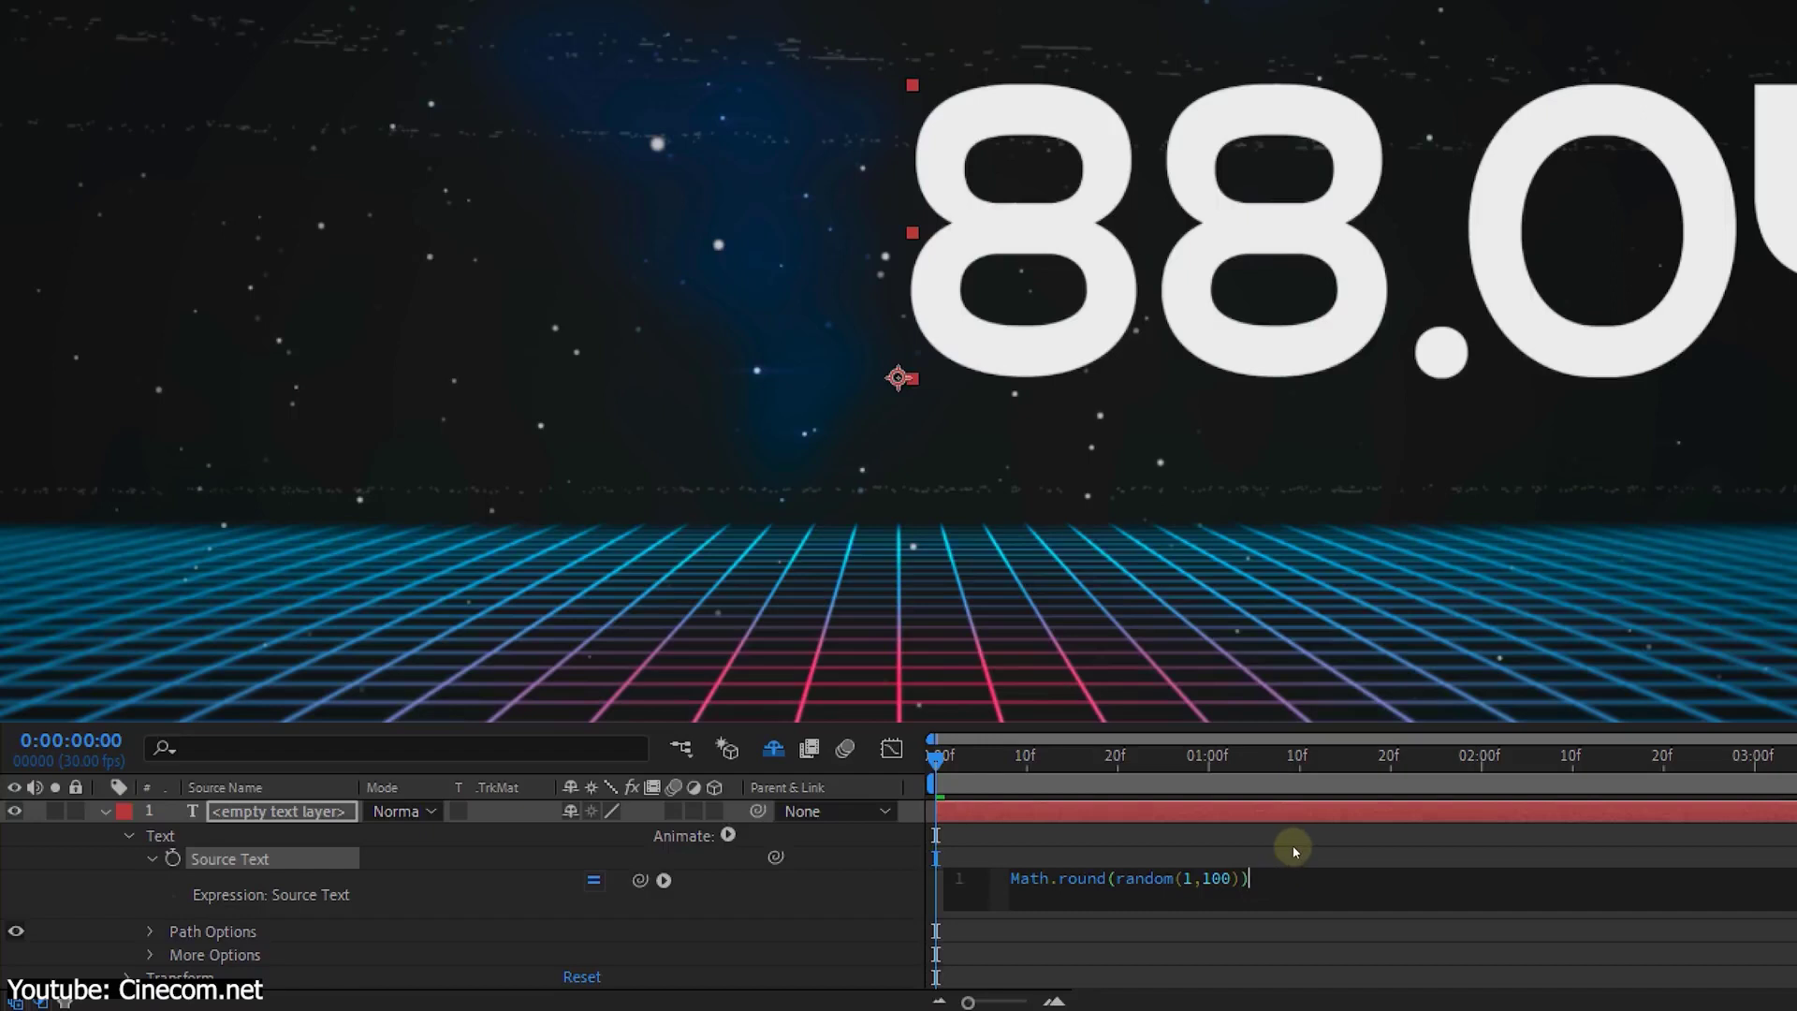
pyautogui.click(1294, 852)
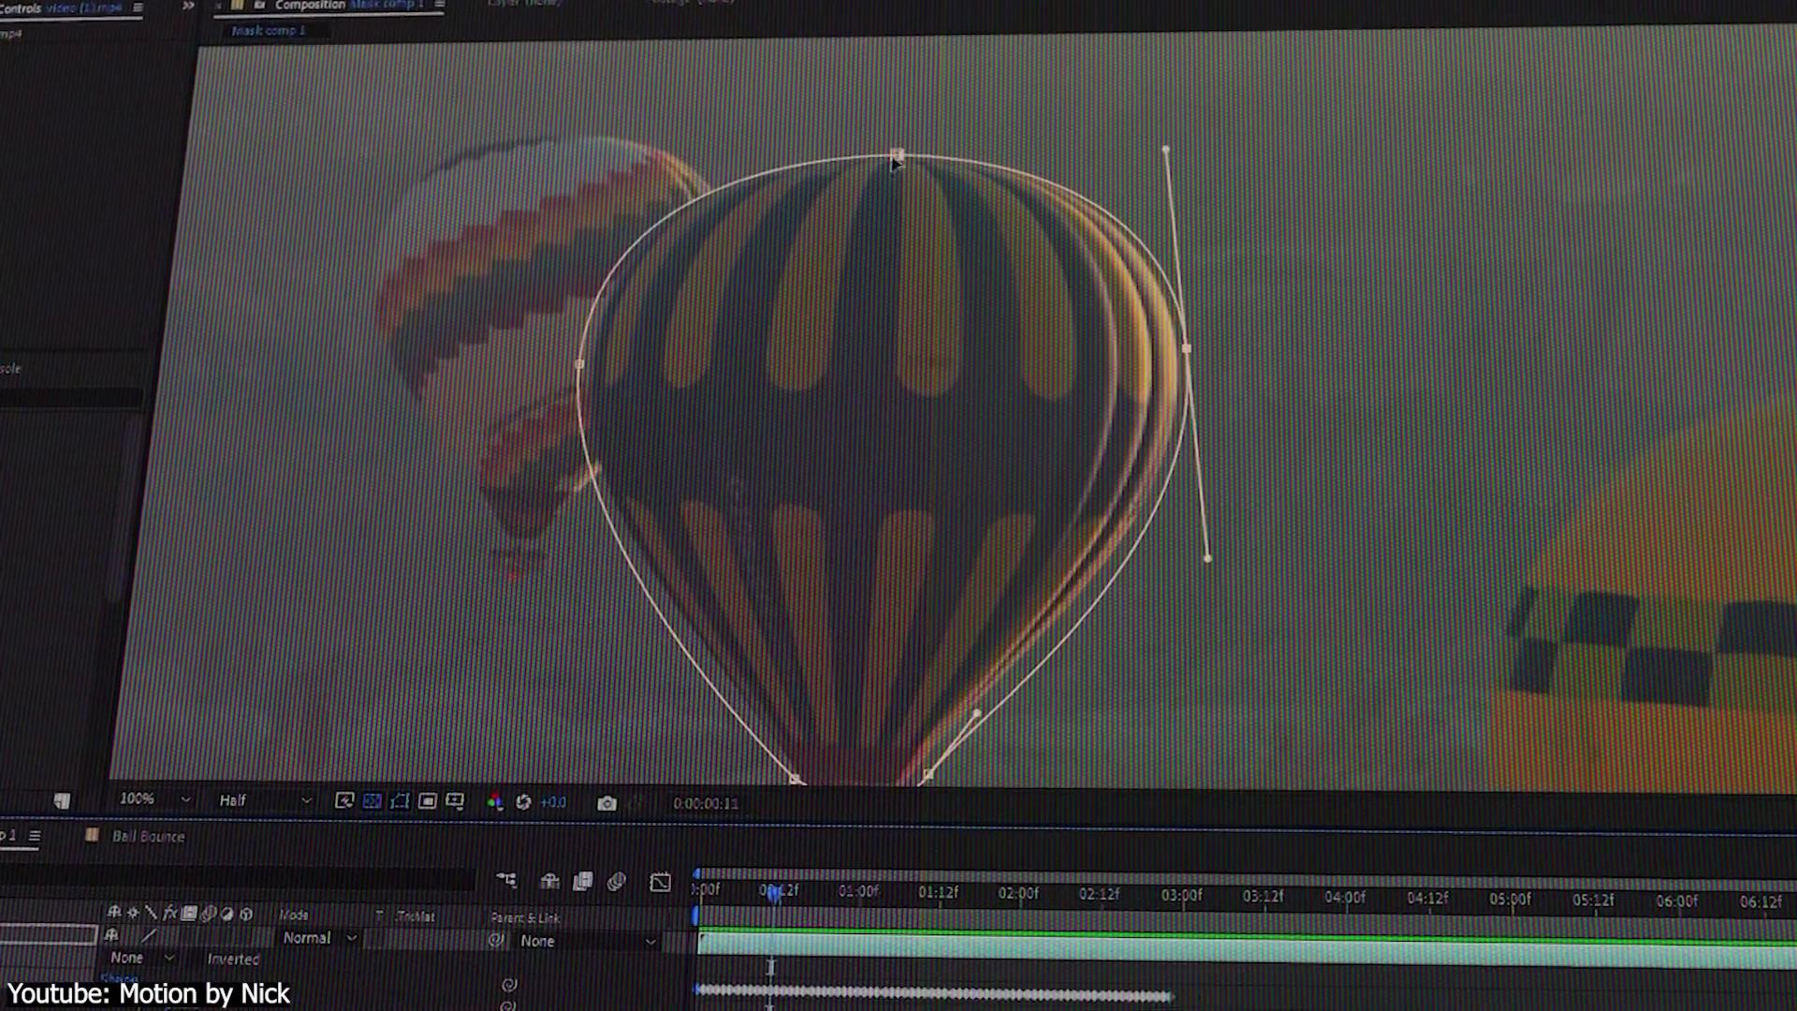
# - Reshape the mask's right side to hug the balloon, then step ahead frame by frame to refit it
pyautogui.moveTo(1186, 348); pyautogui.dragTo(1211, 562)
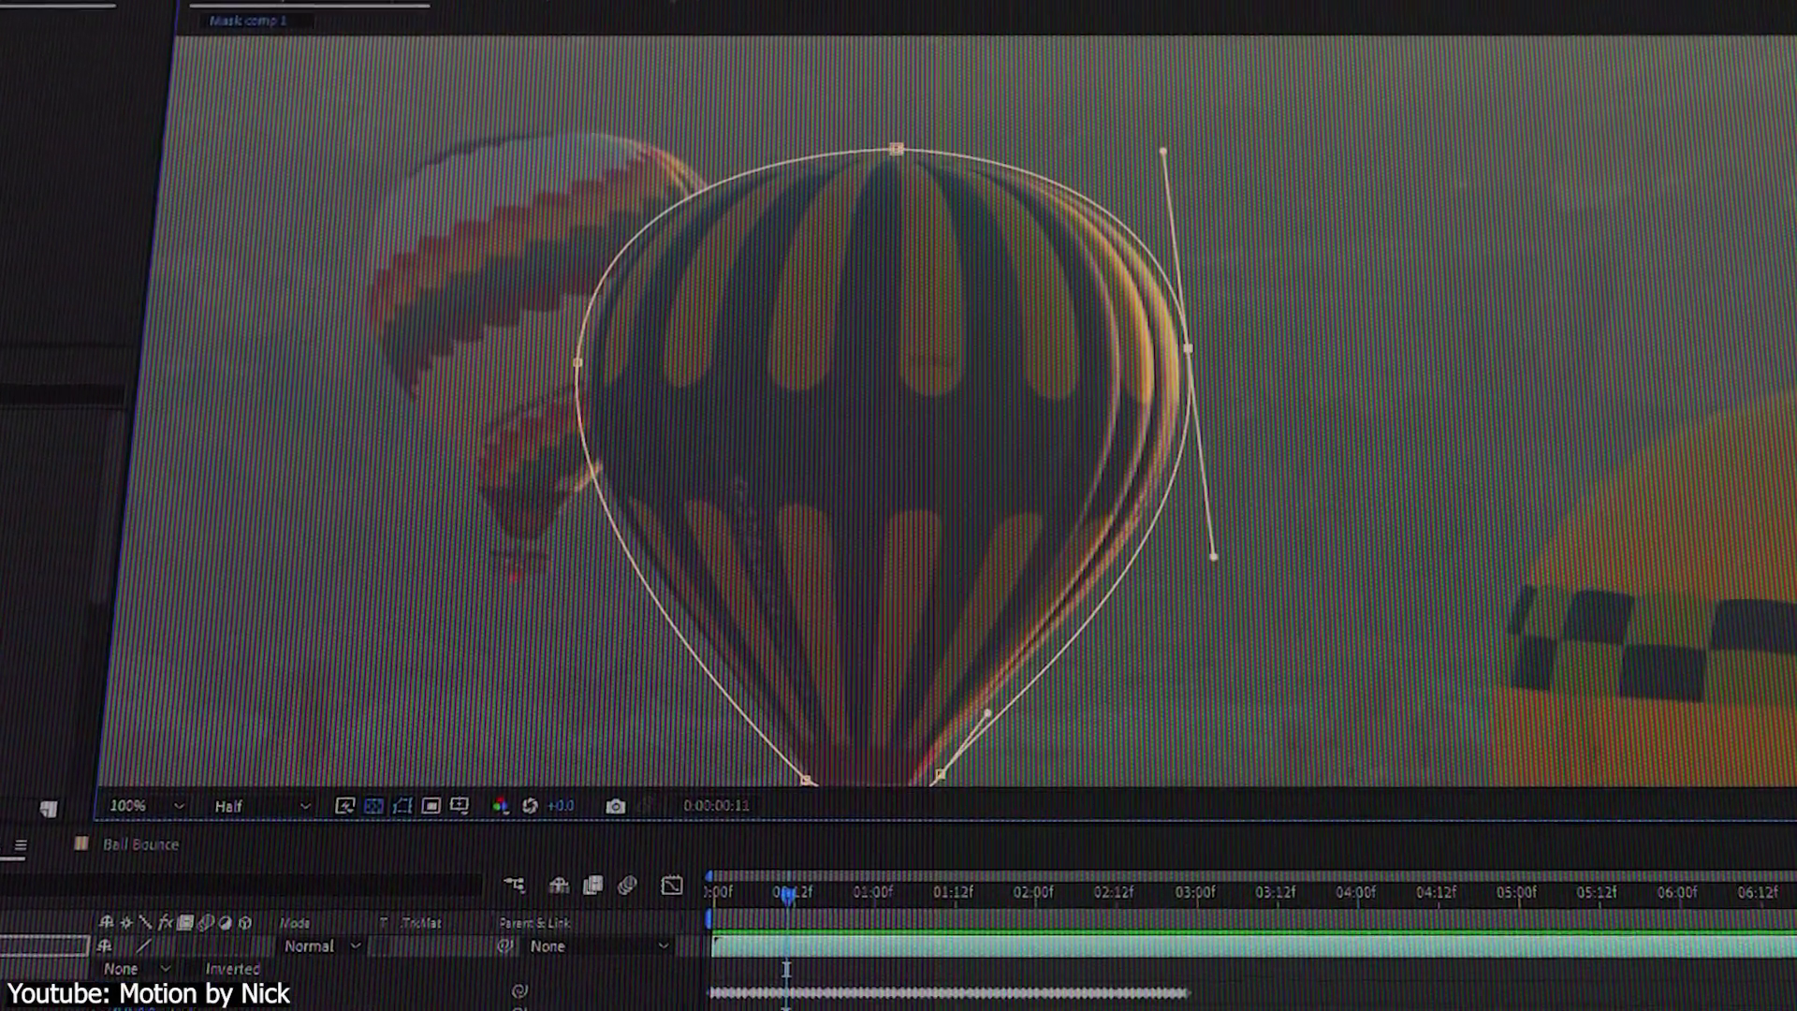
pyautogui.press('k')
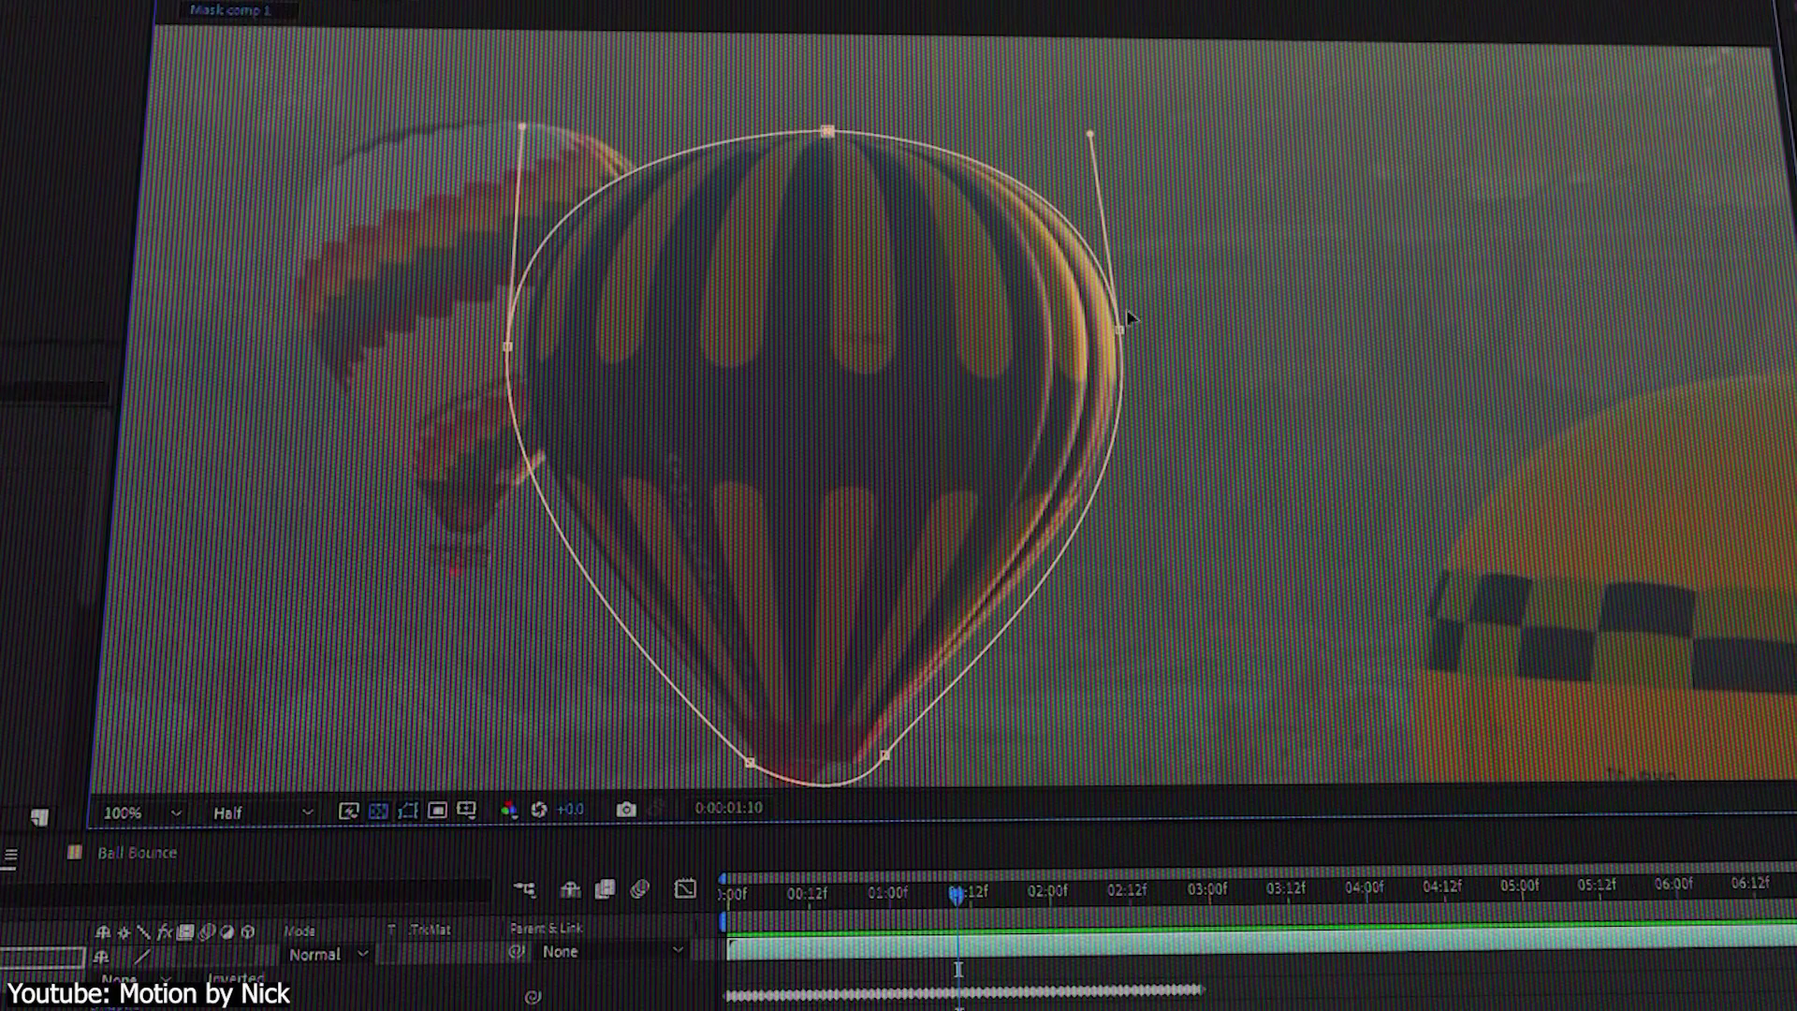
pyautogui.press('k')
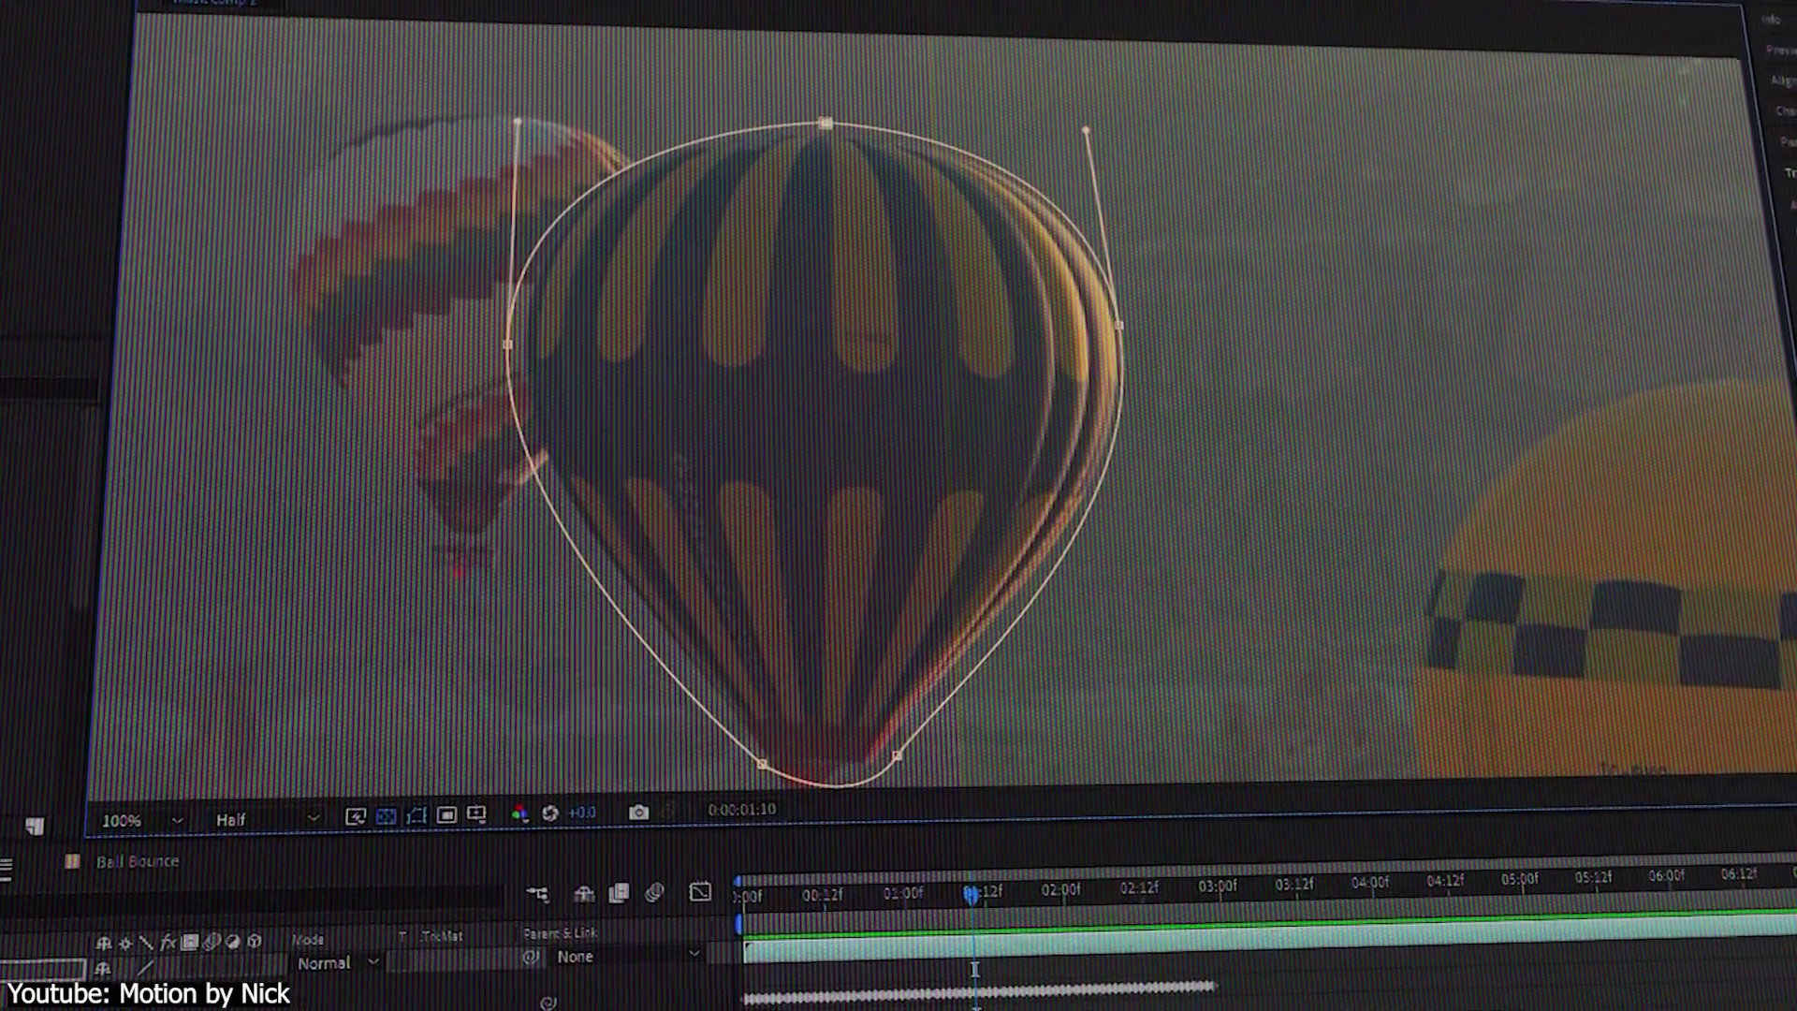
pyautogui.press('k')
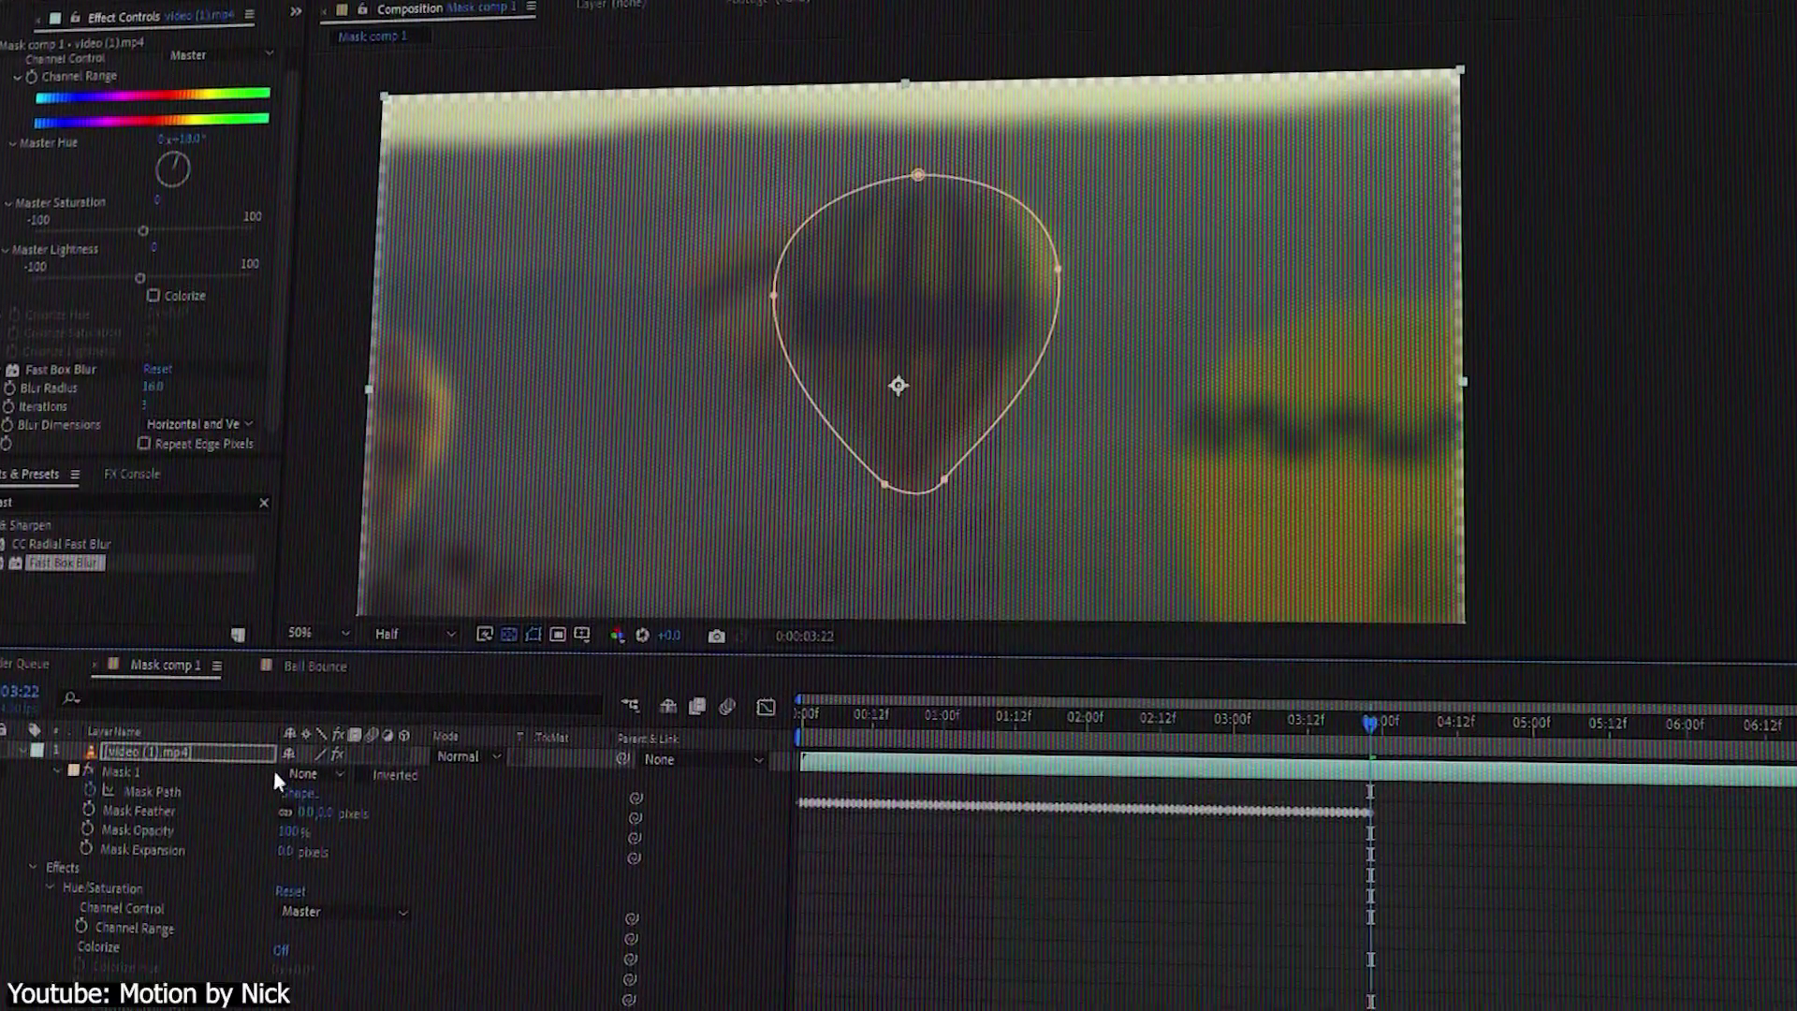
# - Set Mask 1 to Add mode and raise the Fast Box Blur radius to 24
pyautogui.click(326, 773)
pyautogui.click(371, 828)
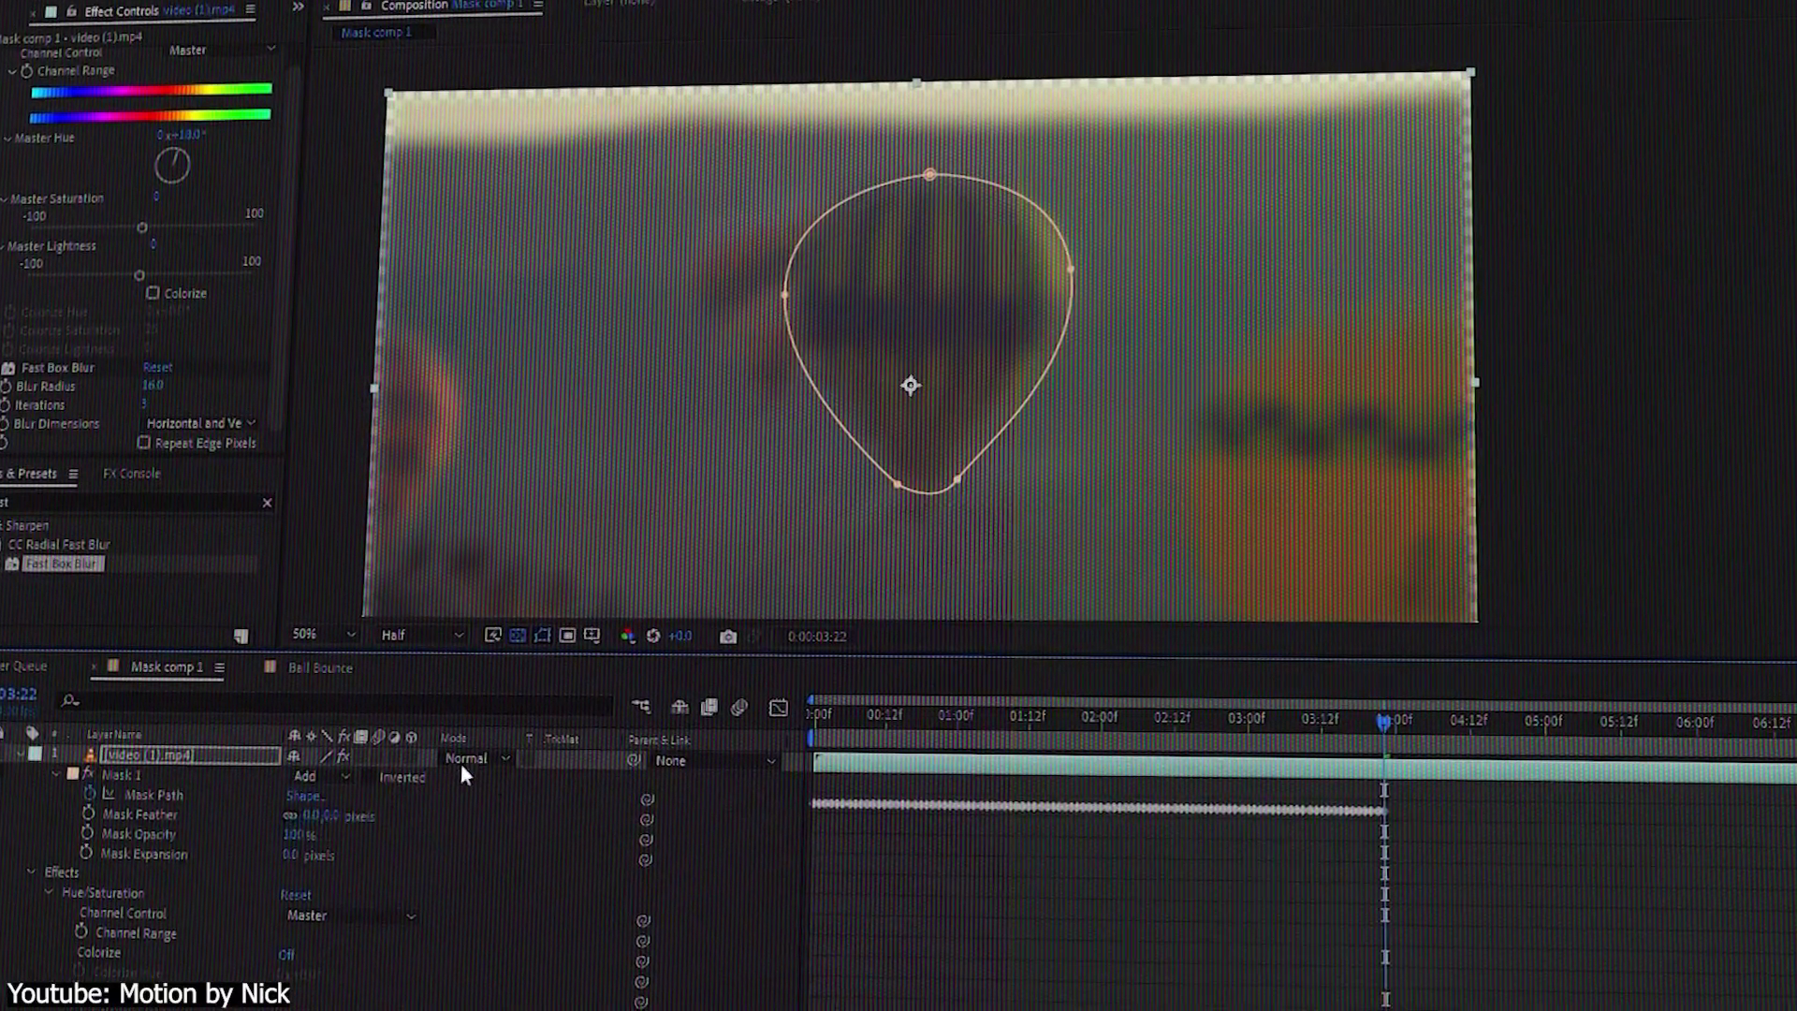
pyautogui.scroll(-2, 461, 795)
pyautogui.scroll(-2, 402, 870)
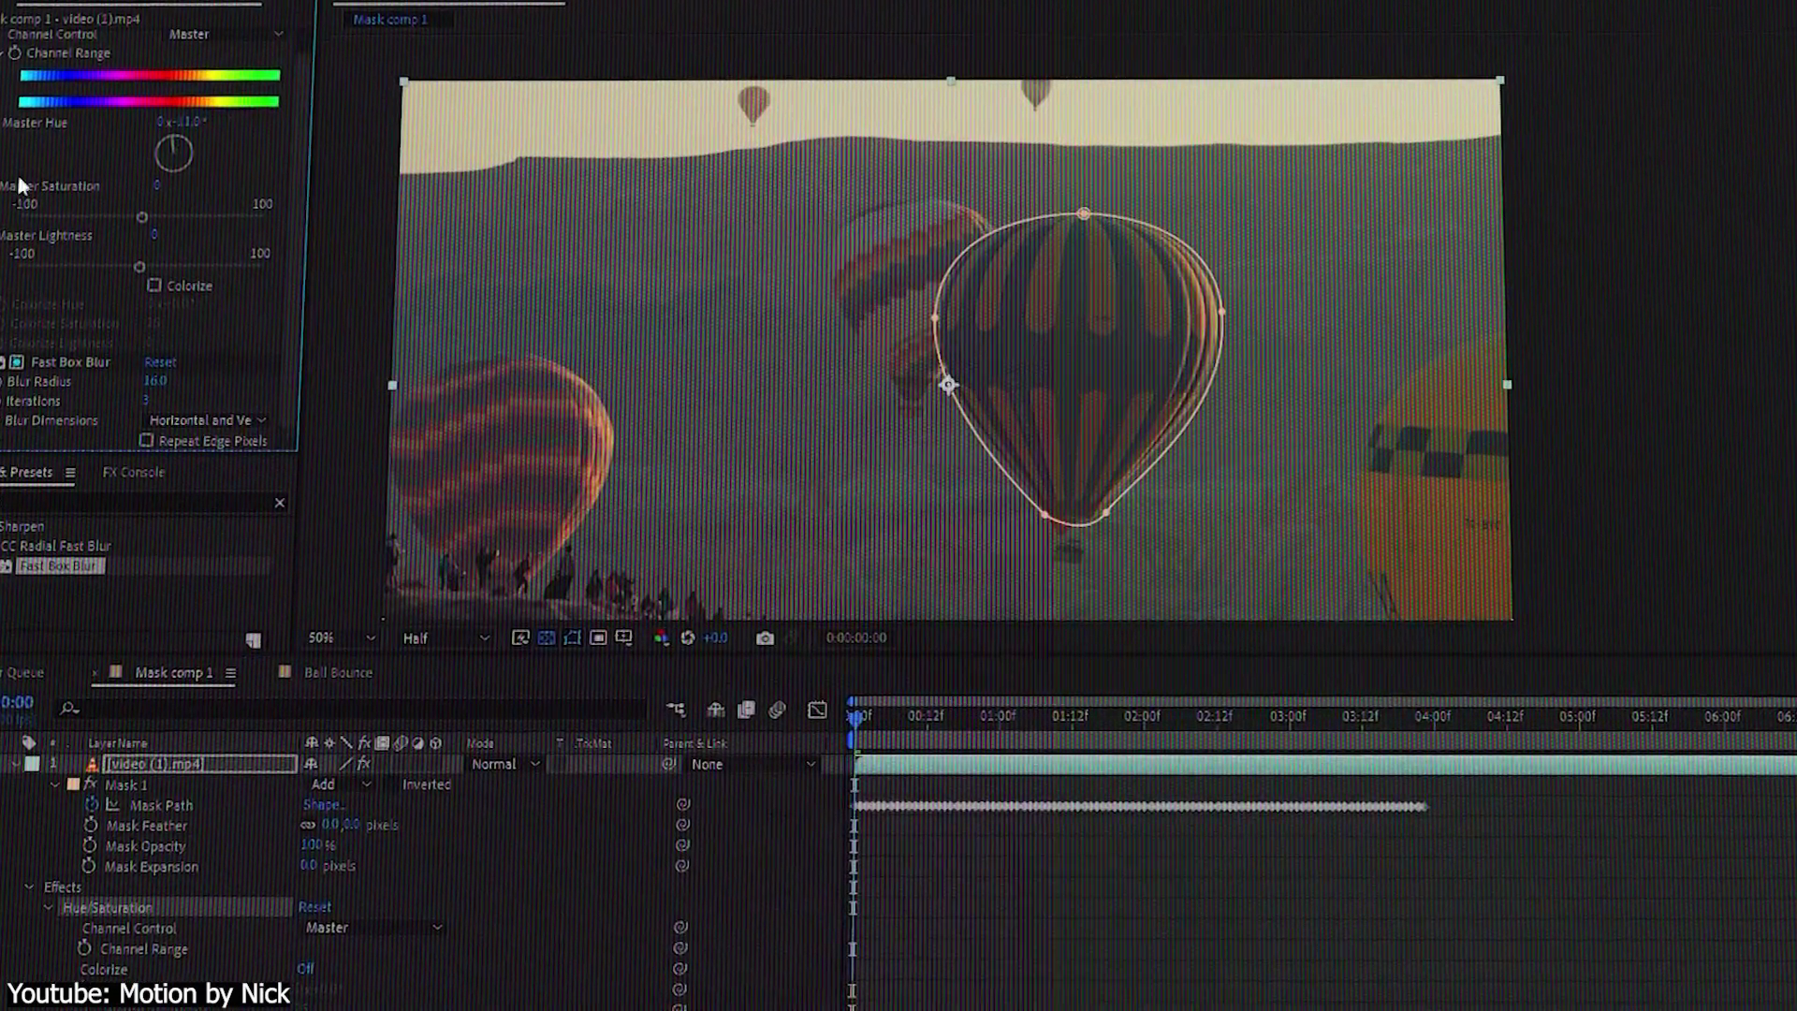
pyautogui.moveTo(155, 380)
pyautogui.mouseDown()
pyautogui.moveTo(173, 397)
pyautogui.moveTo(185, 372)
pyautogui.mouseUp()
pyautogui.moveTo(1007, 711); pyautogui.dragTo(941, 717)
# - Search 'mul' in Effects & Presets and apply the Modulation effect to the footage
pyautogui.click(149, 502)
pyautogui.write('mu')
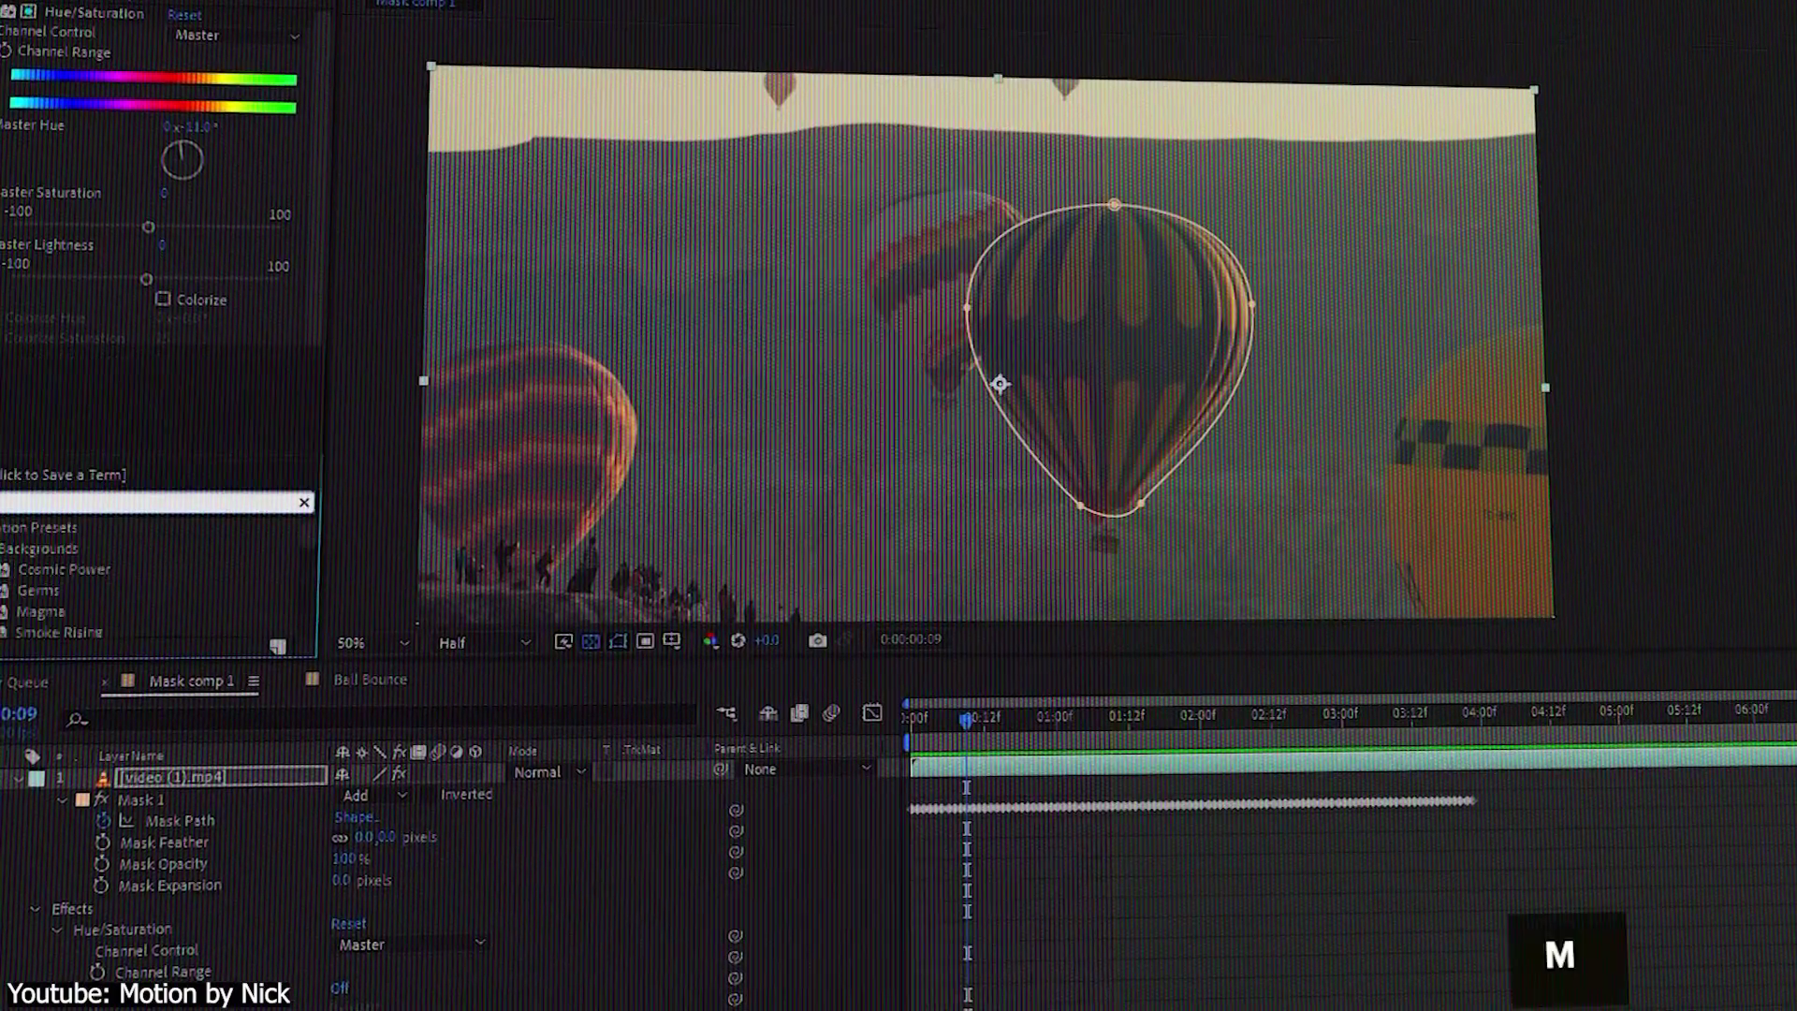
pyautogui.write('l')
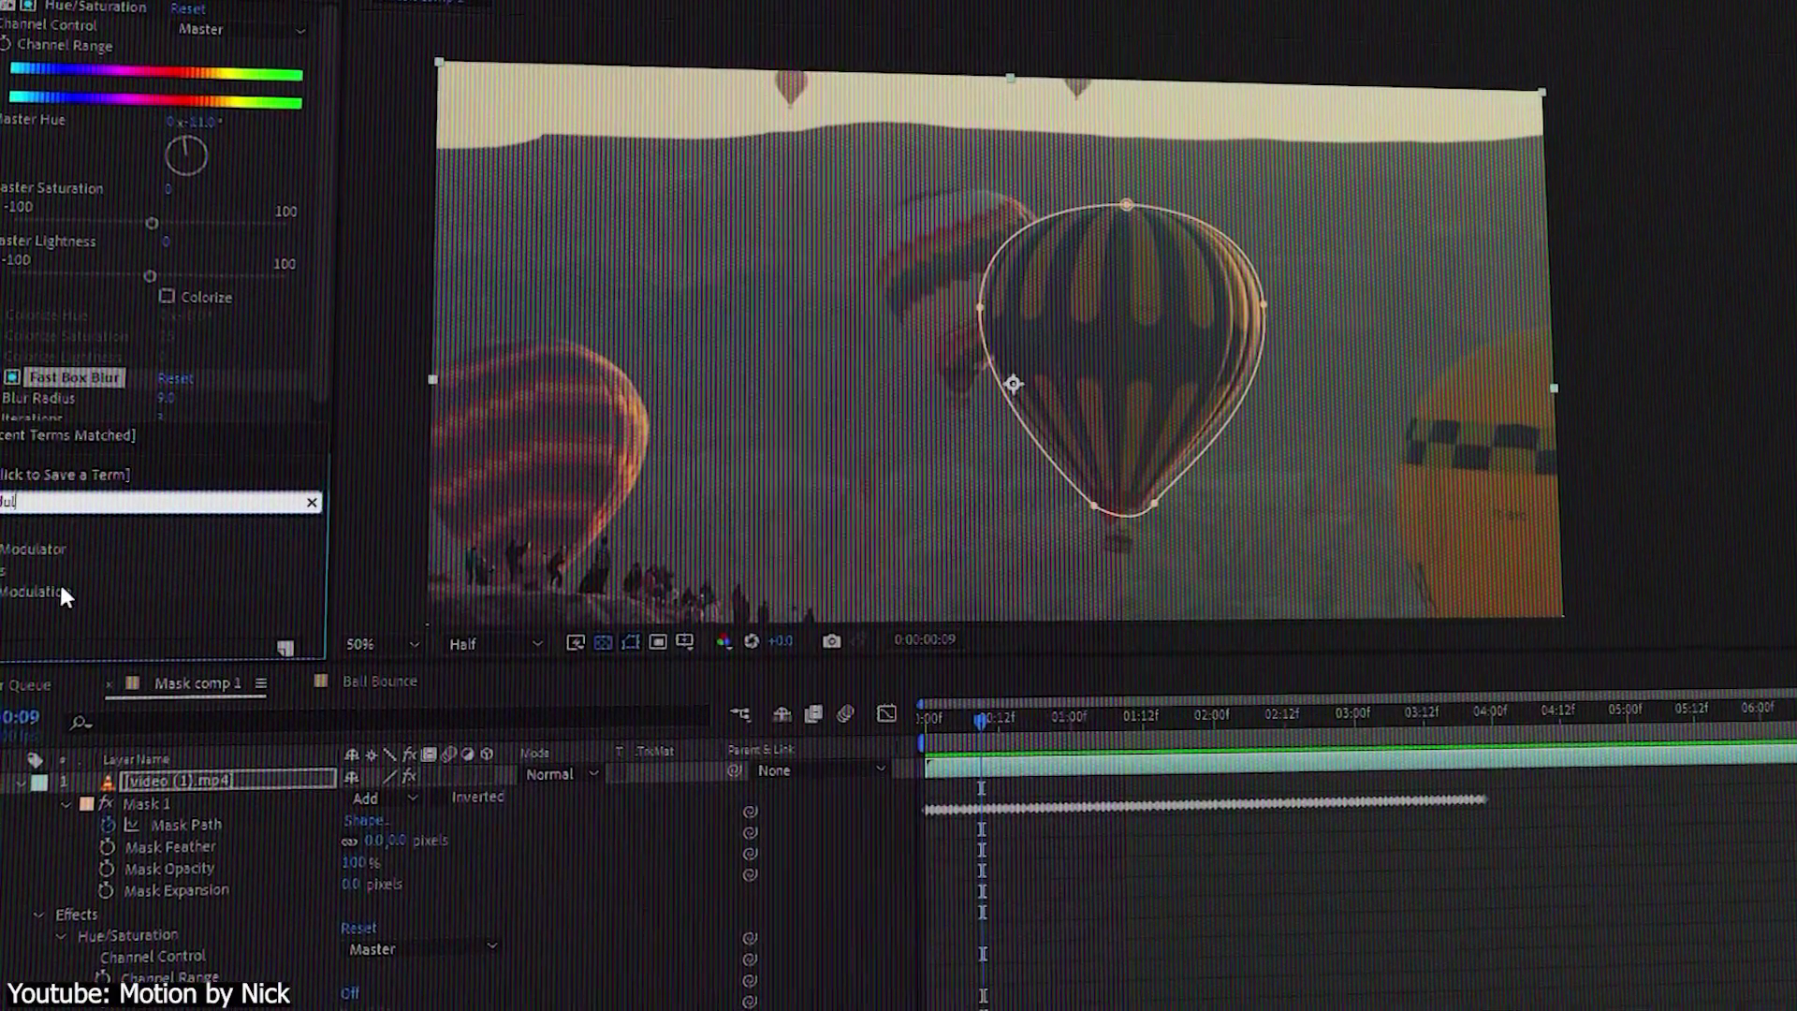
pyautogui.doubleClick(56, 590)
pyautogui.scroll(-4, 318, 946)
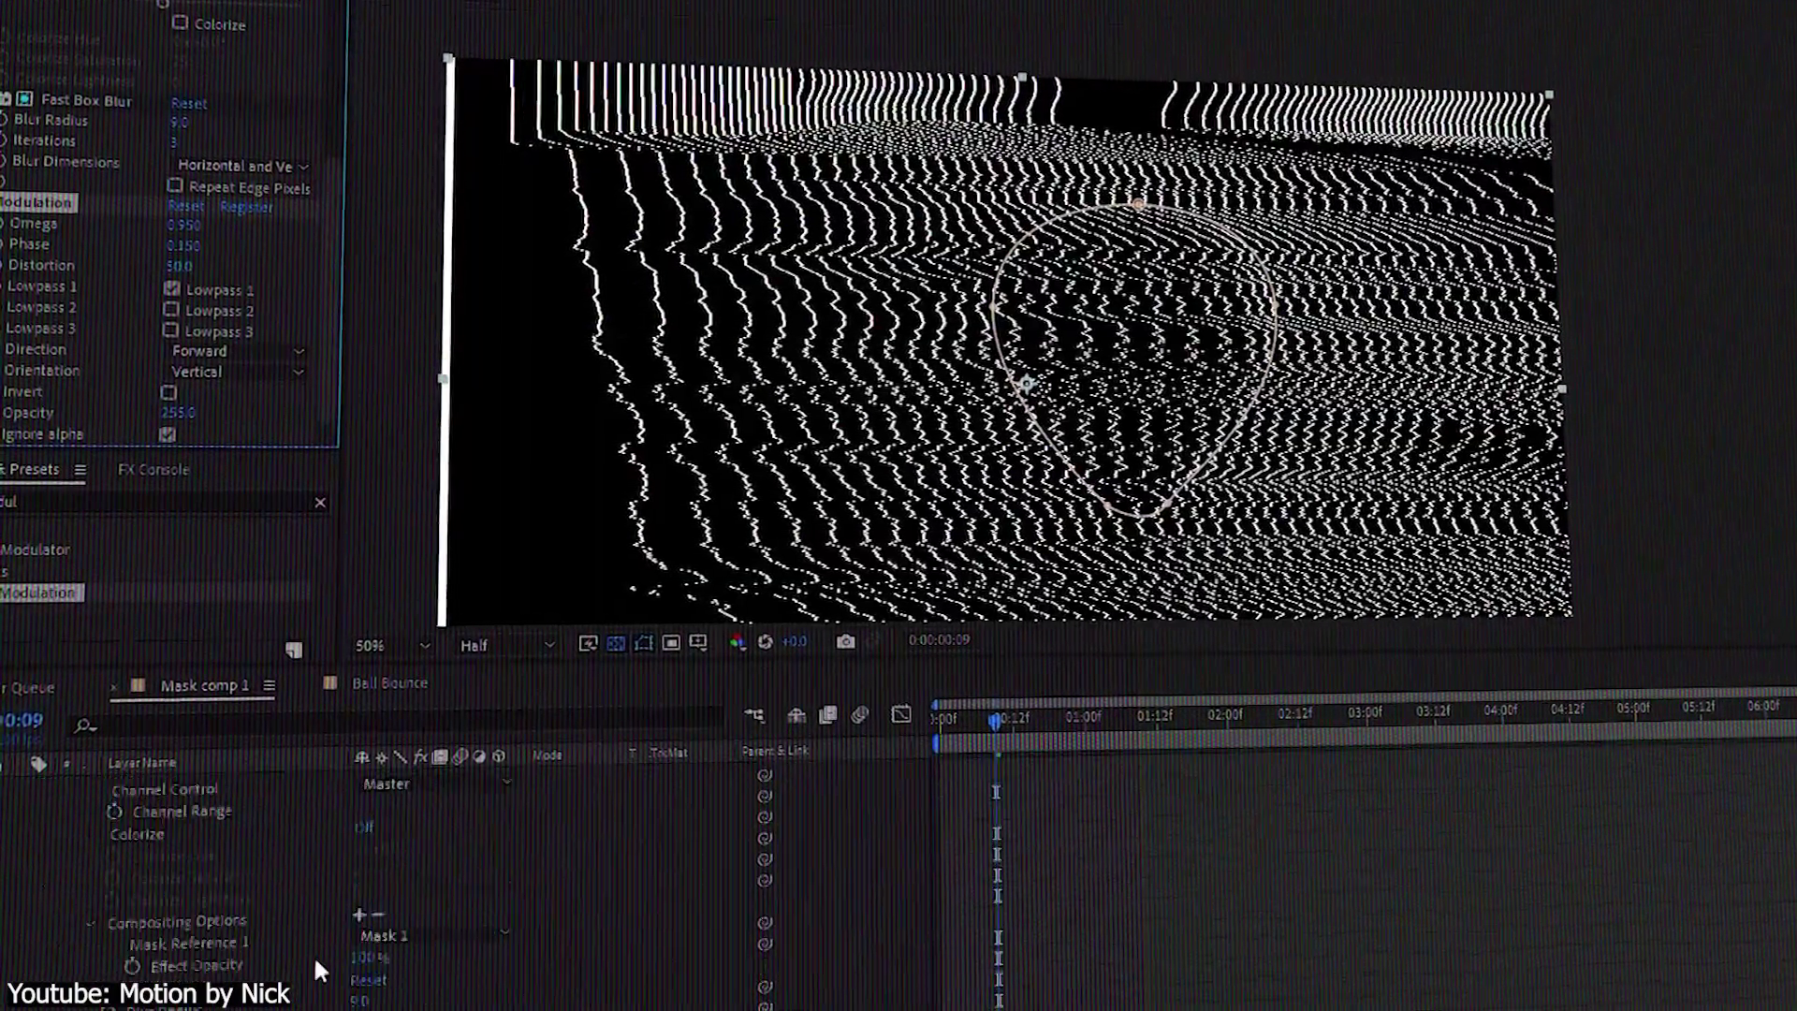
pyautogui.scroll(-6, 281, 889)
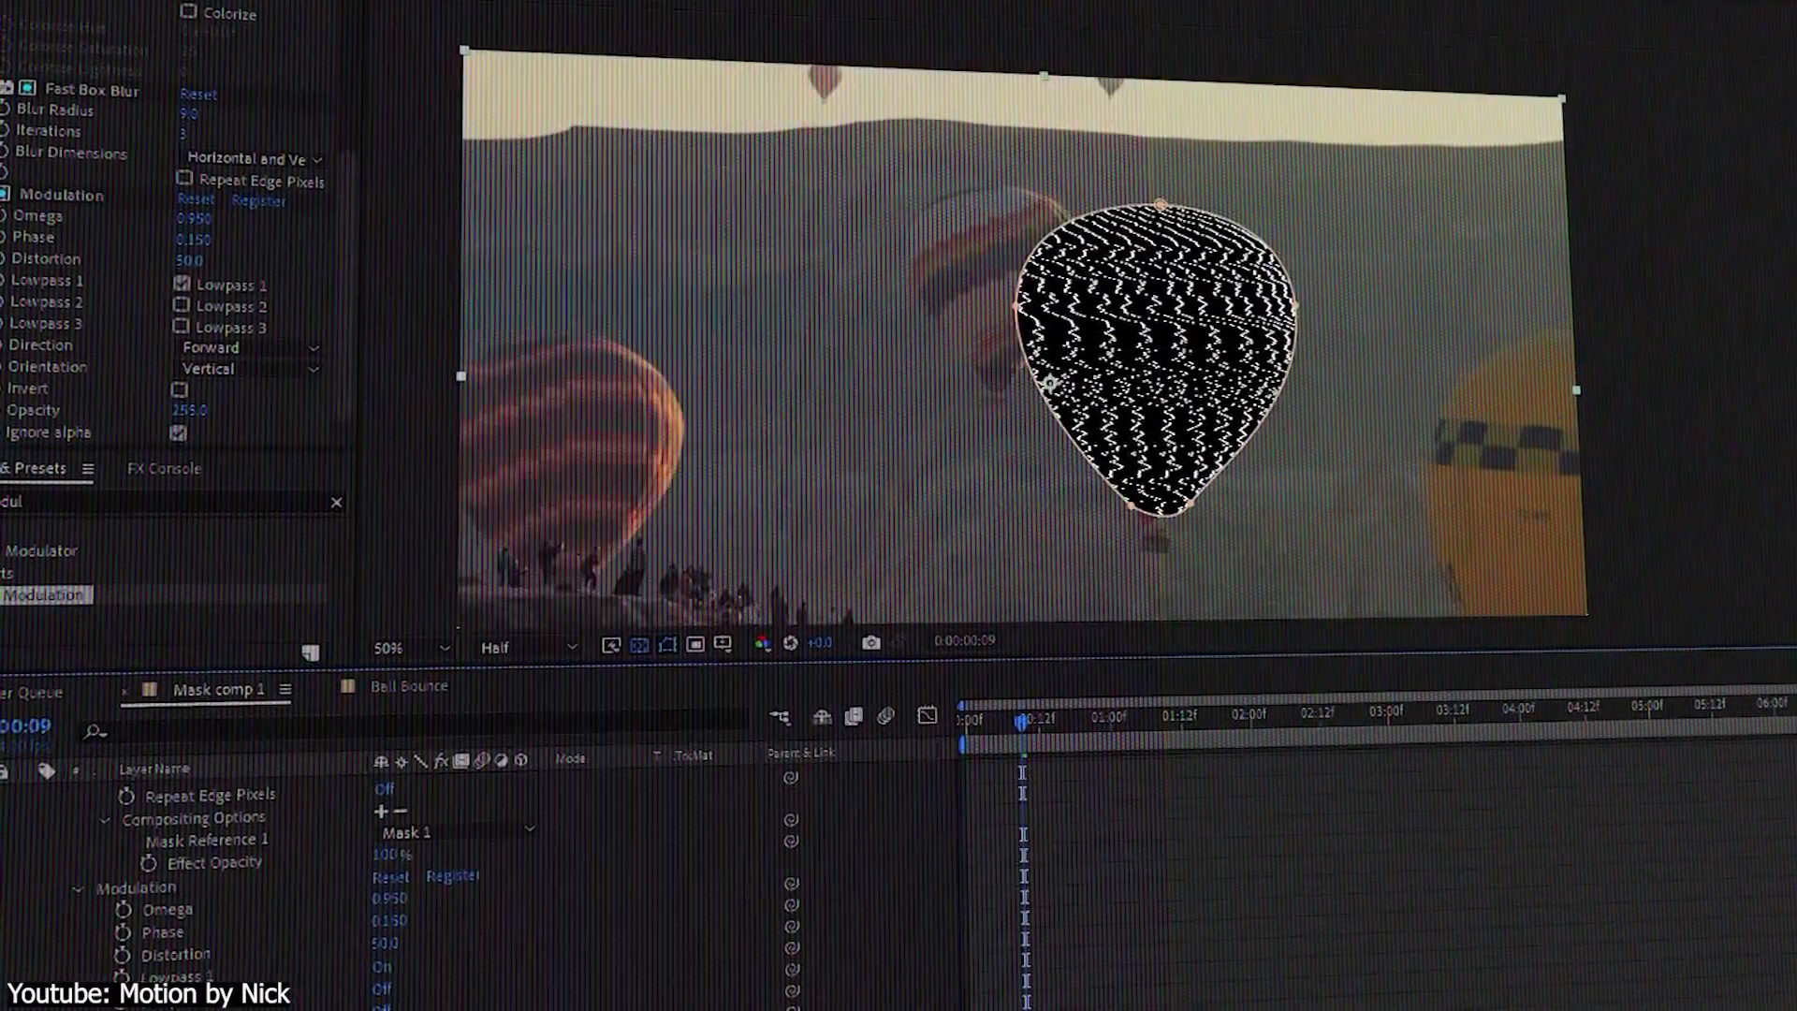
pyautogui.scroll(-1, 381, 903)
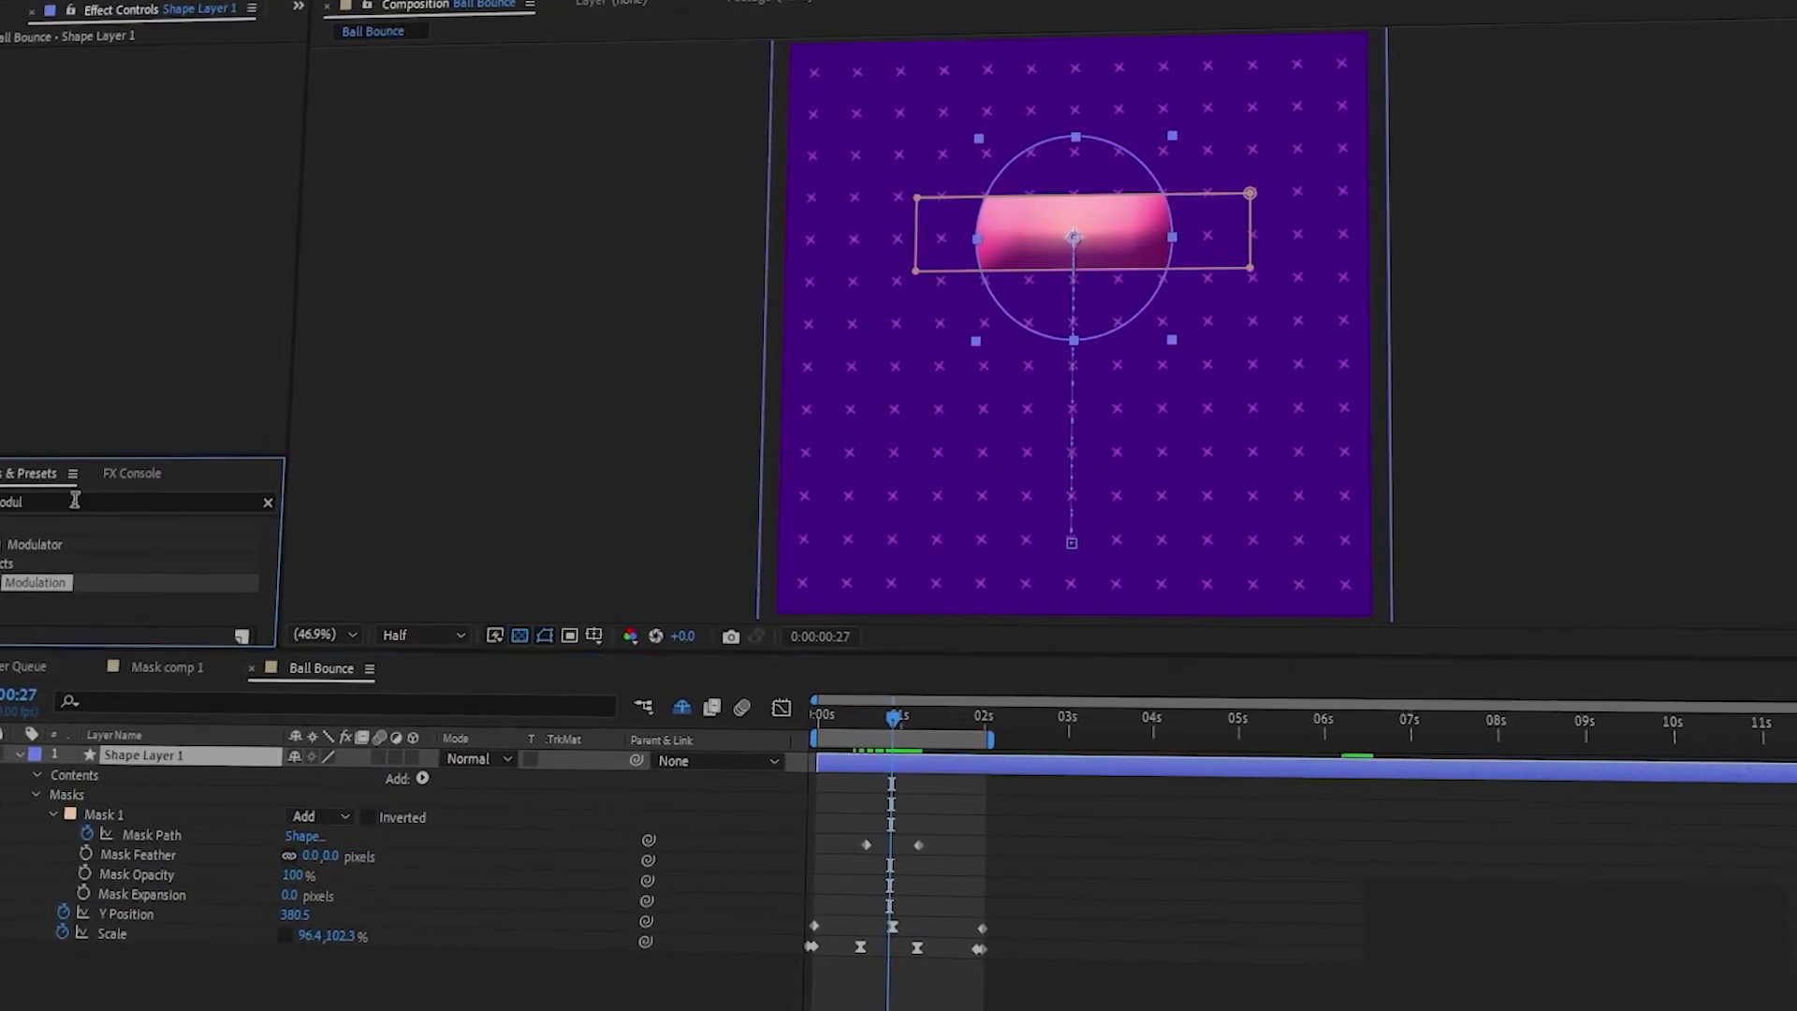
# - Apply Fractal Noise with Contrast 173 to the ball, then add the Mosaic effect
pyautogui.write('frac')
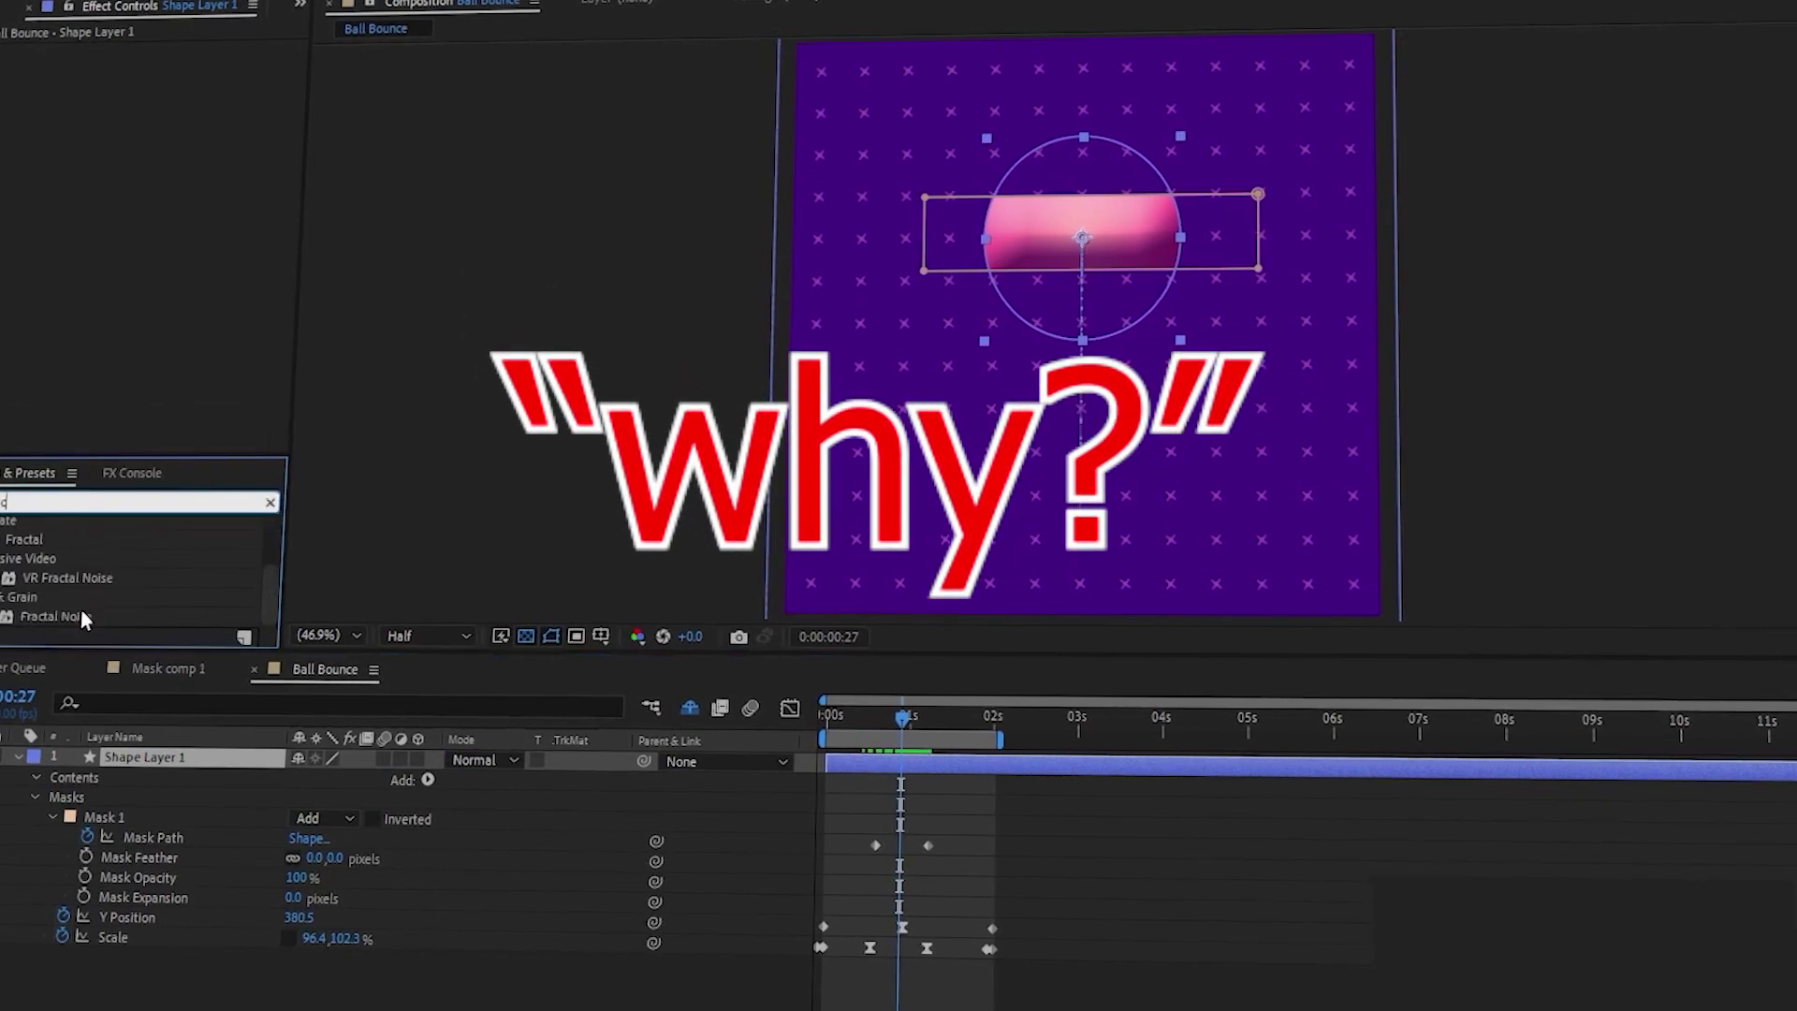
pyautogui.doubleClick(65, 615)
pyautogui.moveTo(170, 124); pyautogui.dragTo(239, 124)
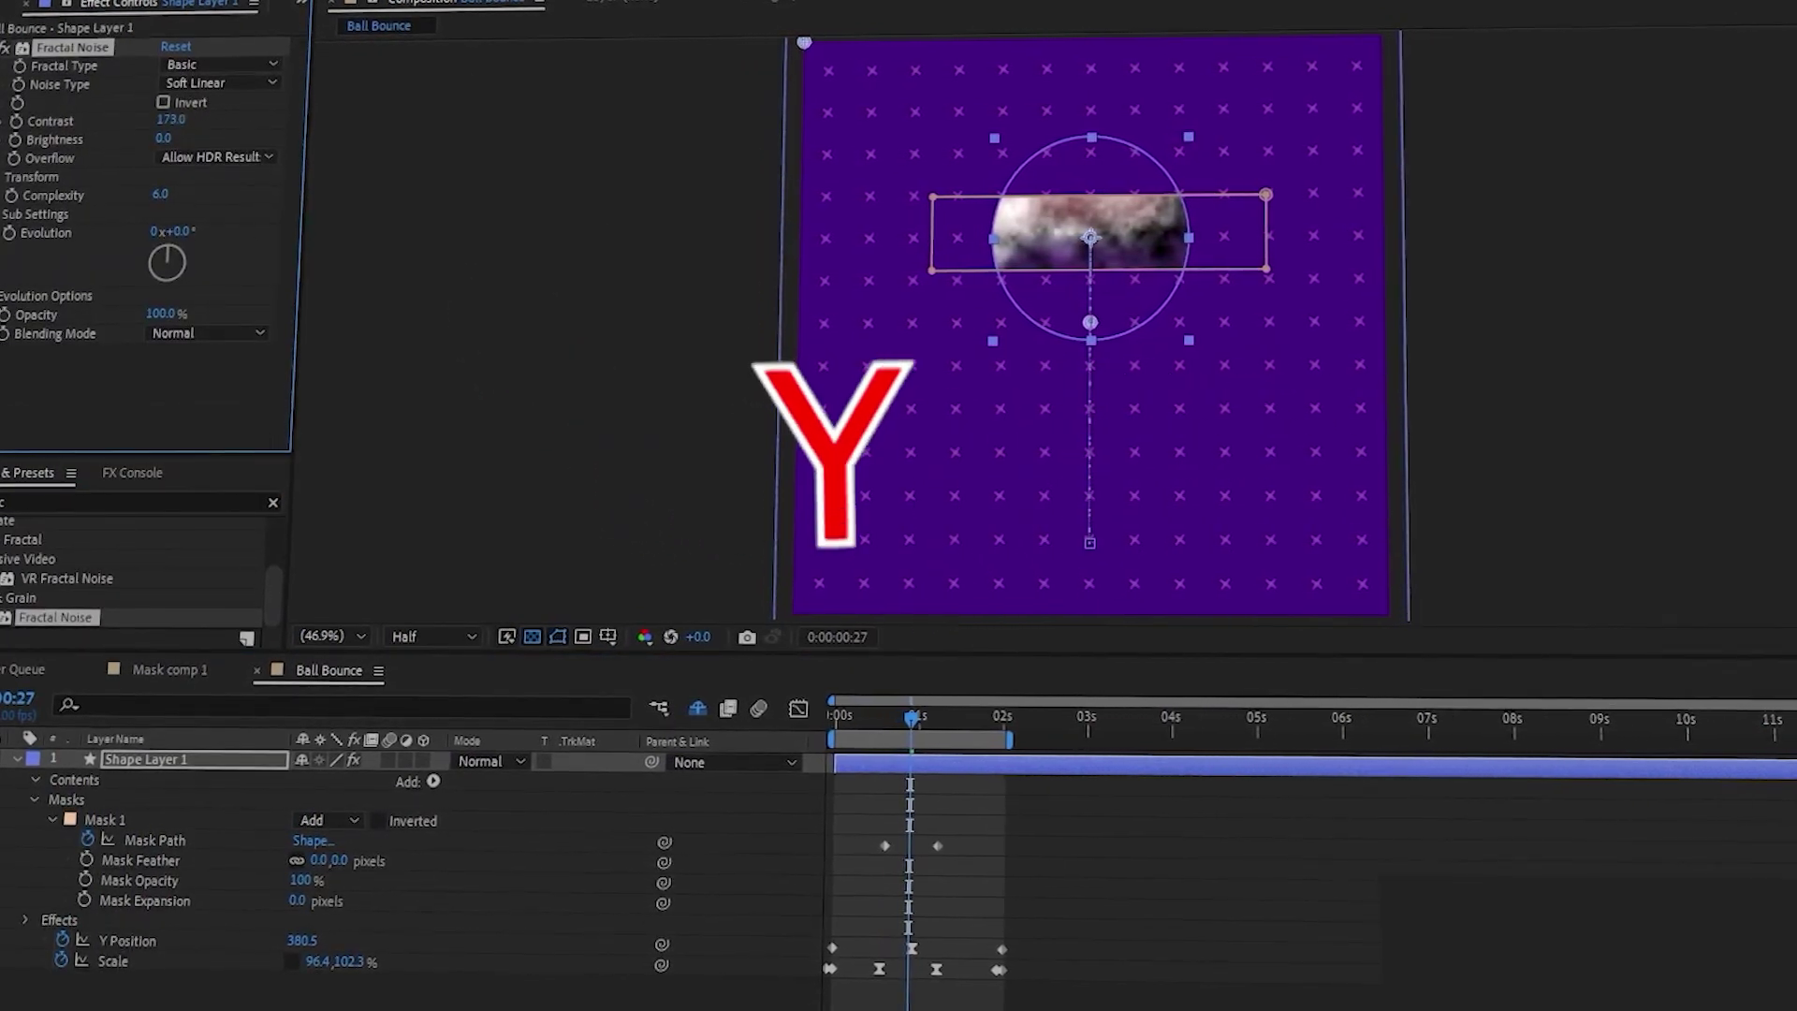
pyautogui.write('mo')
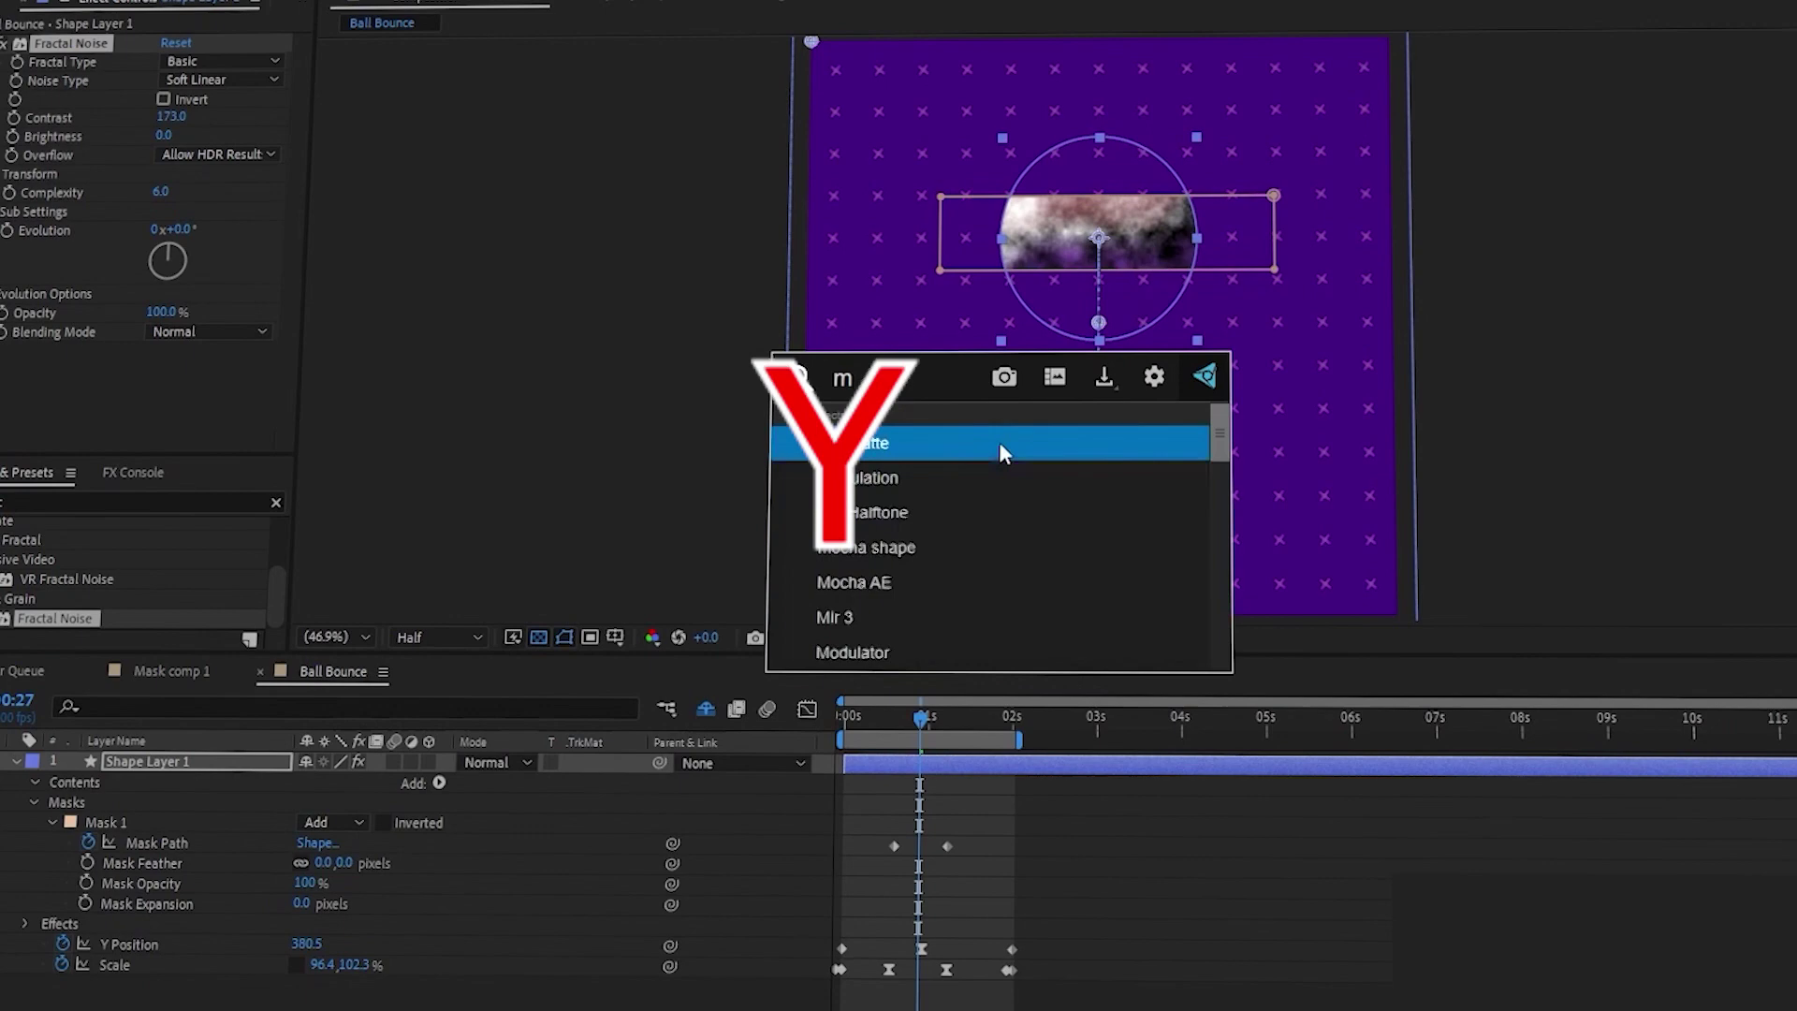
pyautogui.click(998, 444)
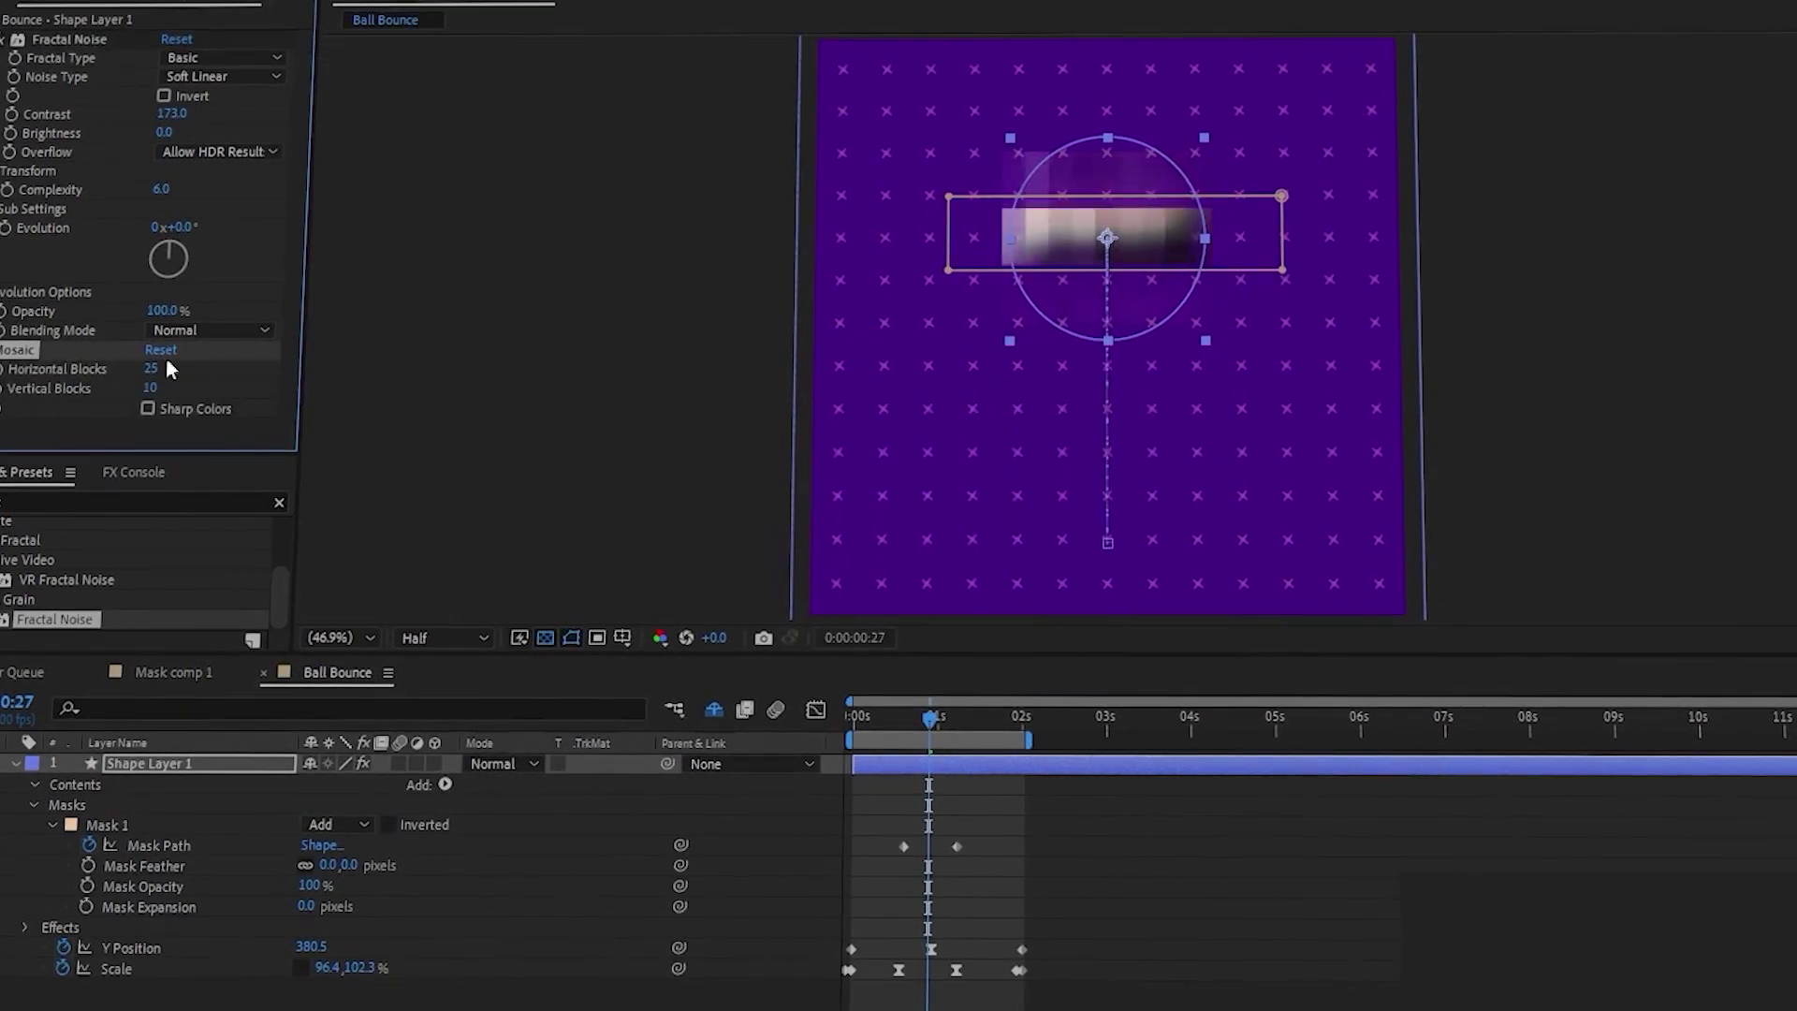
# - Add a Tint effect under Mosaic and set its Map Black To colour to blue
pyautogui.hotkey('ctrl', 'space')
pyautogui.write('tin')
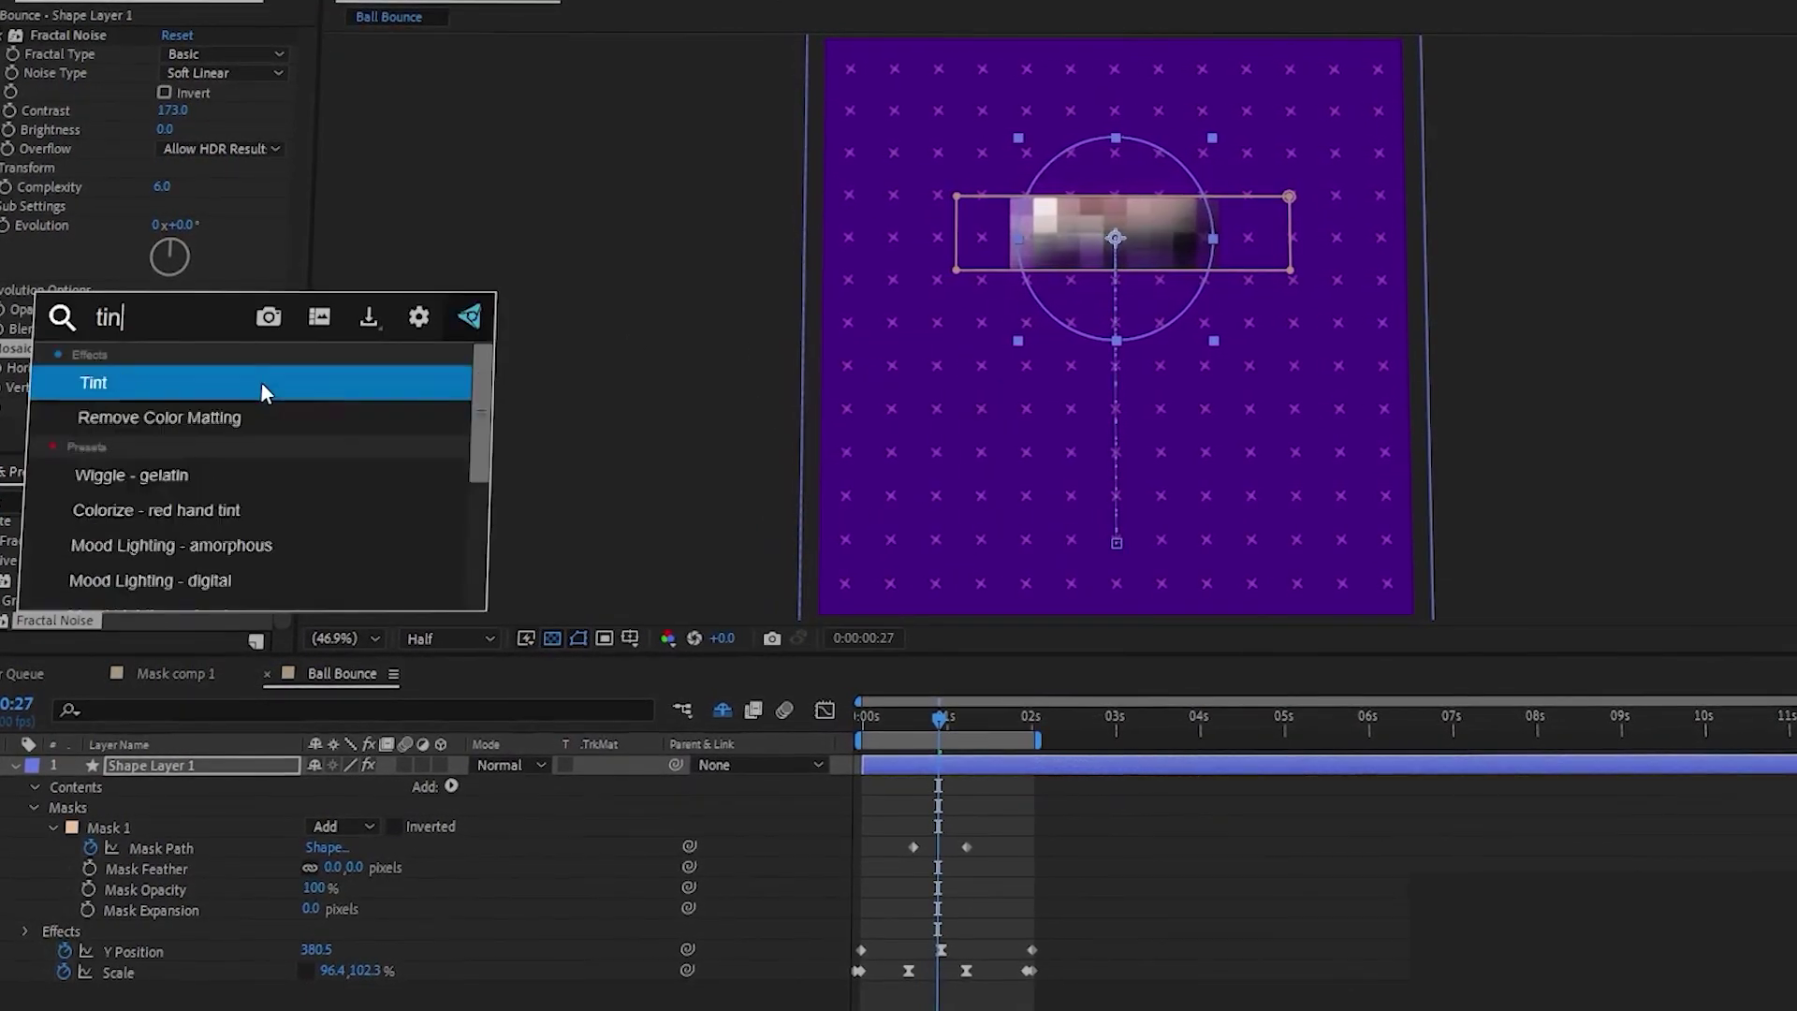
pyautogui.click(260, 380)
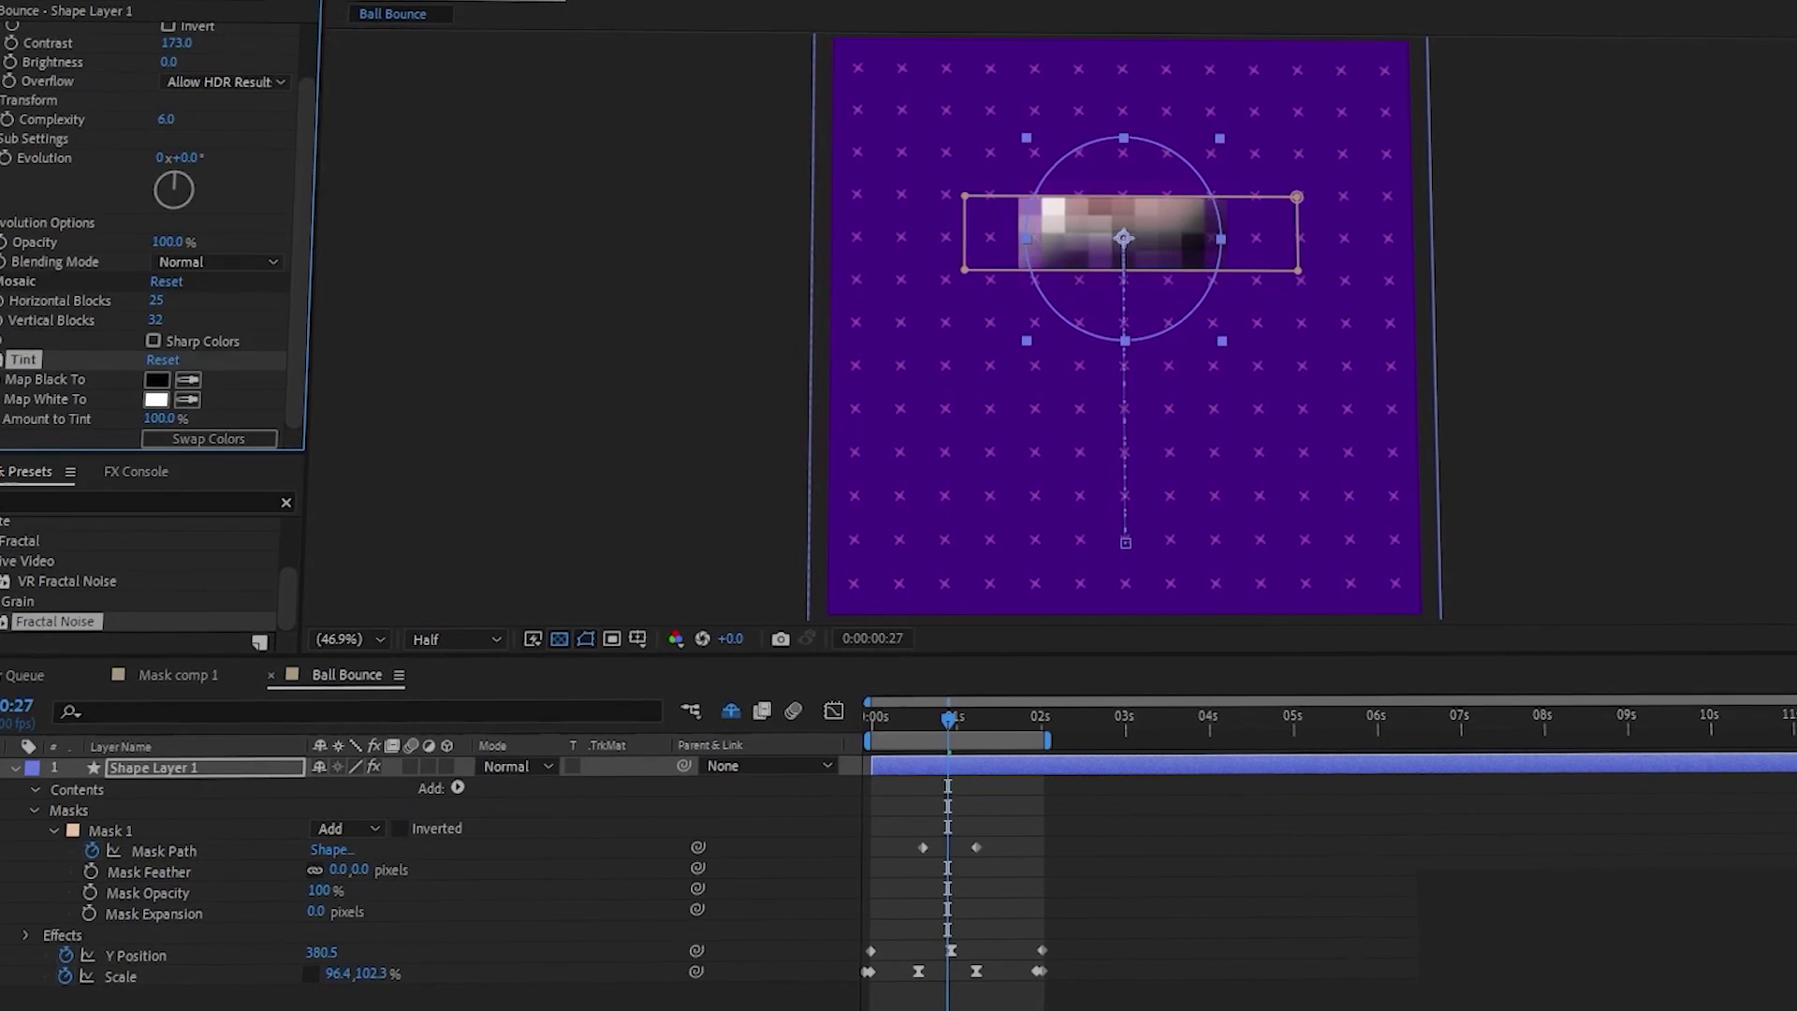
pyautogui.click(156, 379)
pyautogui.click(1222, 510)
pyautogui.click(1158, 404)
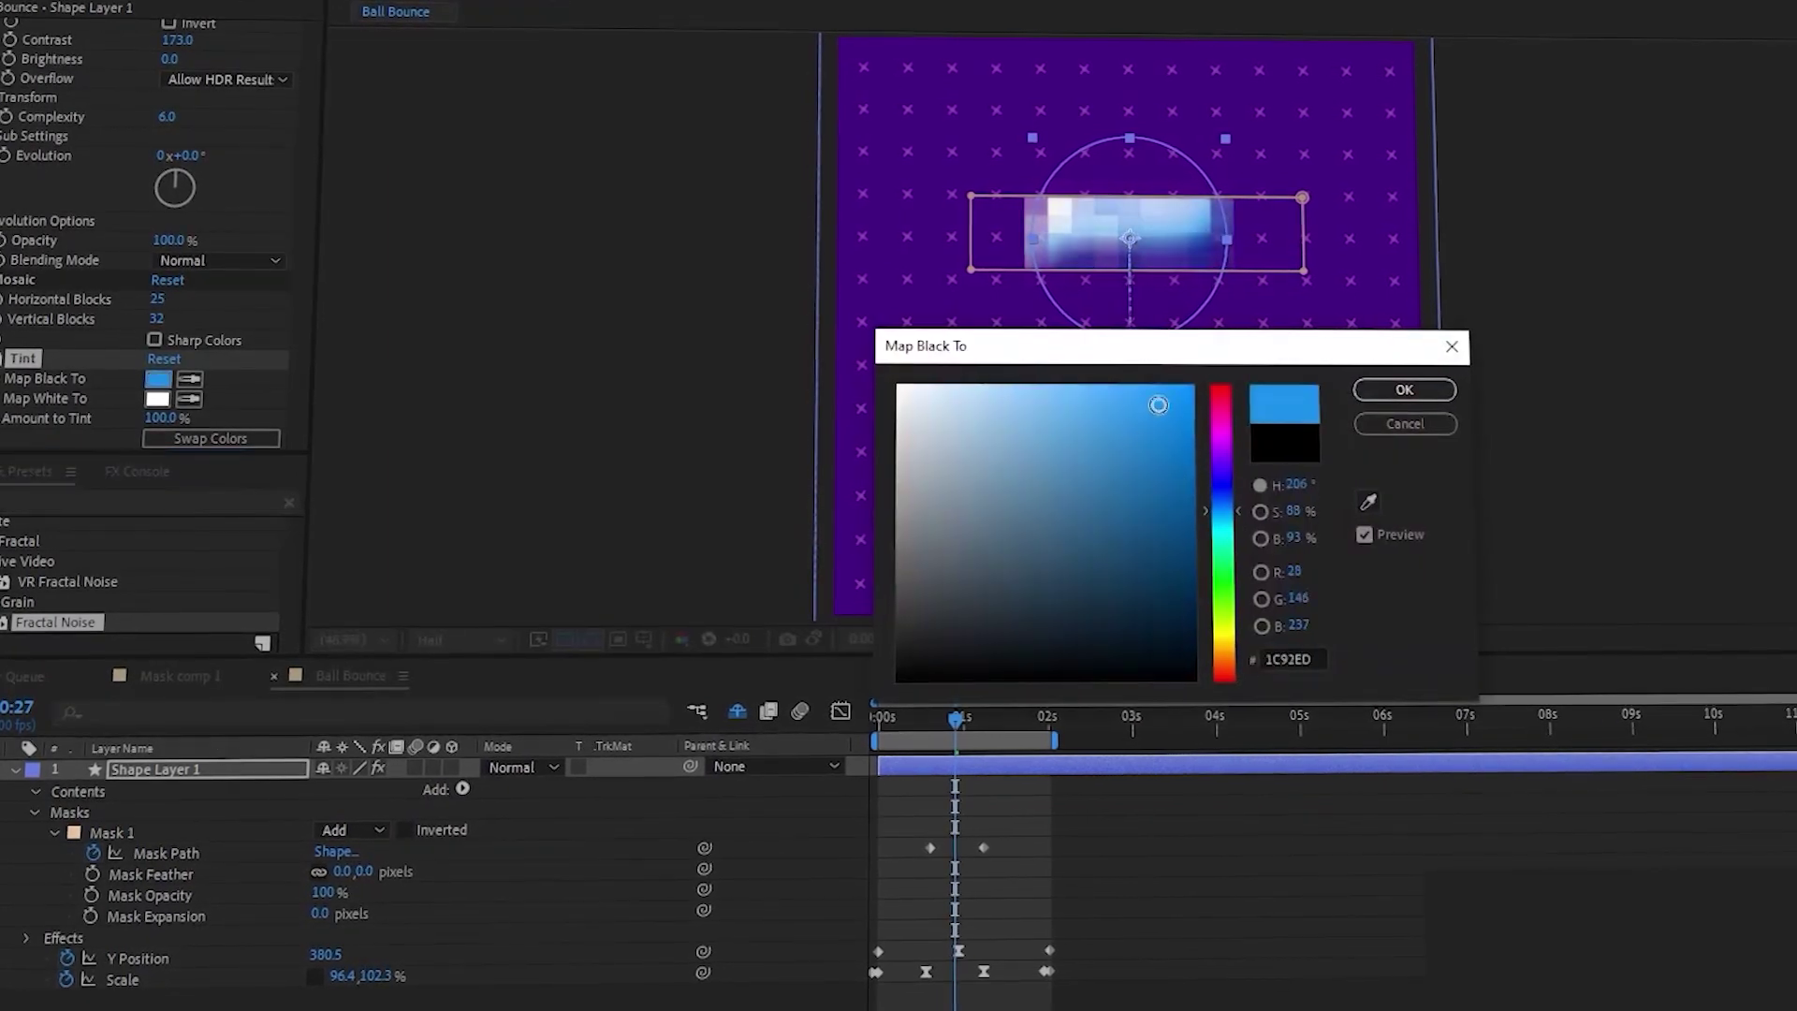
pyautogui.click(1429, 390)
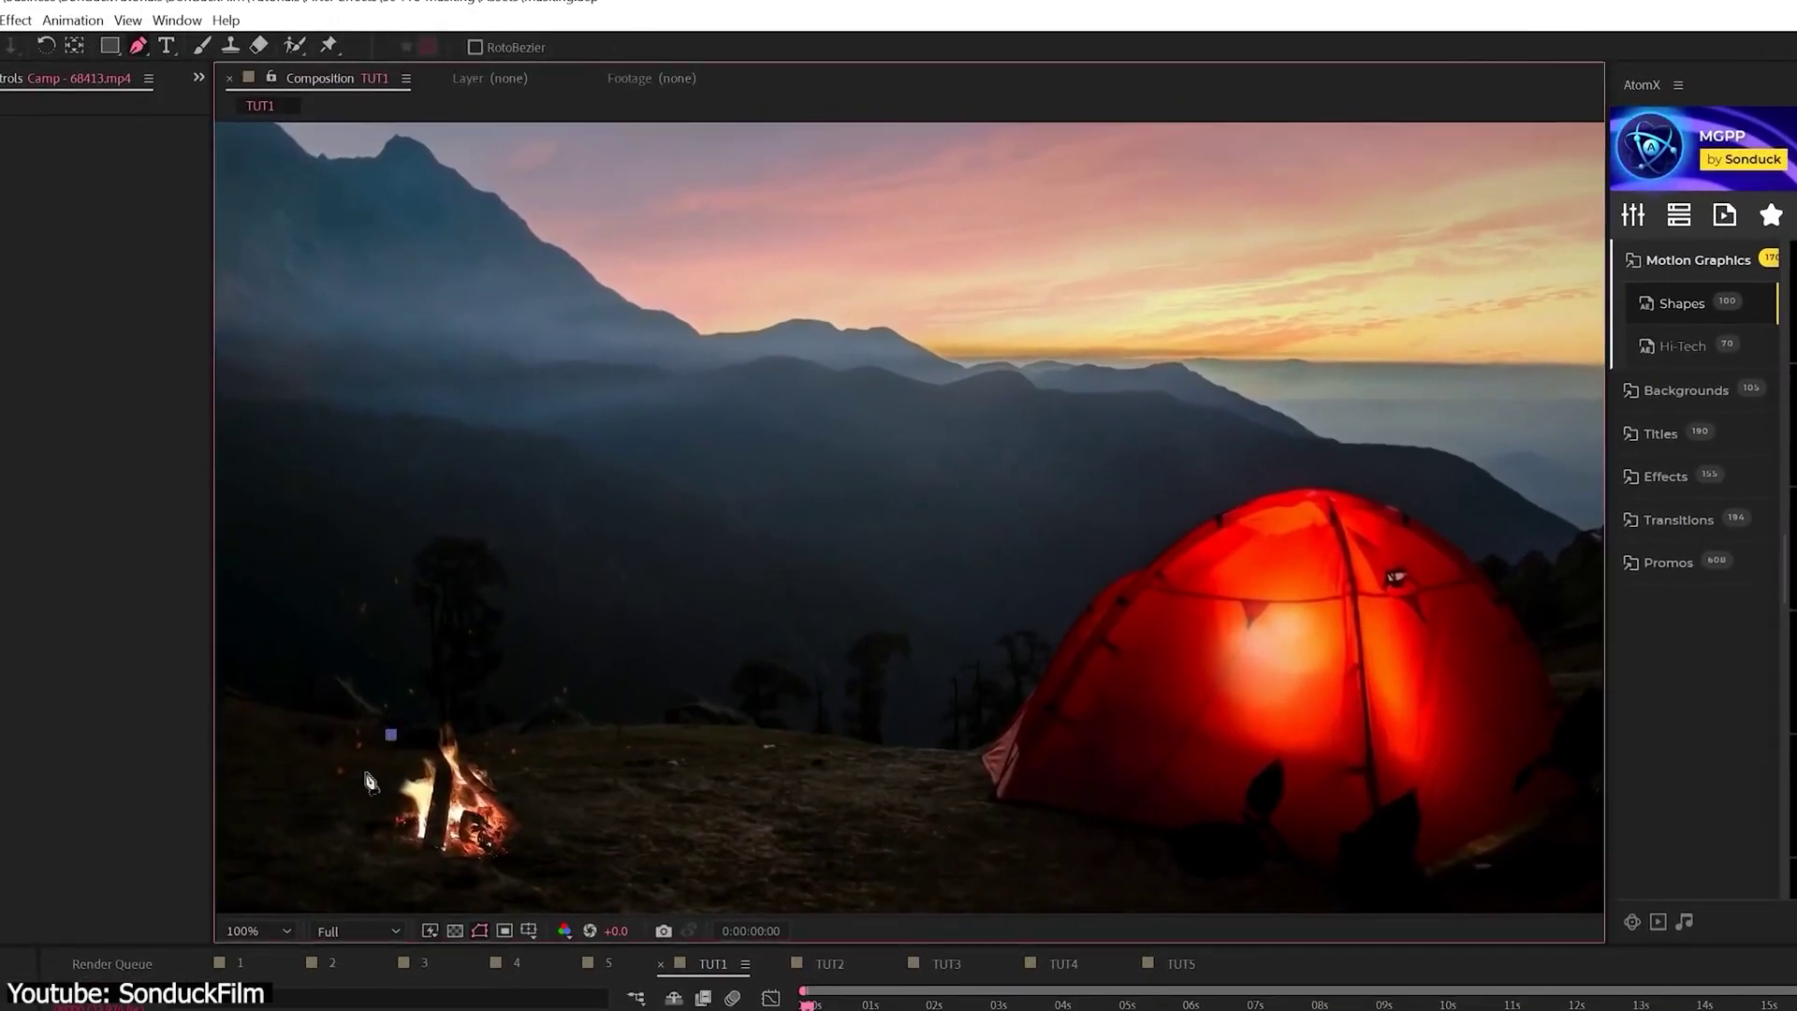
# - Trace a closed pen mask around the campfire
pyautogui.click(510, 719)
pyautogui.click(593, 724)
pyautogui.click(671, 691)
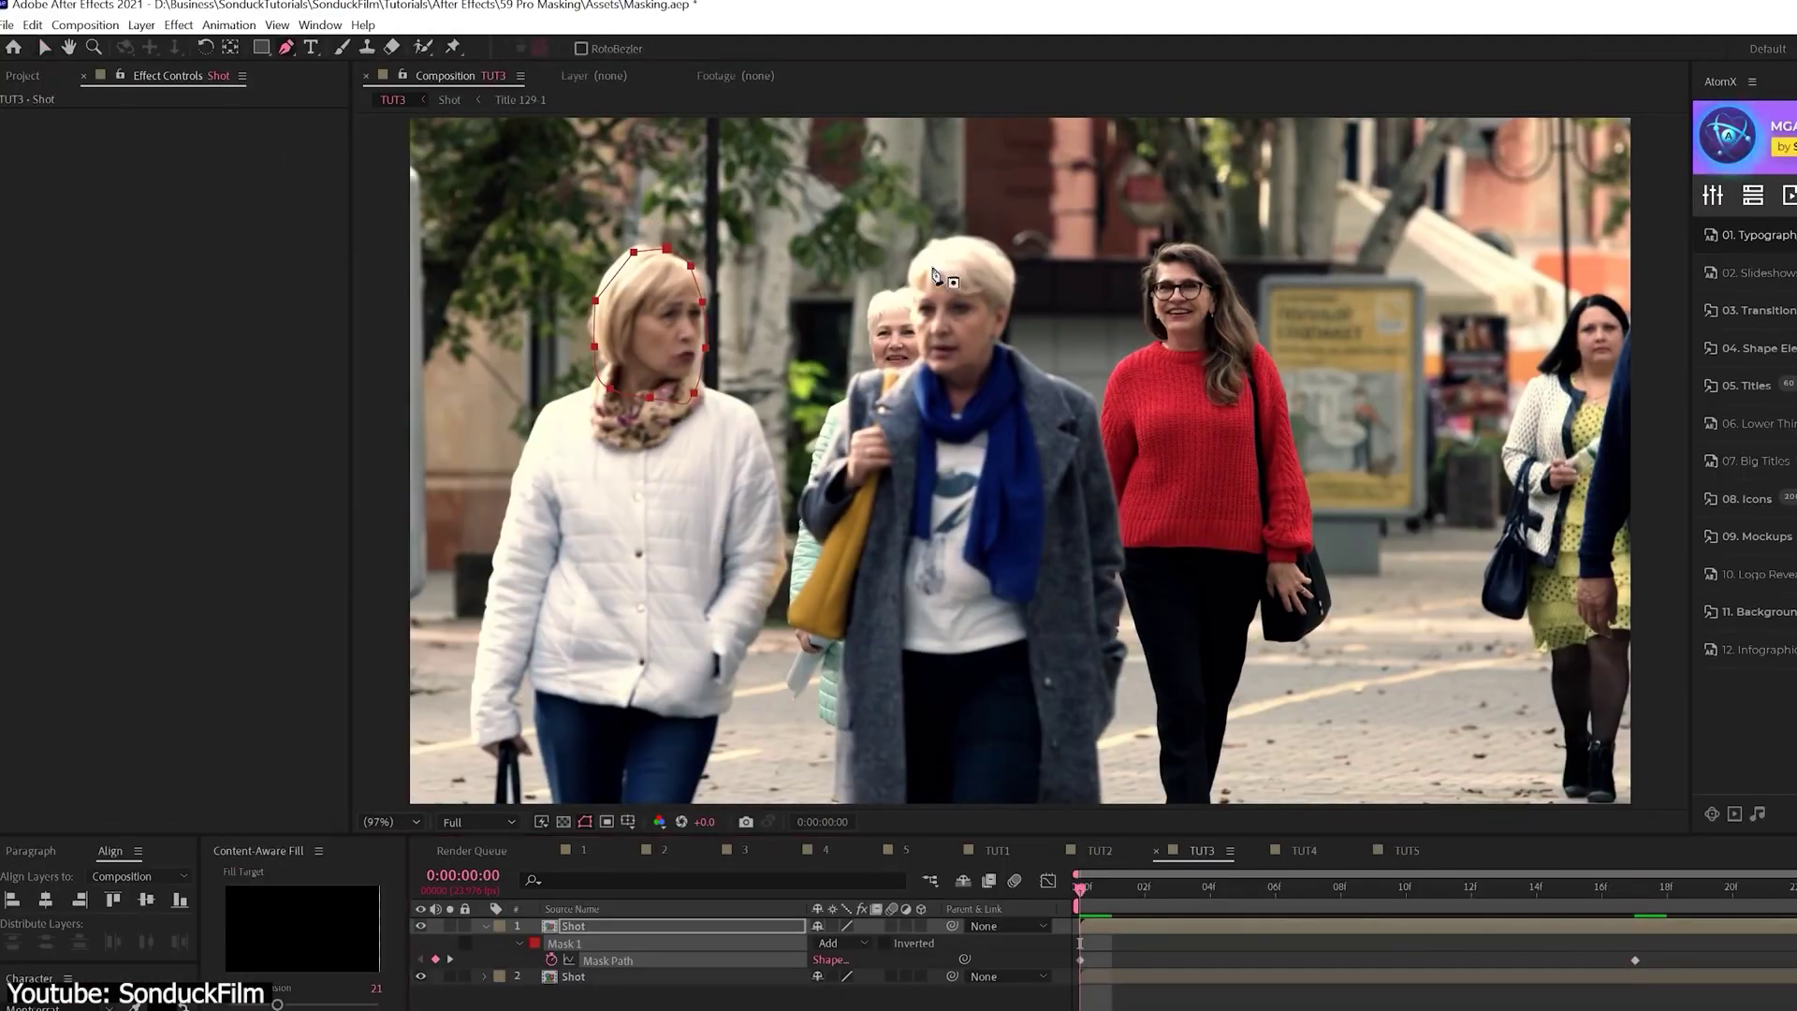
pyautogui.click(178, 23)
# - Apply Gaussian Blur to the masked faces, preview it, then reveal the Night Sky layer's mask
pyautogui.moveTo(228, 153)
pyautogui.click(533, 377)
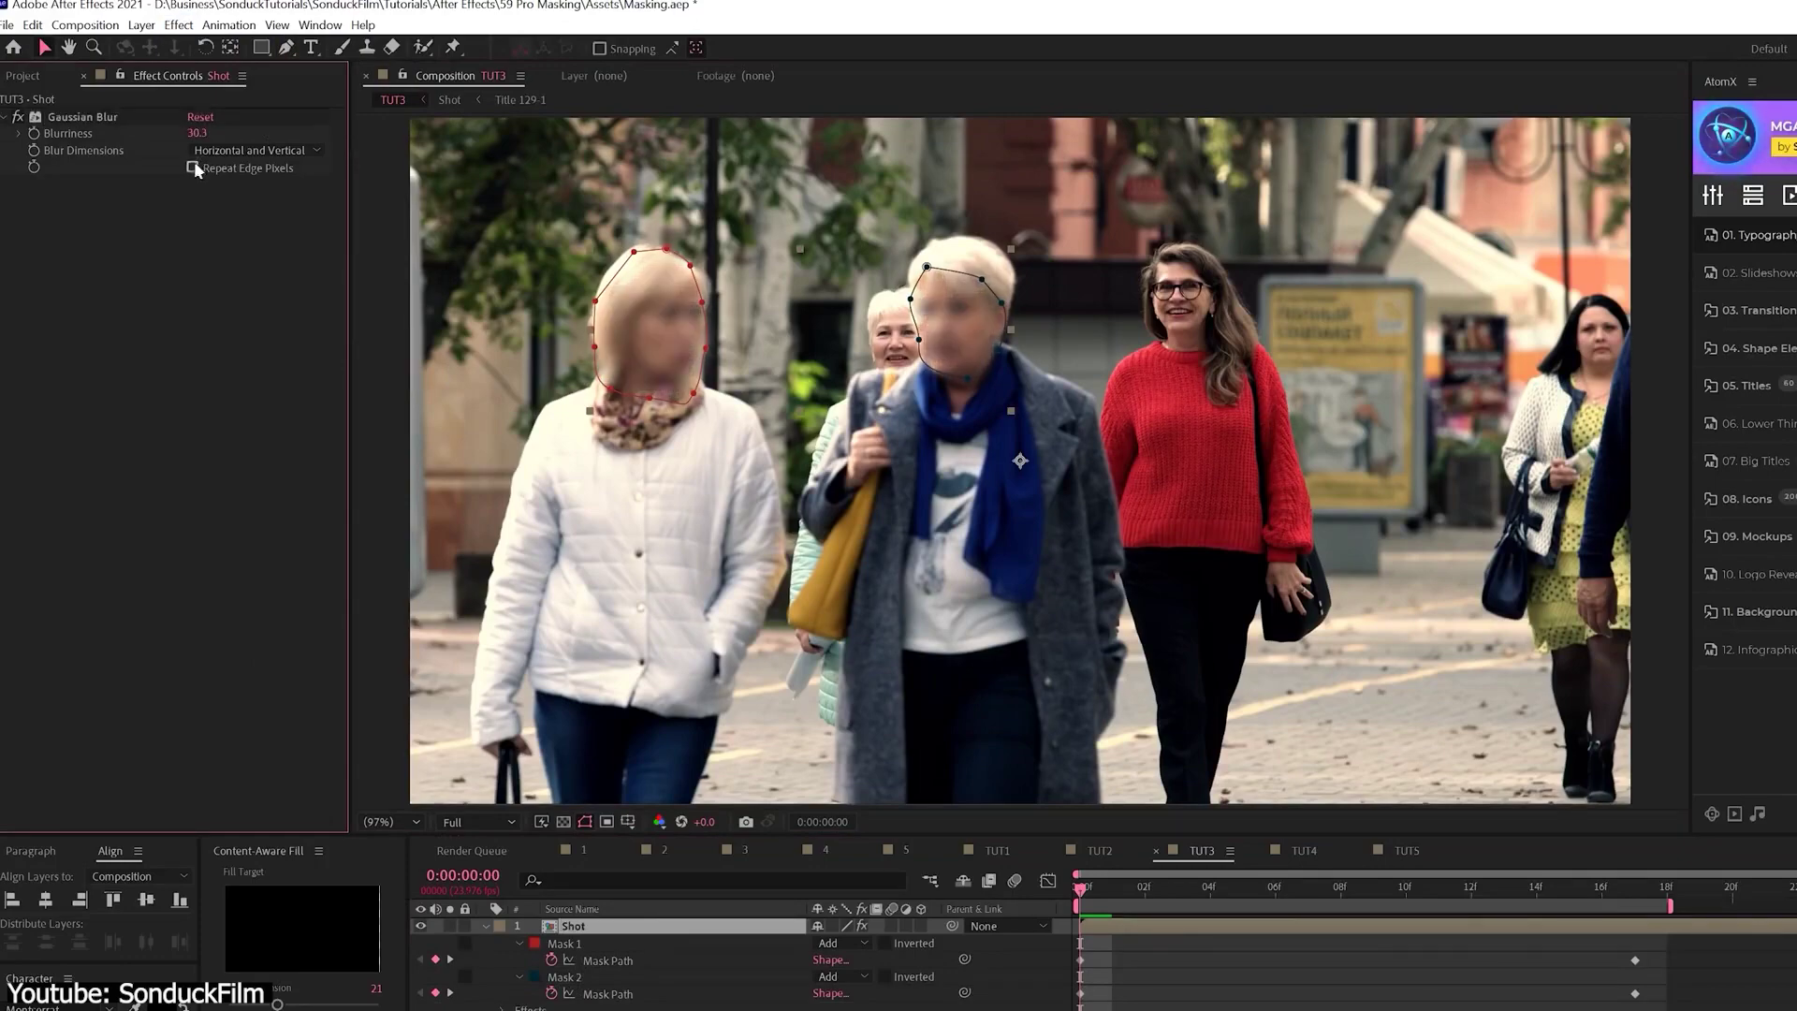
pyautogui.press('space')
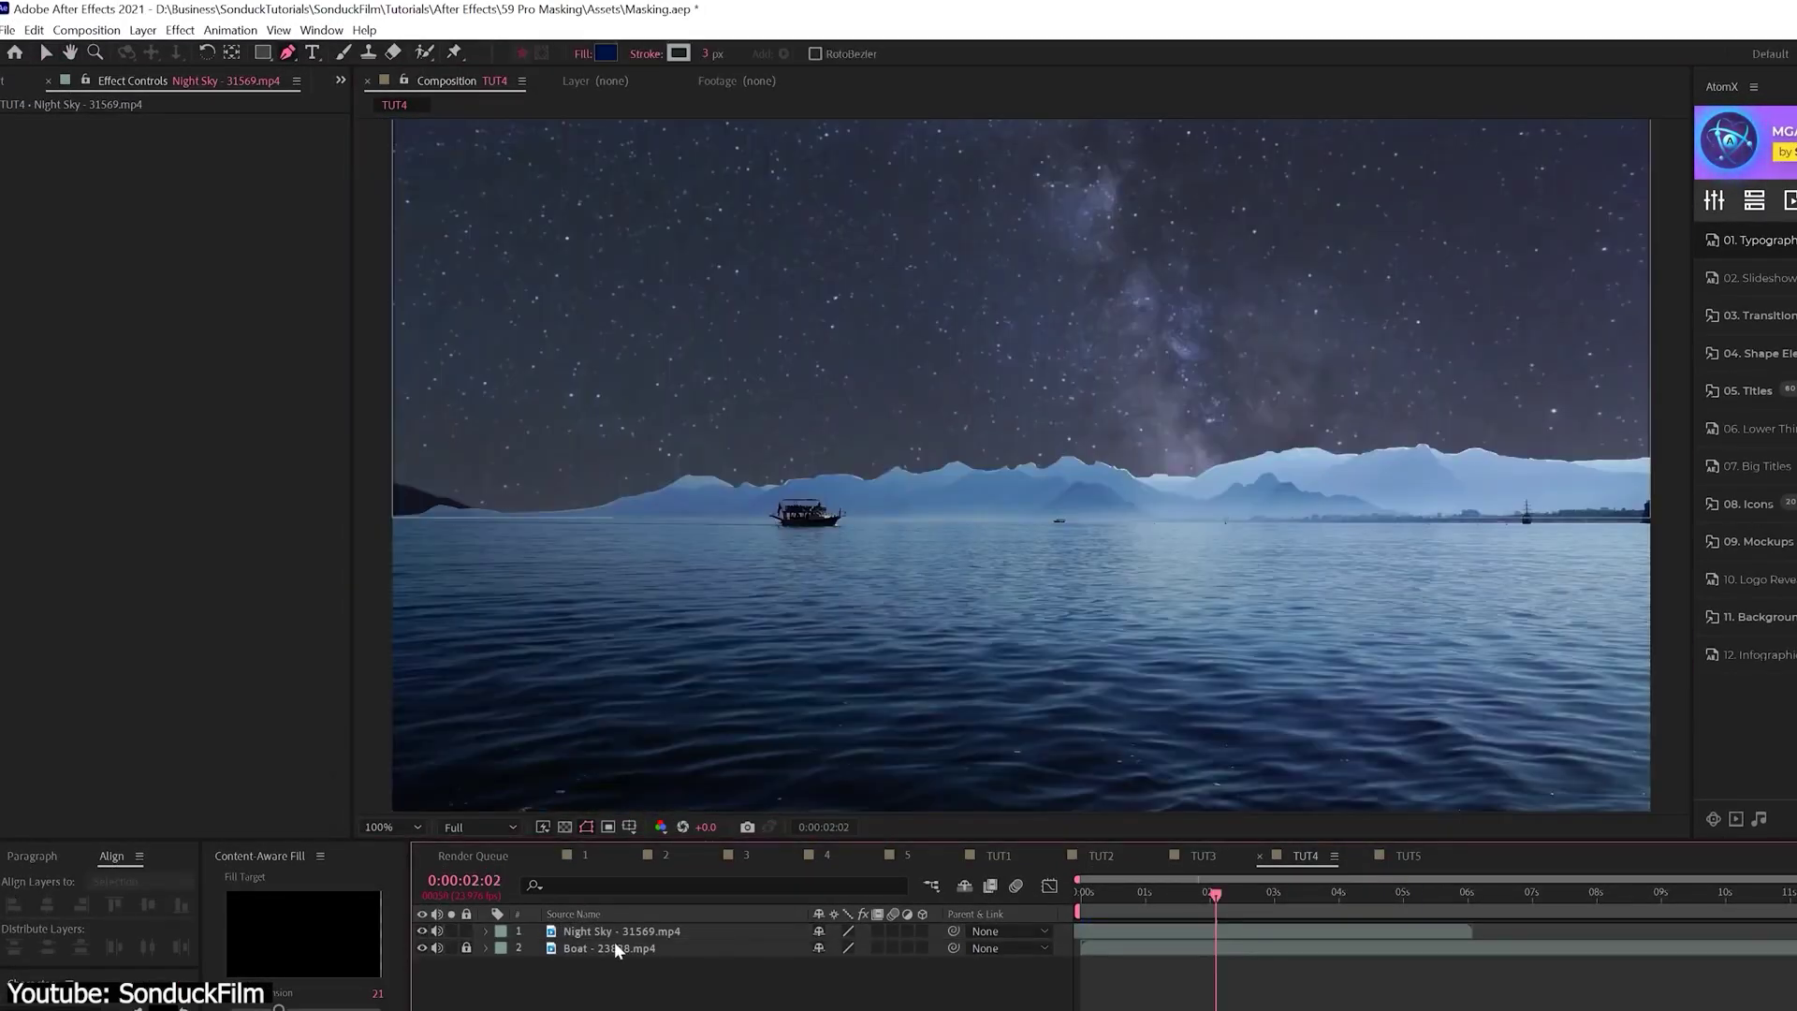
pyautogui.click(618, 931)
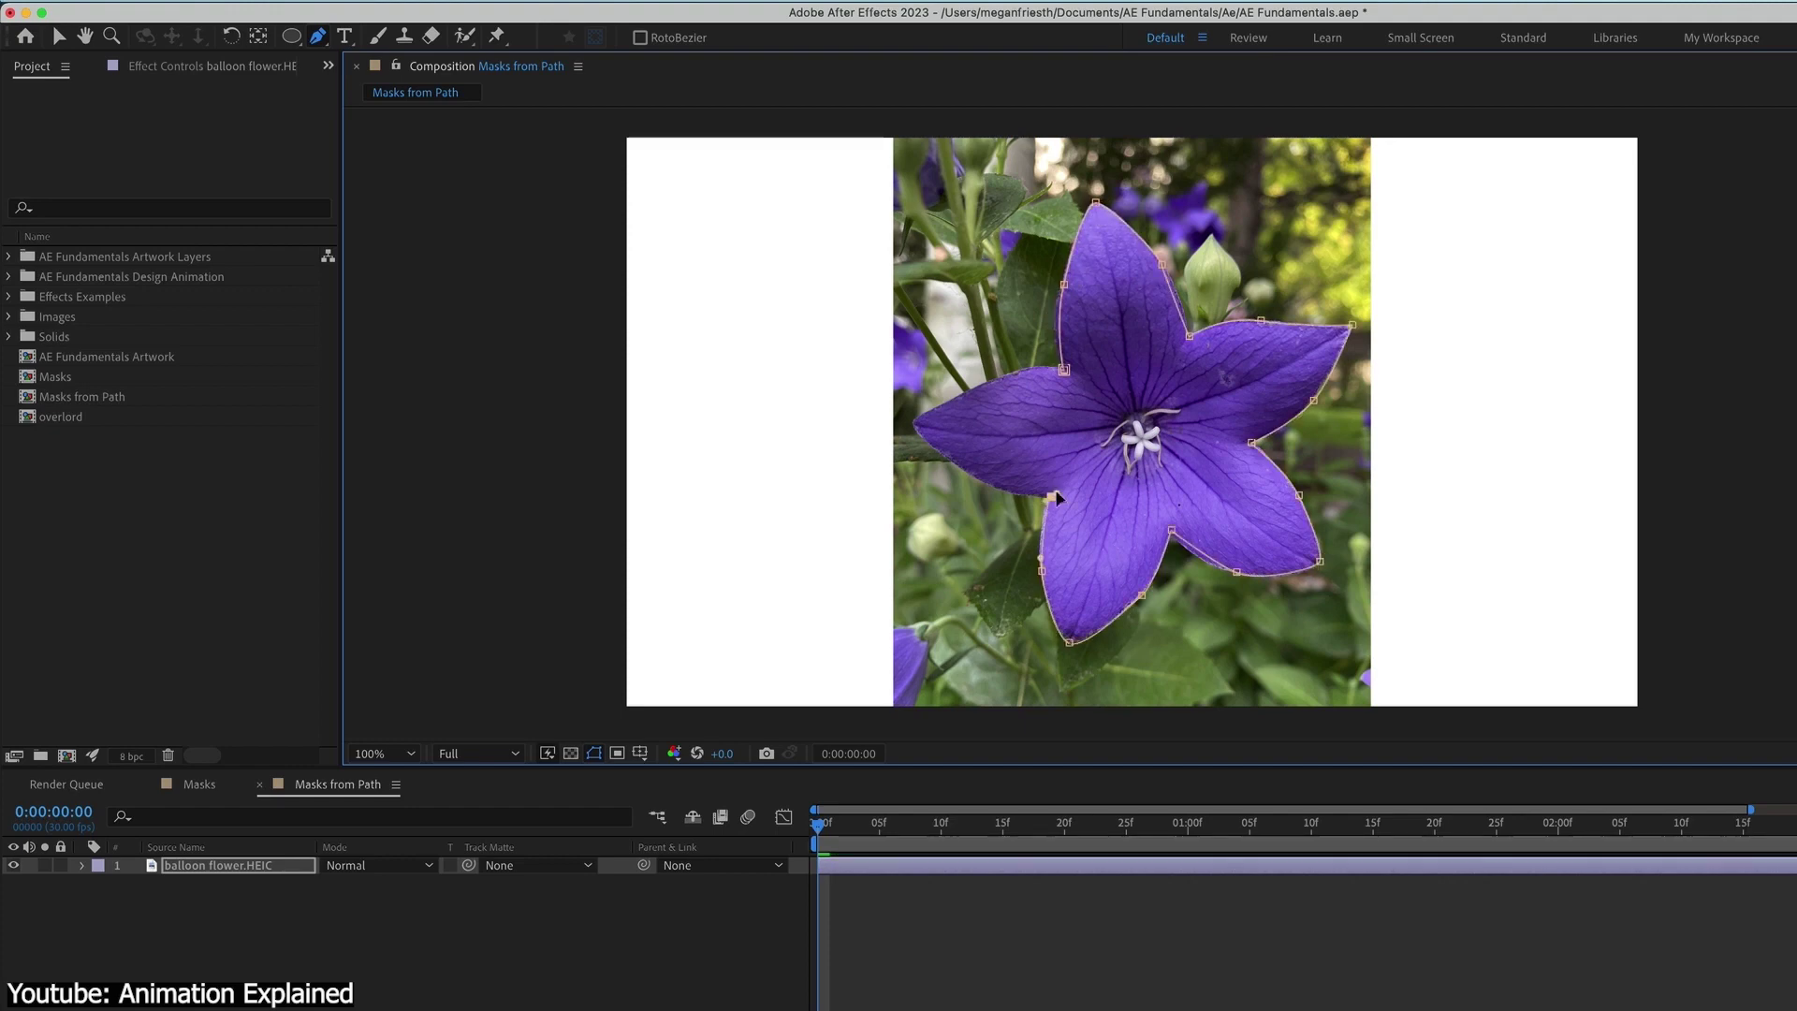
# - Close the balloon flower mask path and drag an ellipse mask across the forget-me-nots
pyautogui.click(1066, 371)
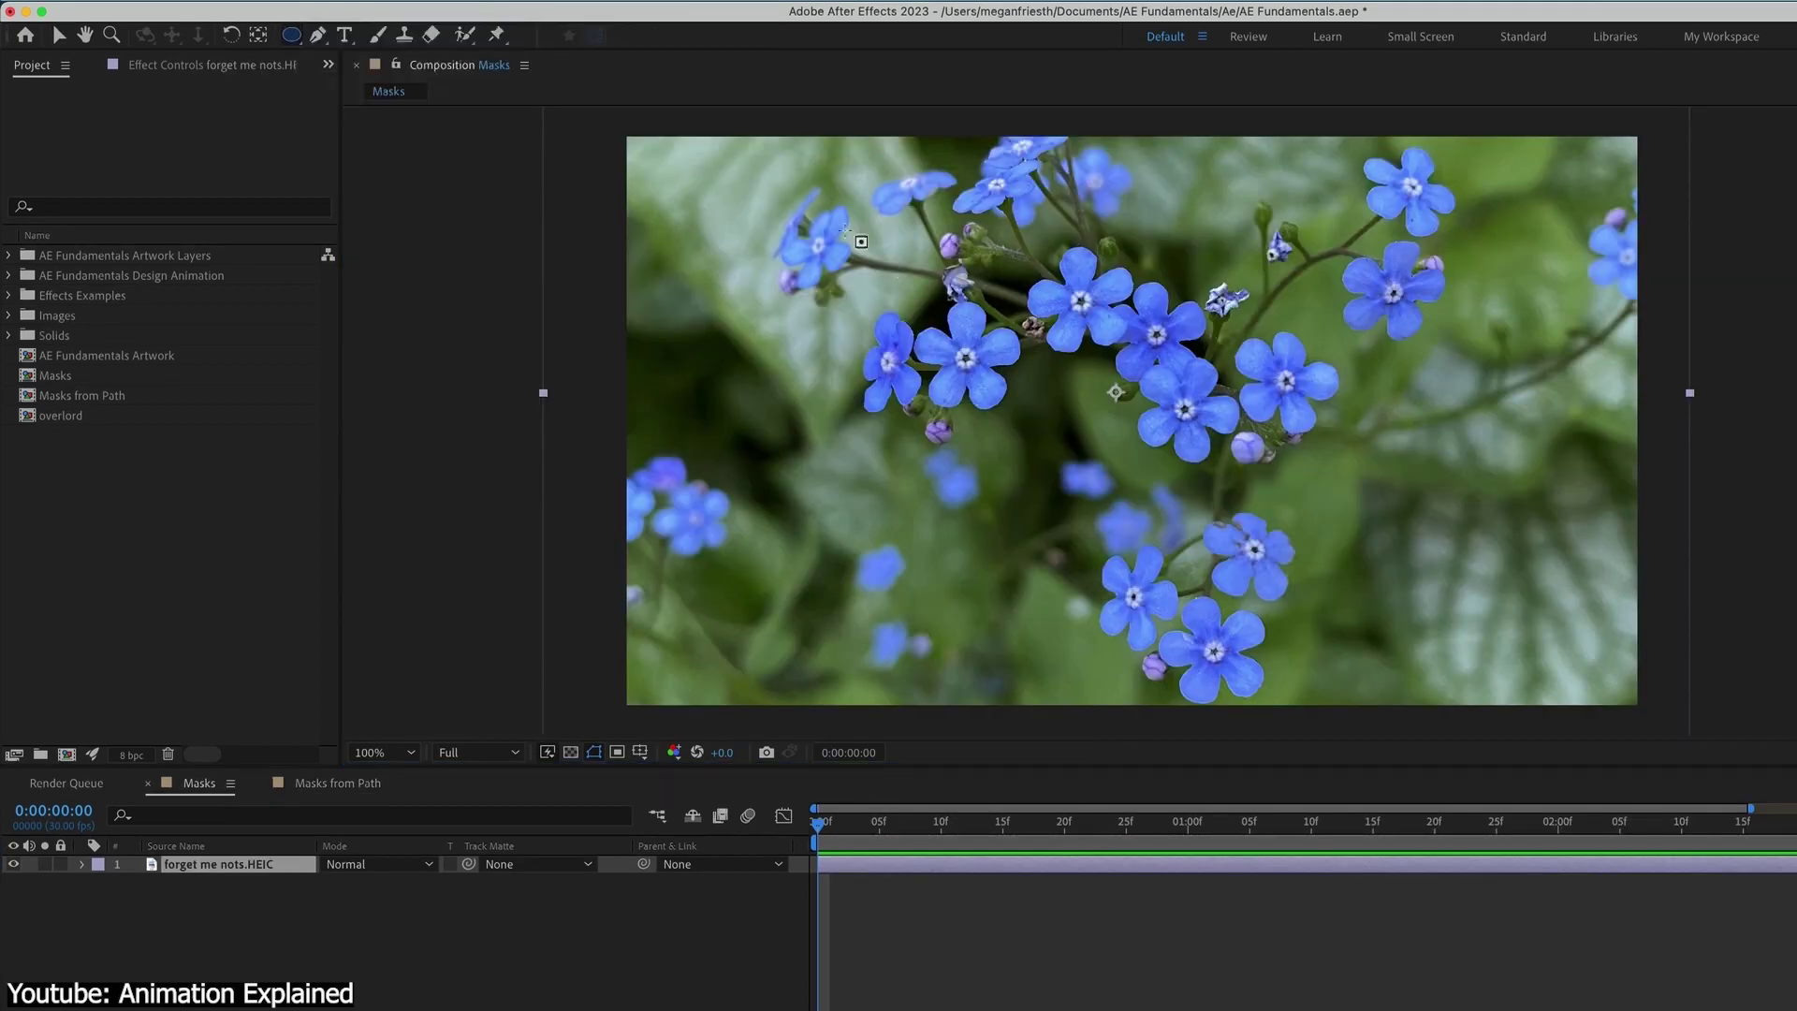
pyautogui.moveTo(910, 201); pyautogui.dragTo(1414, 653)
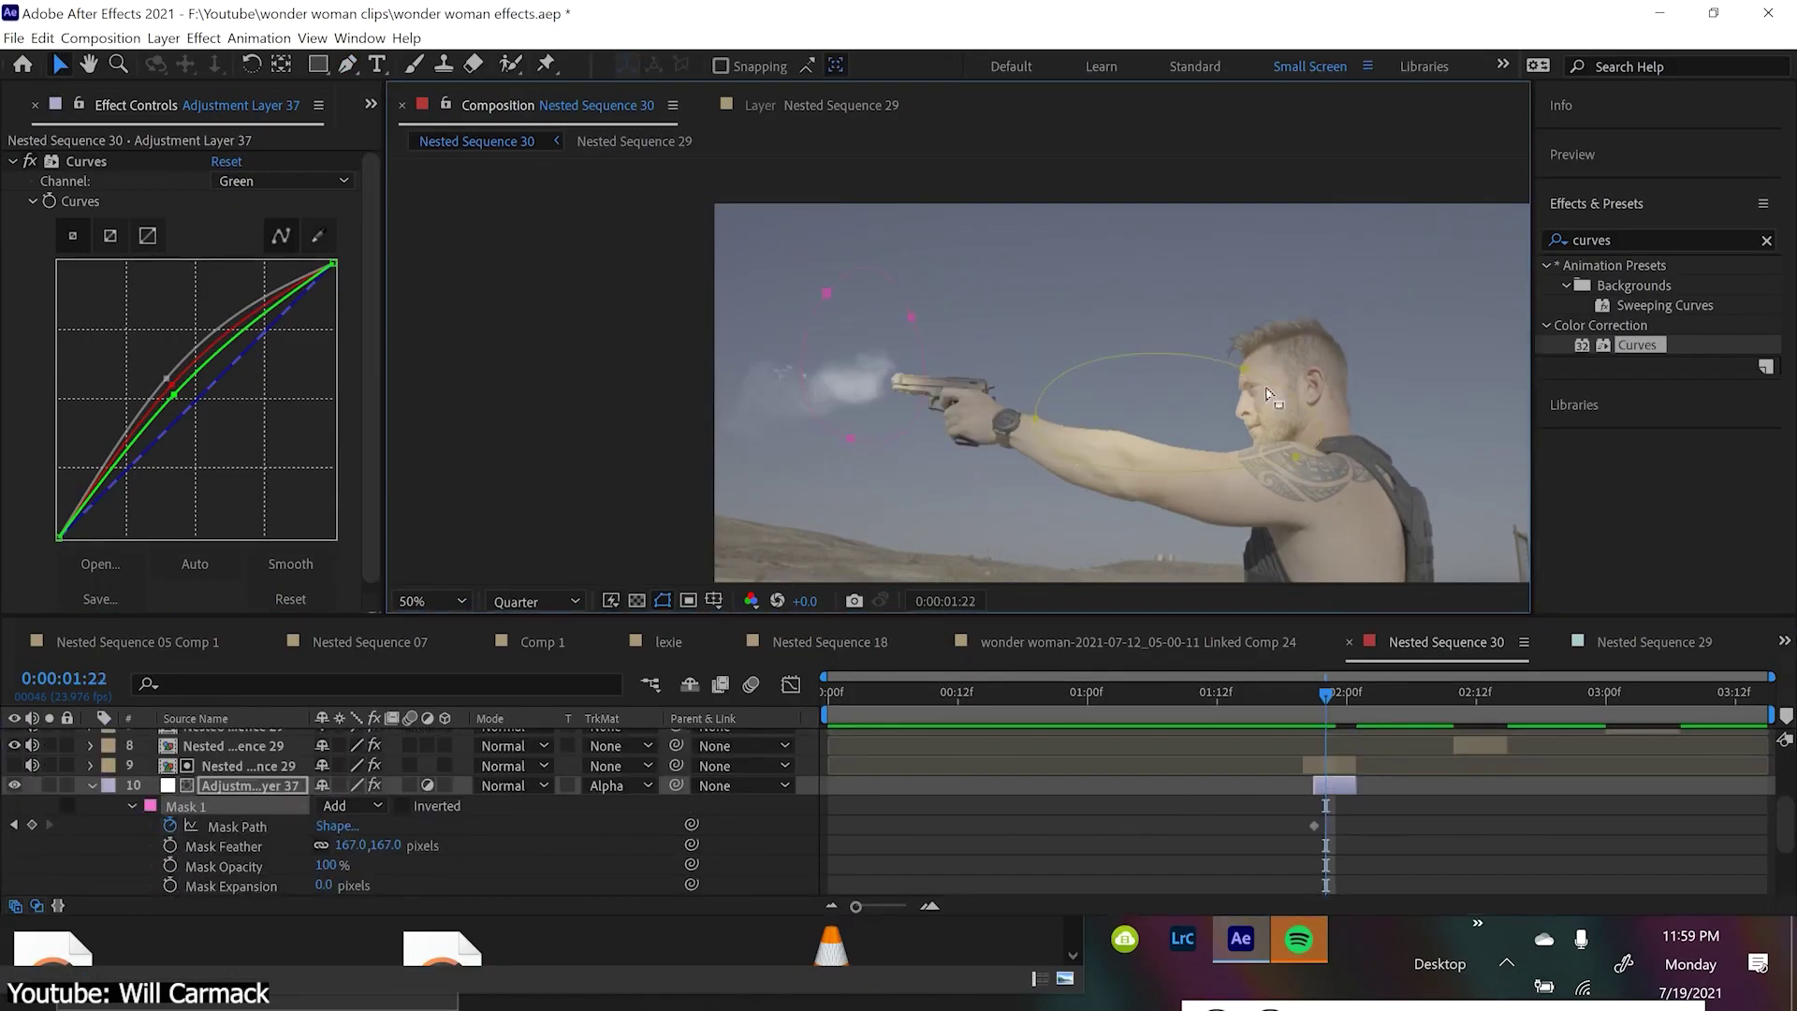
# - Step back one frame on the time ruler and zoom the viewer out to 25%
pyautogui.click(1321, 721)
pyautogui.press(',')
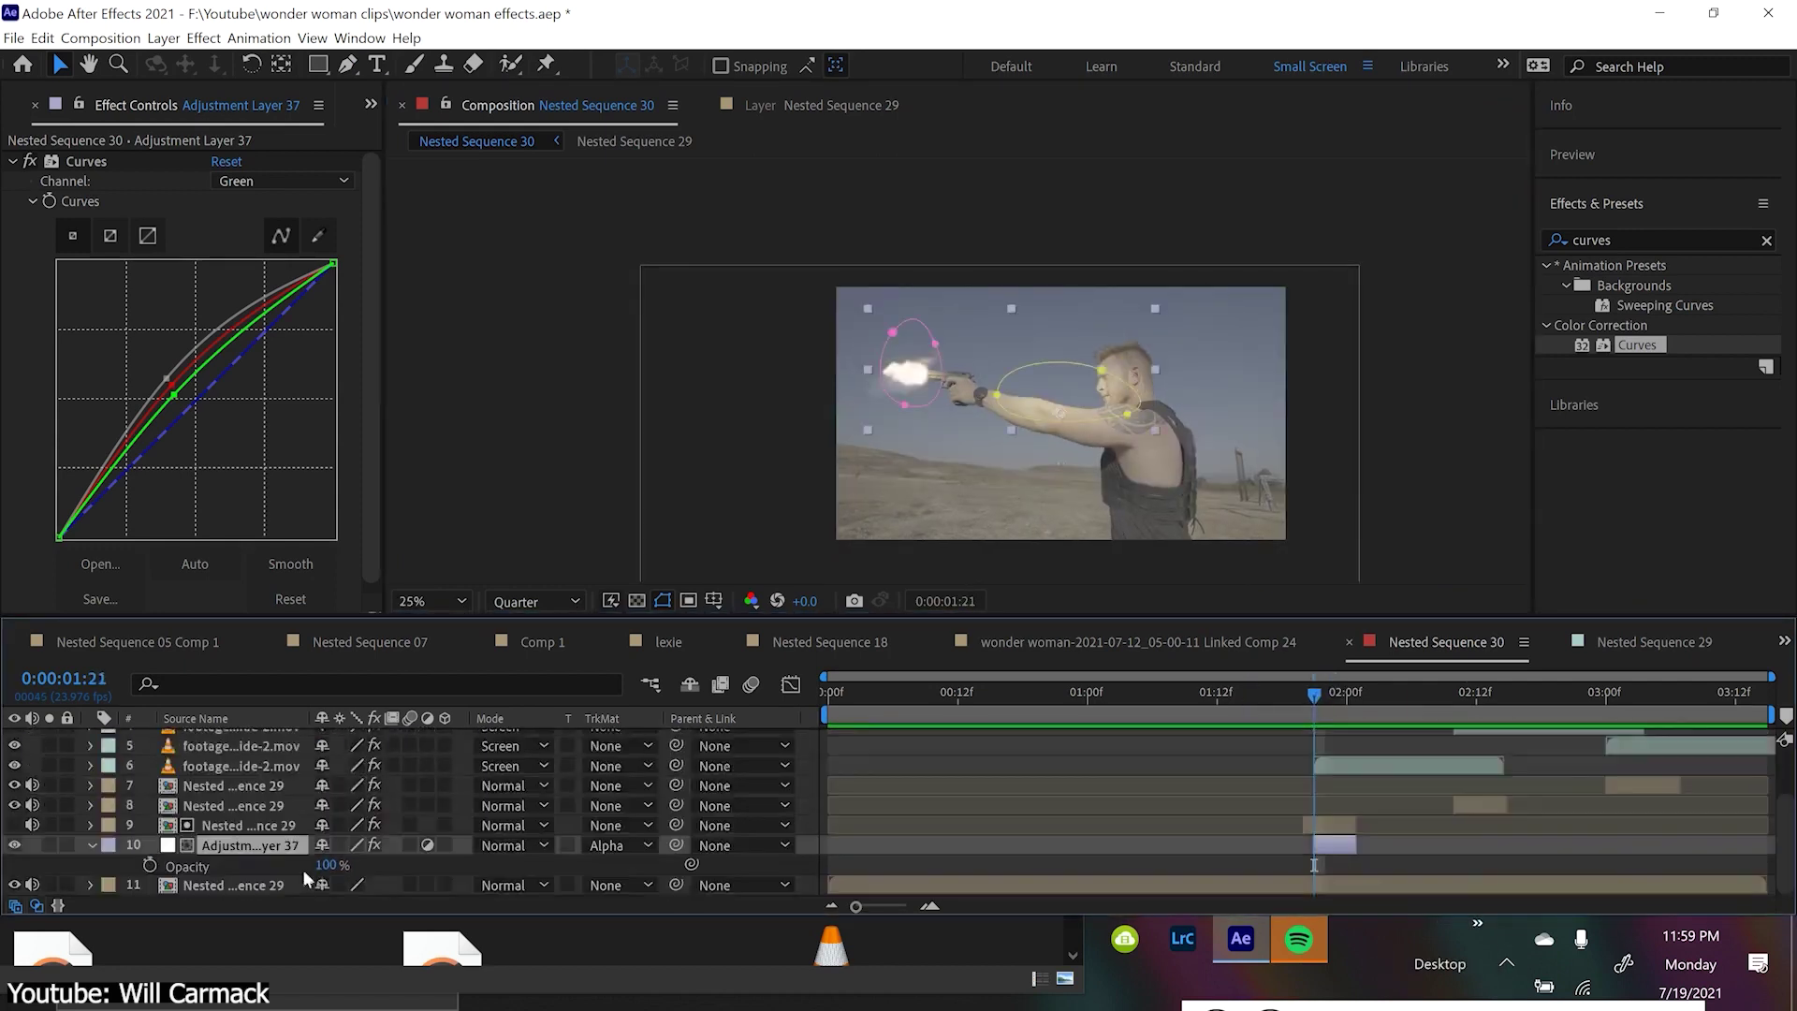